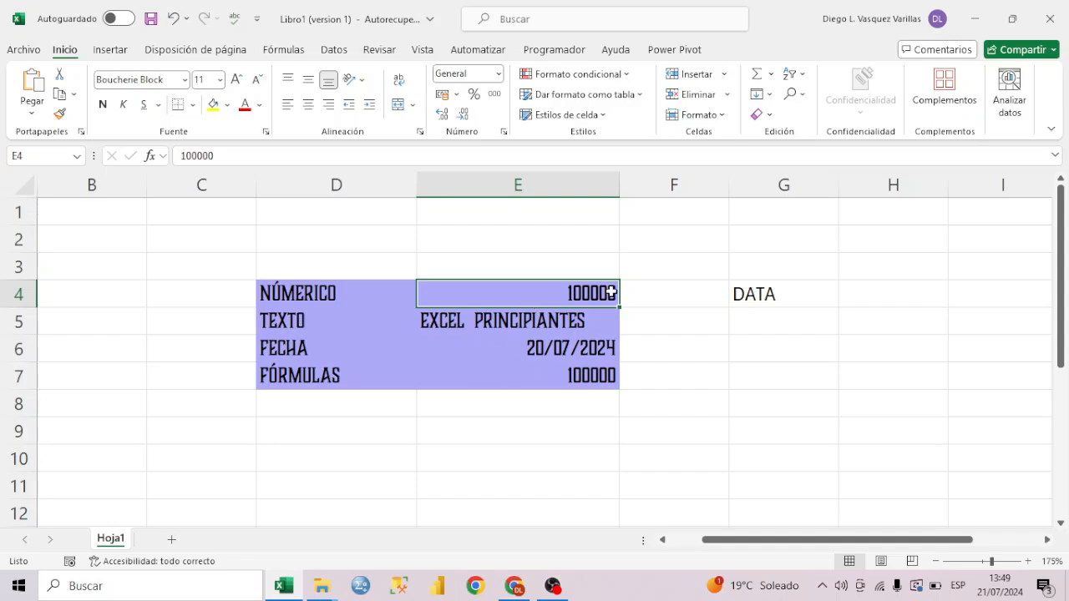
pyautogui.click(780, 289)
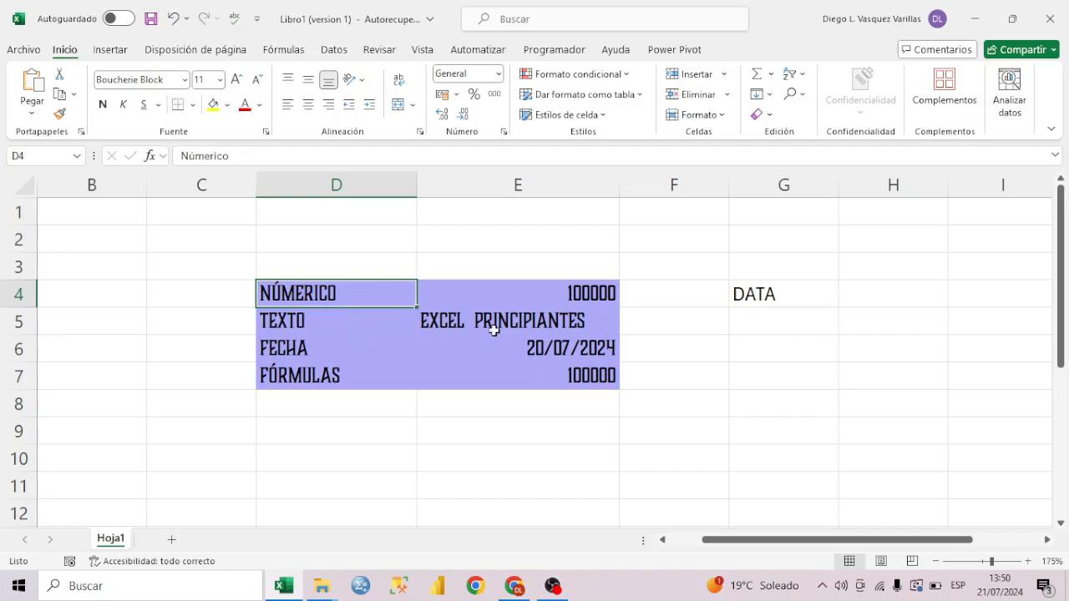
pyautogui.click(748, 290)
pyautogui.click(294, 300)
pyautogui.click(795, 294)
pyautogui.click(374, 300)
pyautogui.click(752, 284)
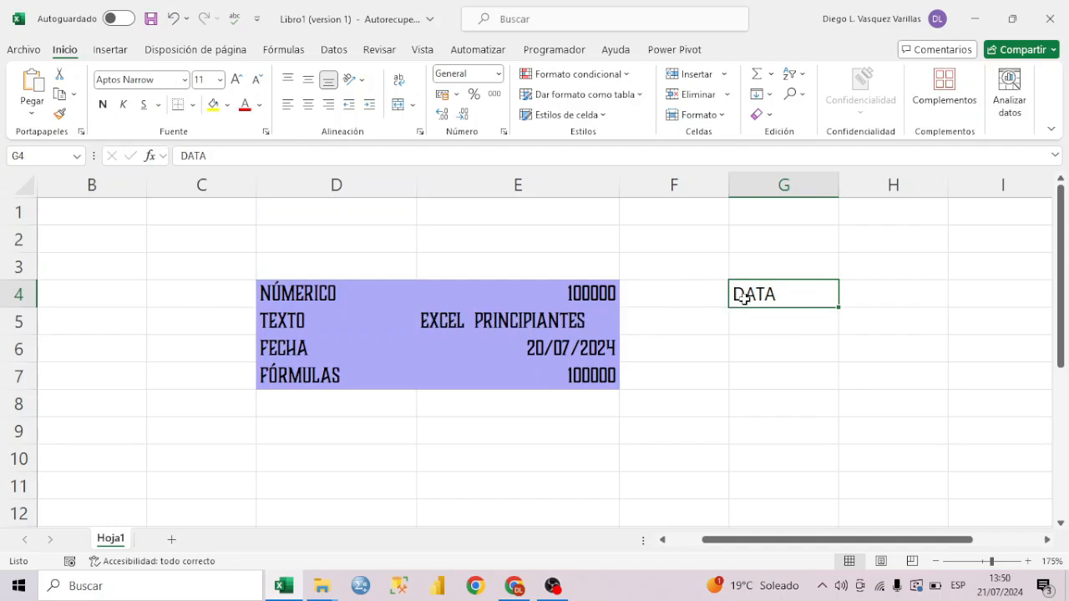
pyautogui.moveTo(747, 297); pyautogui.dragTo(869, 386)
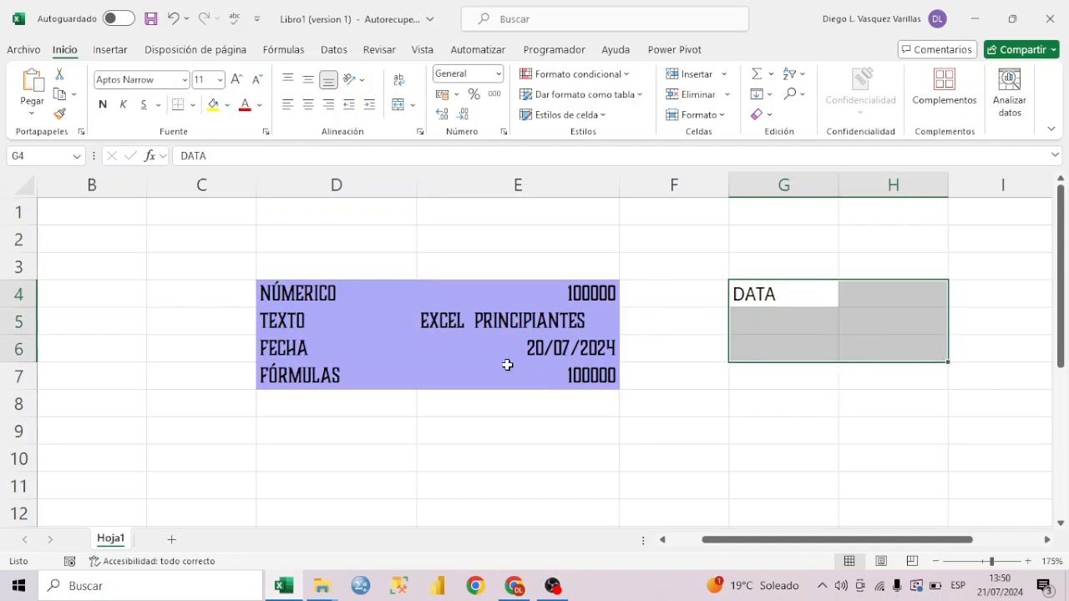
# Copy the formatting of the Númerico cell D4 onto the DATA cell G4 with Format Painter.
pyautogui.click(349, 299)
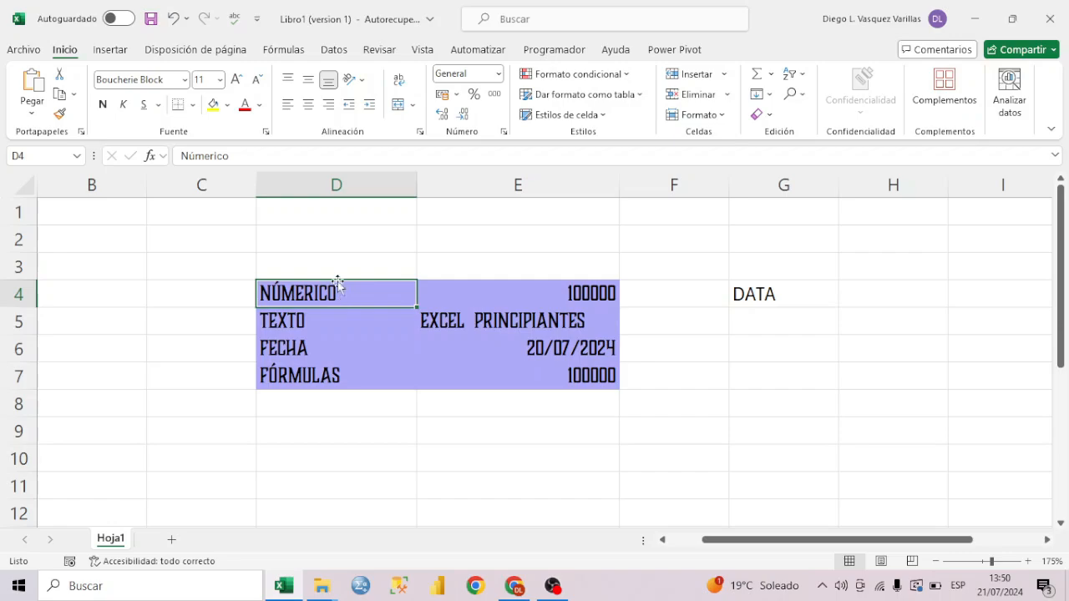
pyautogui.click(60, 116)
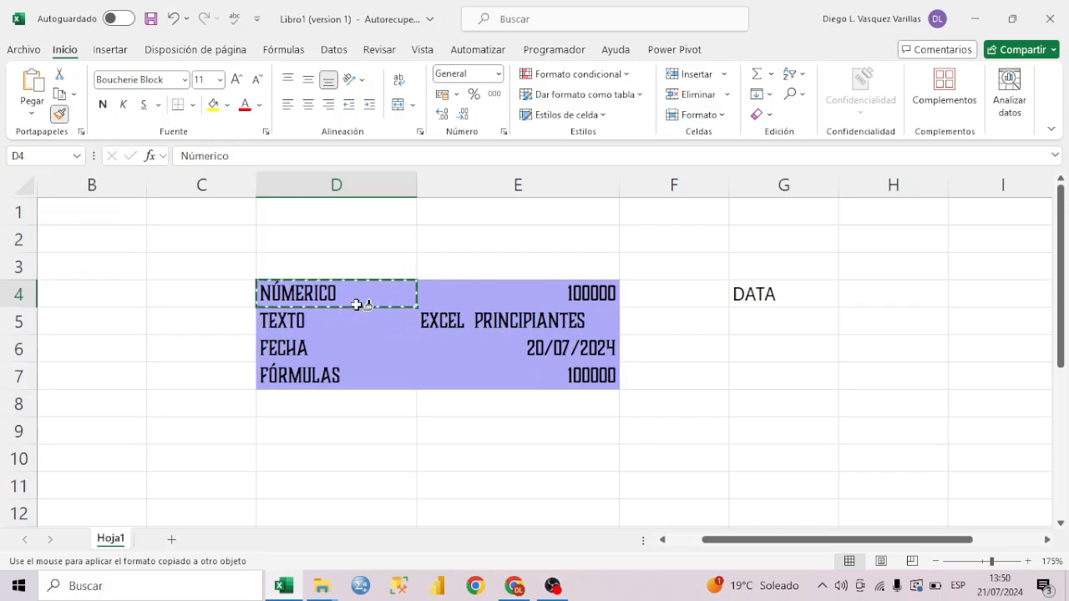
pyautogui.click(779, 293)
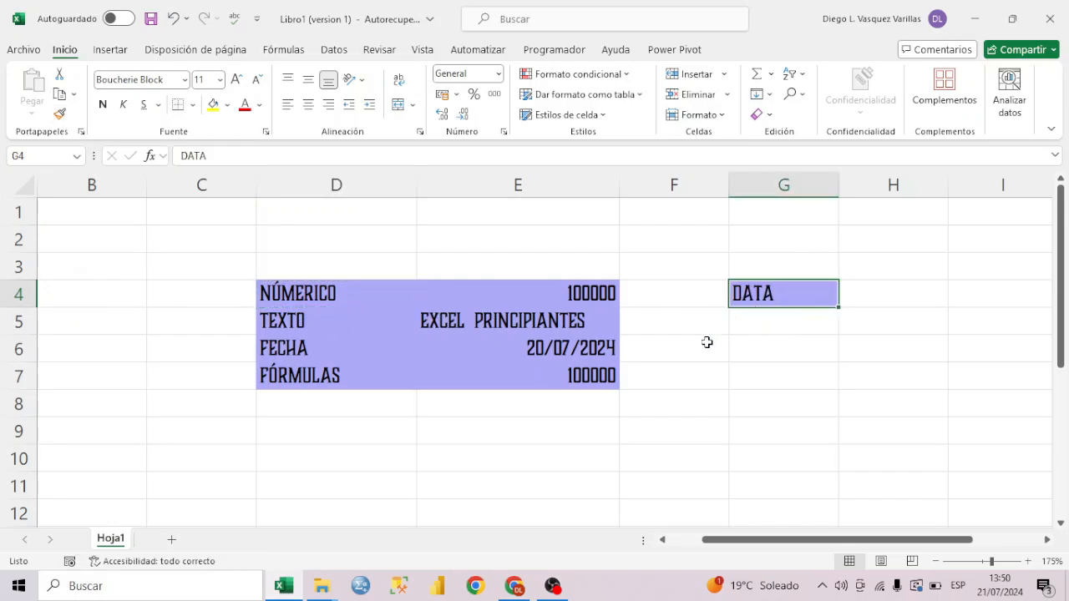
# Copy the formatting of cell D4 onto the whole range G4:H7 with Format Painter.
pyautogui.click(384, 299)
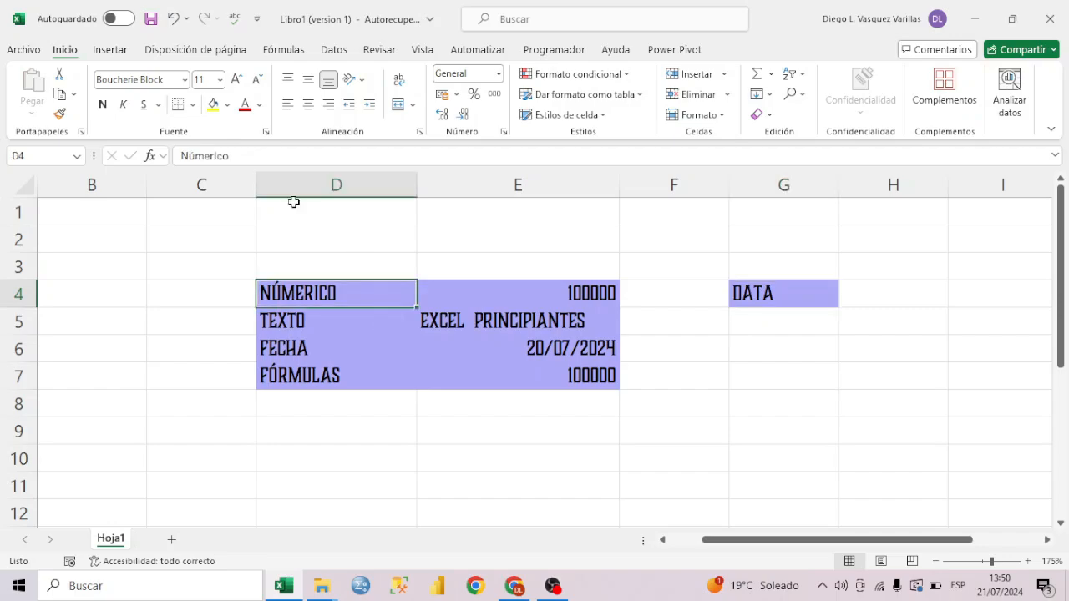
pyautogui.click(60, 115)
pyautogui.moveTo(759, 284)
pyautogui.mouseDown()
pyautogui.moveTo(909, 351)
pyautogui.moveTo(938, 384)
pyautogui.mouseUp()
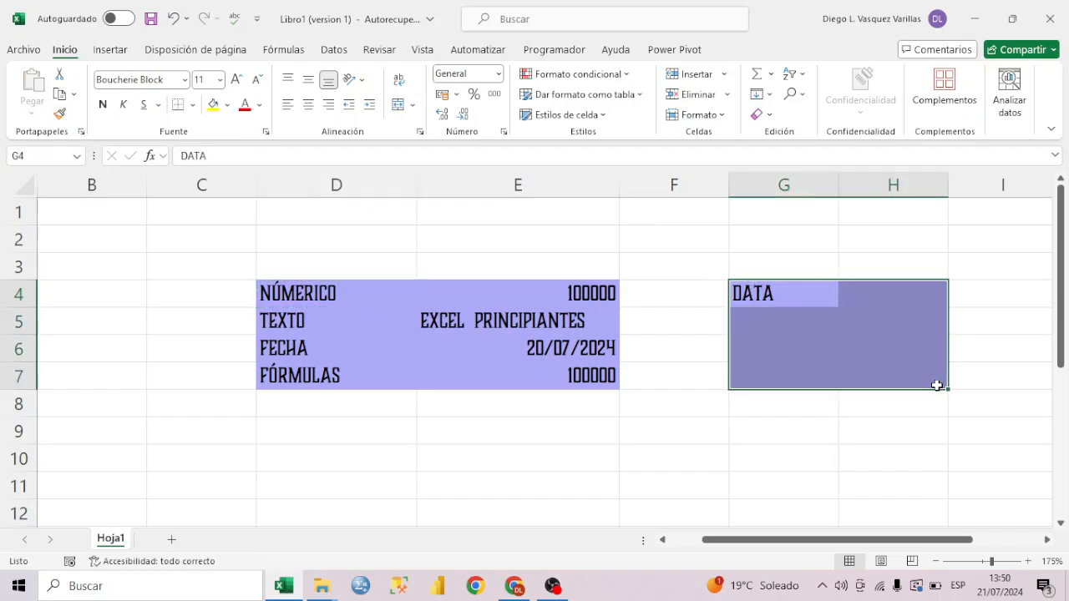
pyautogui.click(888, 431)
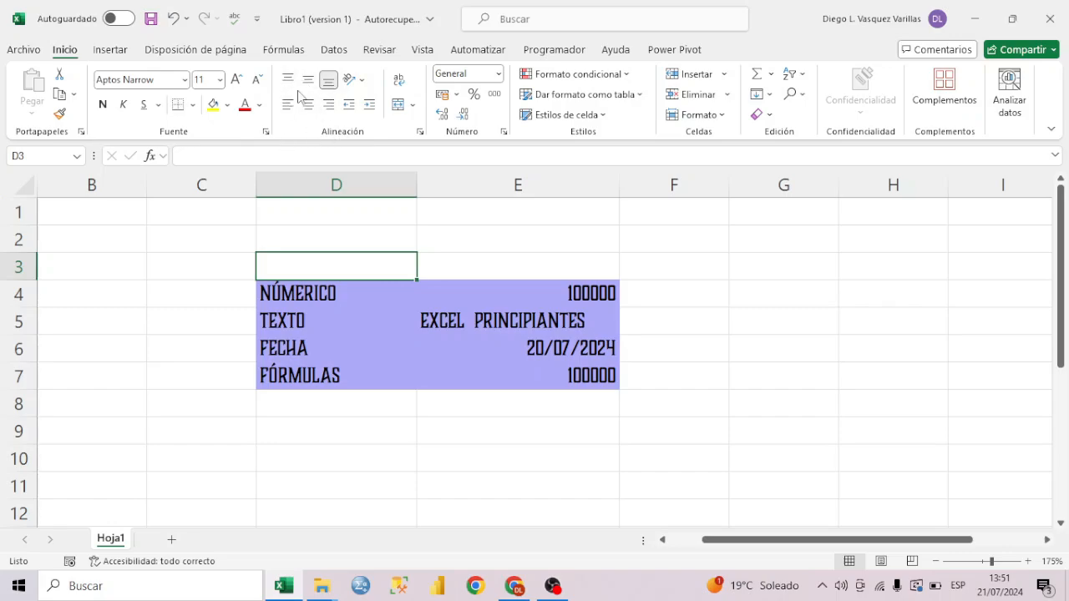
# Center the labels in D4:D7 horizontally.
pyautogui.click(375, 291)
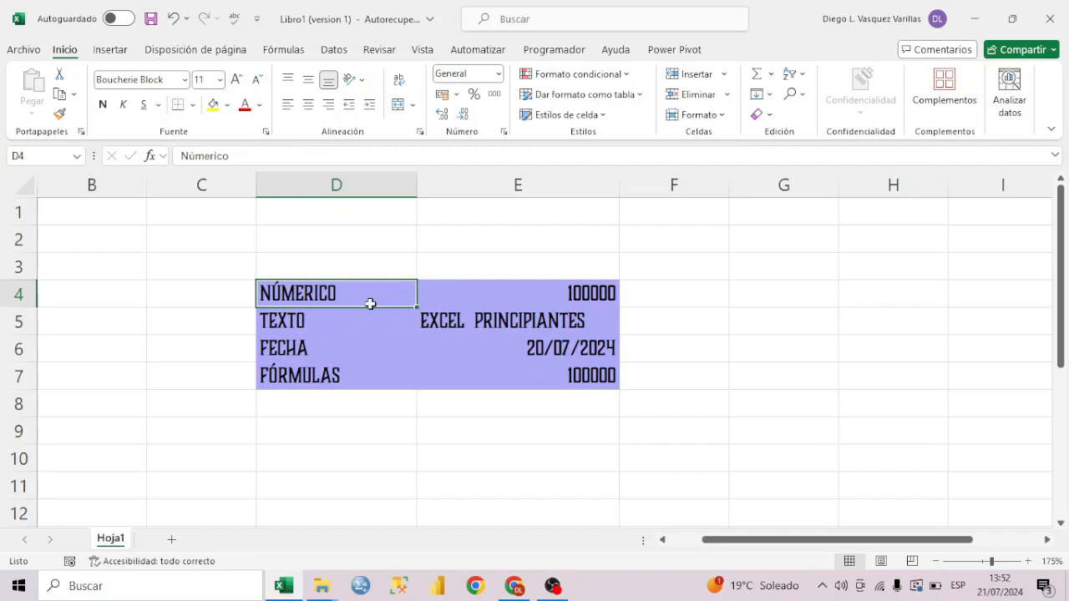
pyautogui.moveTo(348, 295); pyautogui.dragTo(526, 355)
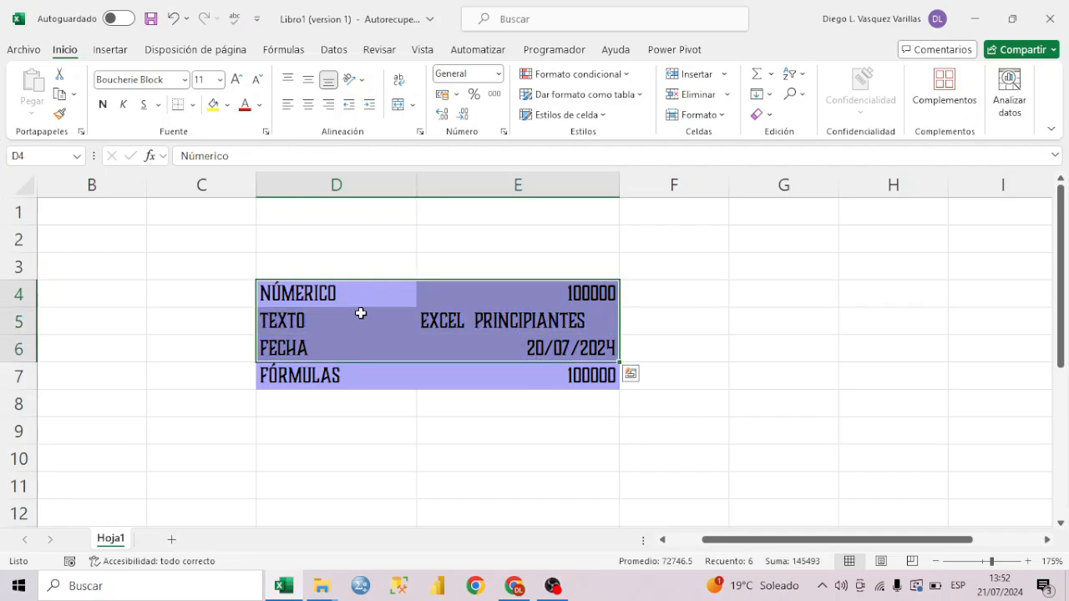
pyautogui.click(357, 294)
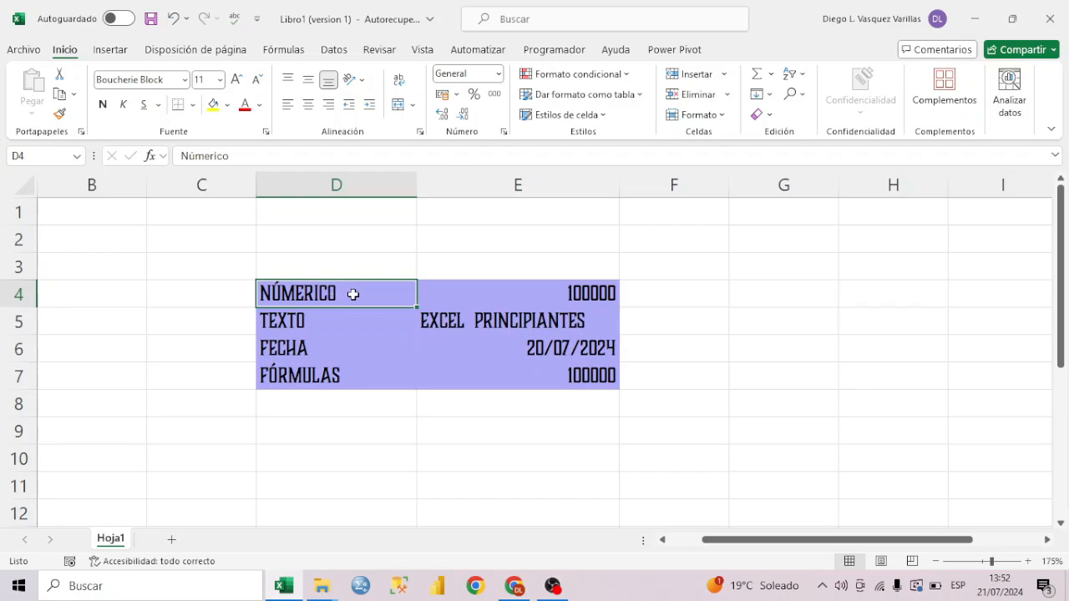
pyautogui.moveTo(348, 296); pyautogui.dragTo(348, 372)
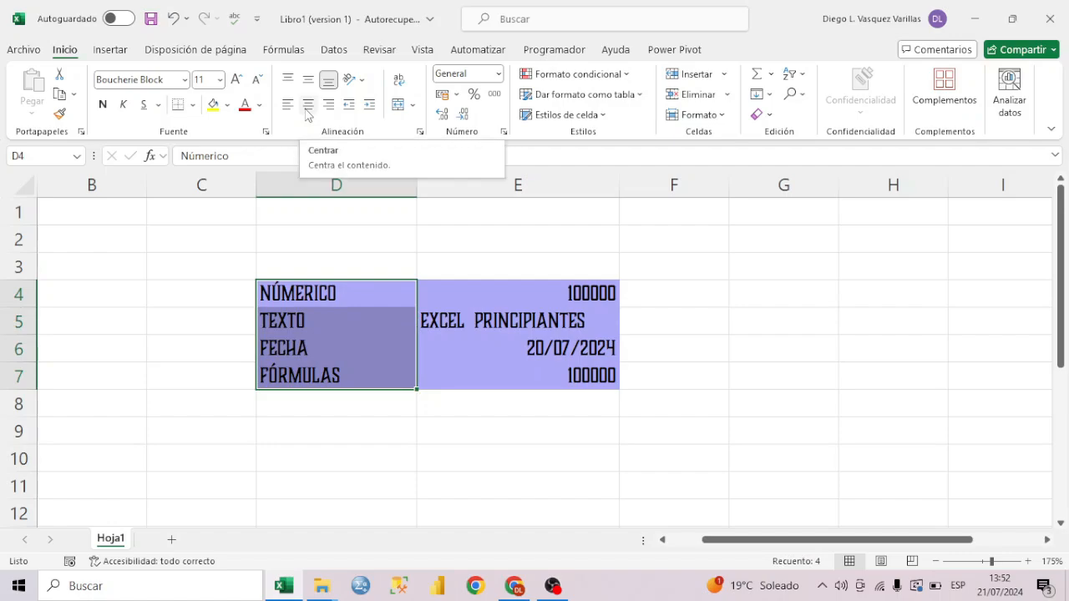
pyautogui.click(308, 104)
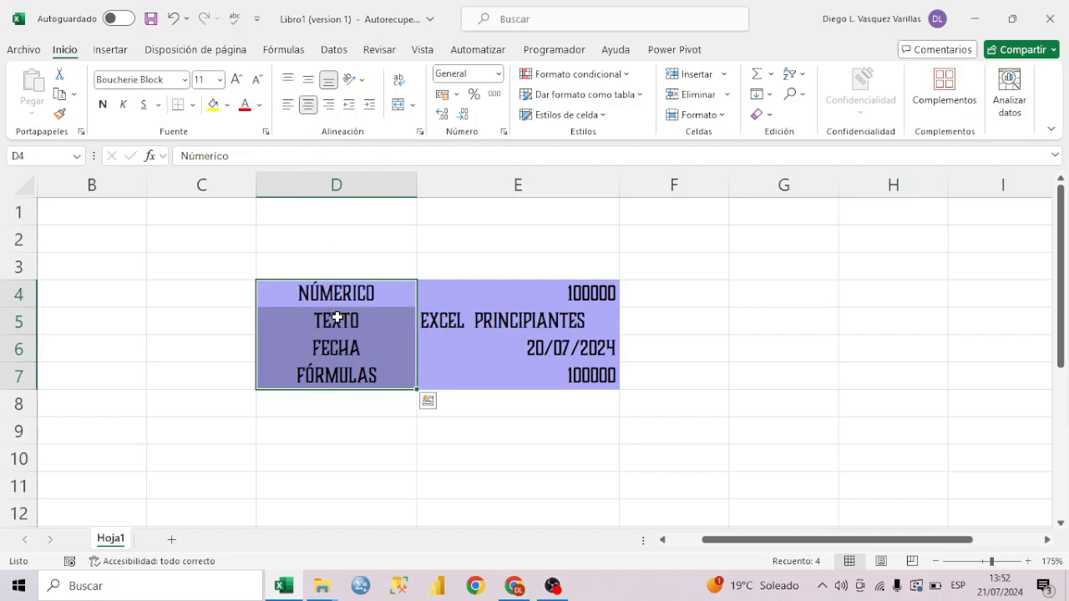
# Try right alignment on the labels in D4:D7, and set them to left alignment.
pyautogui.moveTo(341, 293); pyautogui.dragTo(341, 375)
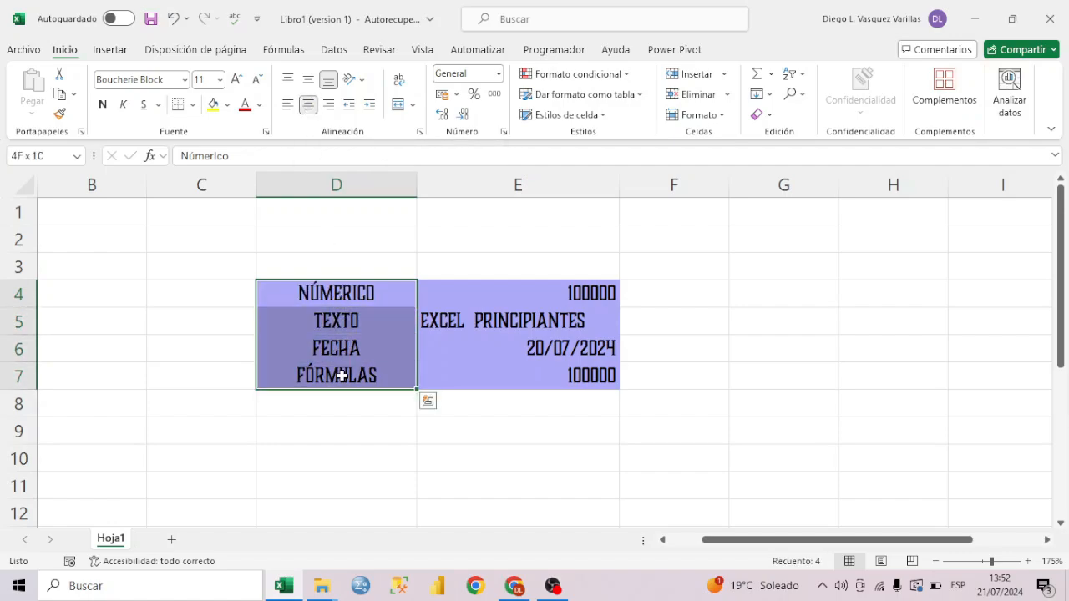
pyautogui.click(330, 115)
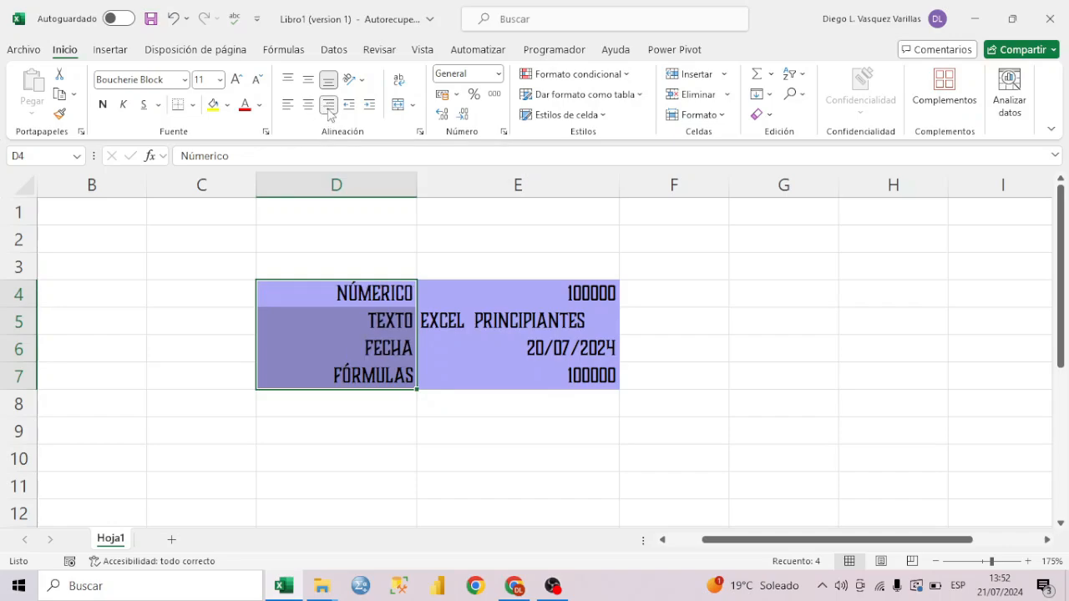
pyautogui.click(288, 106)
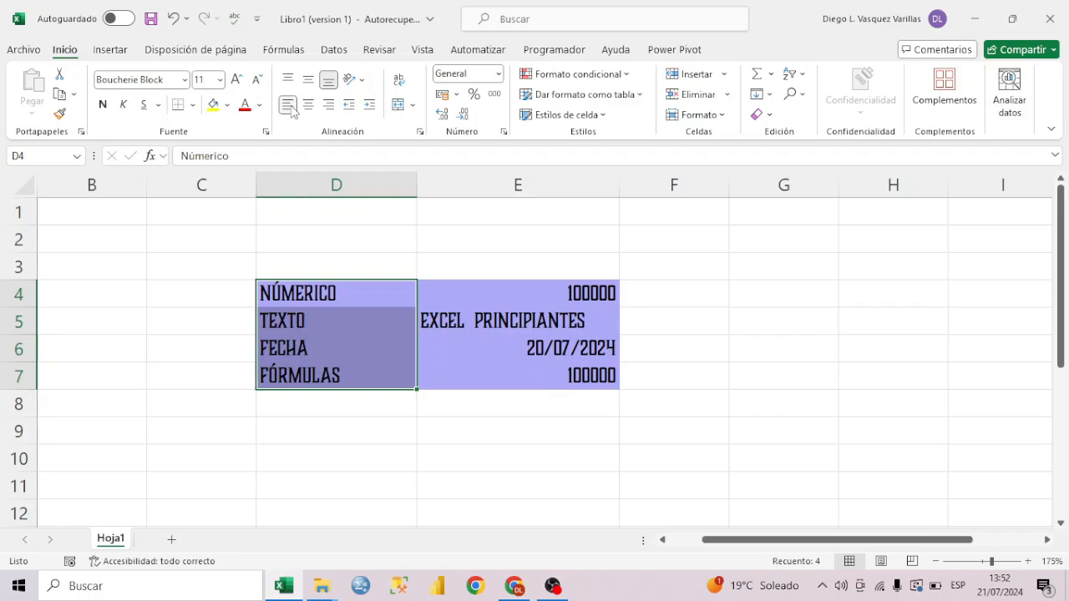
# Try left and right alignment on the number in E4, and center the values in E4:E7 horizontally.
pyautogui.click(538, 283)
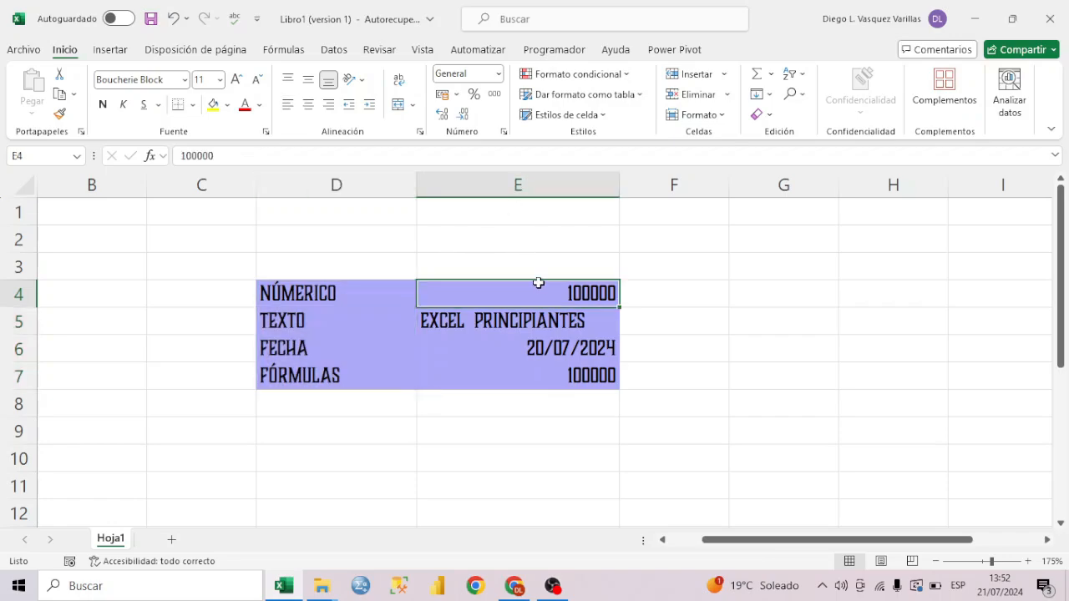
pyautogui.click(287, 107)
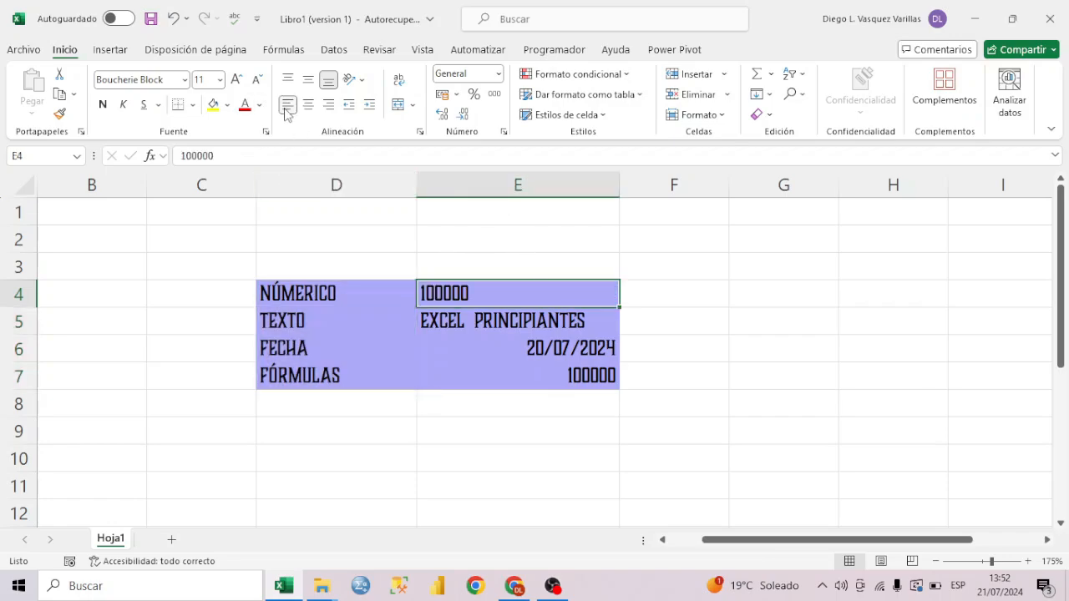
pyautogui.click(328, 105)
pyautogui.click(309, 105)
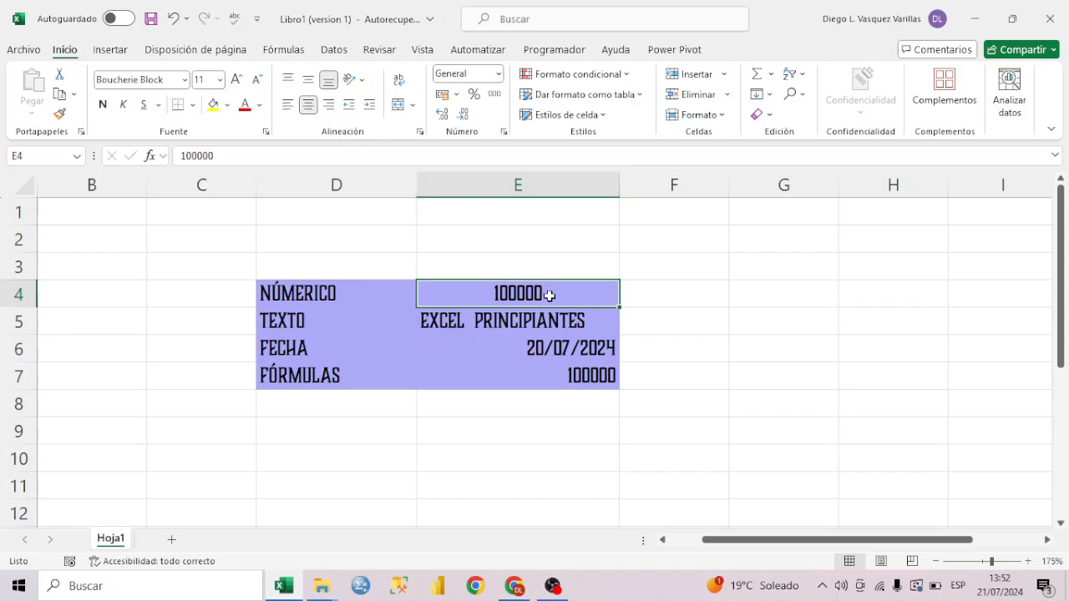
pyautogui.hotkey('ctrl', 'shift', 'Down')
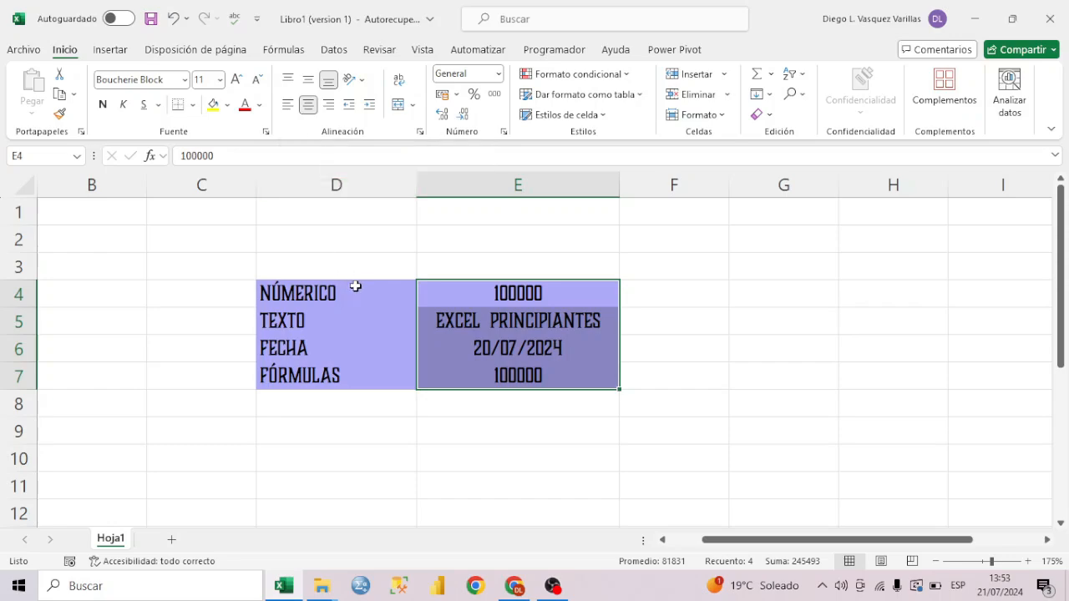
# Enlarge rows 4 to 7 together to about twice their height.
pyautogui.moveTo(357, 287); pyautogui.dragTo(517, 376)
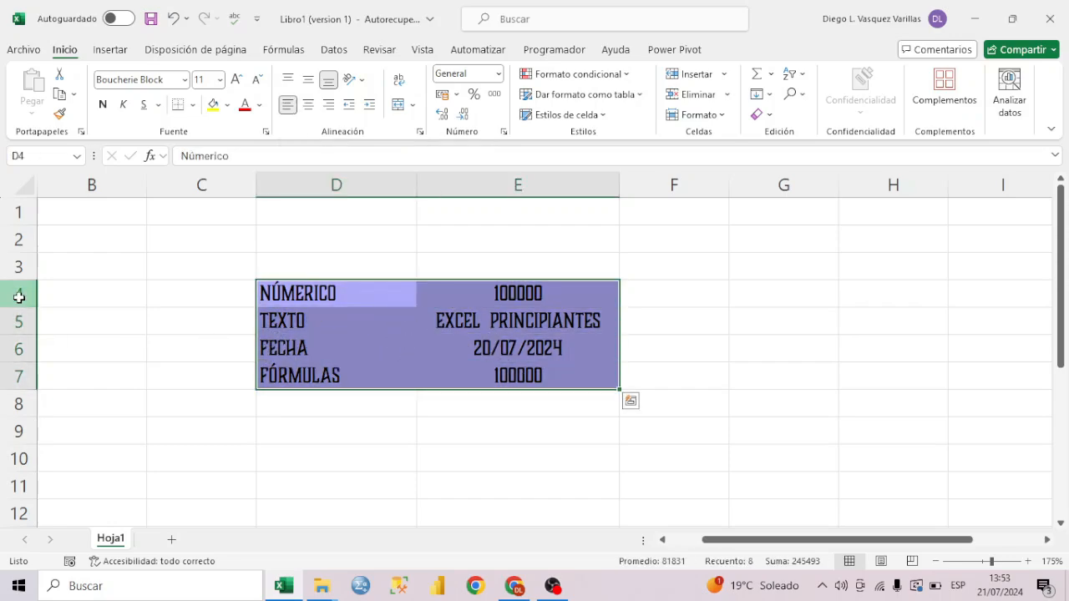
pyautogui.moveTo(19, 293); pyautogui.dragTo(20, 377)
pyautogui.moveTo(24, 307); pyautogui.dragTo(24, 338)
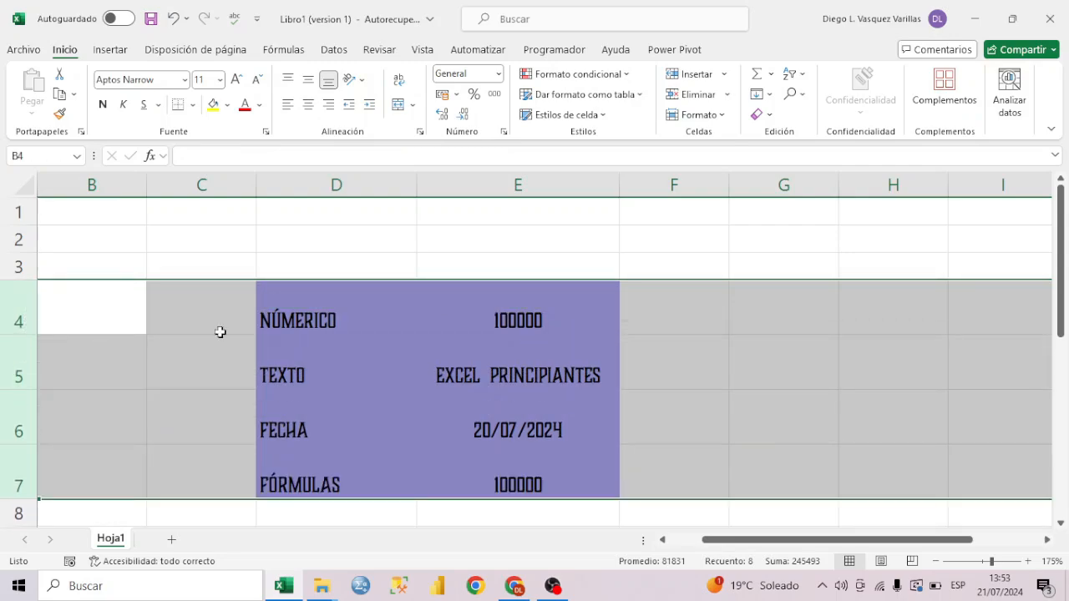
# Try top and bottom alignment on the labels in D4:D7, and set their vertical alignment to middle.
pyautogui.click(401, 327)
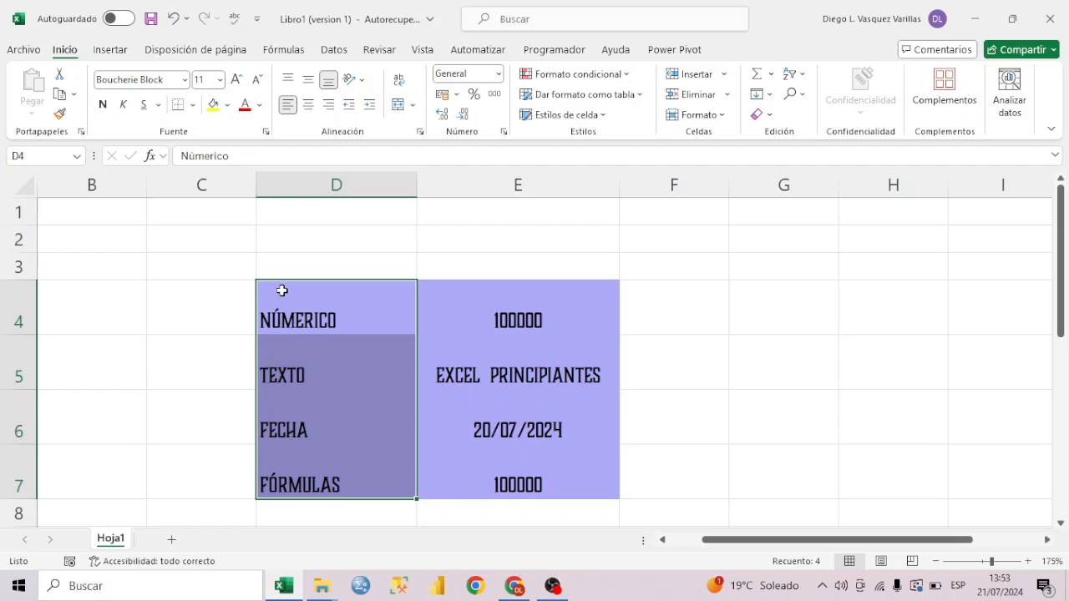
pyautogui.click(289, 79)
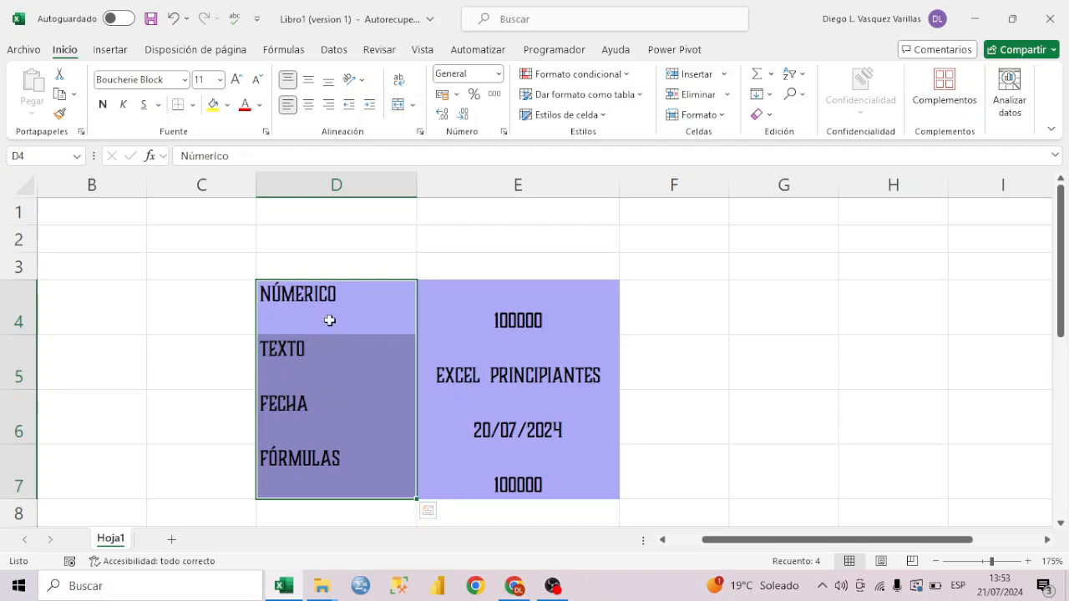
pyautogui.click(308, 79)
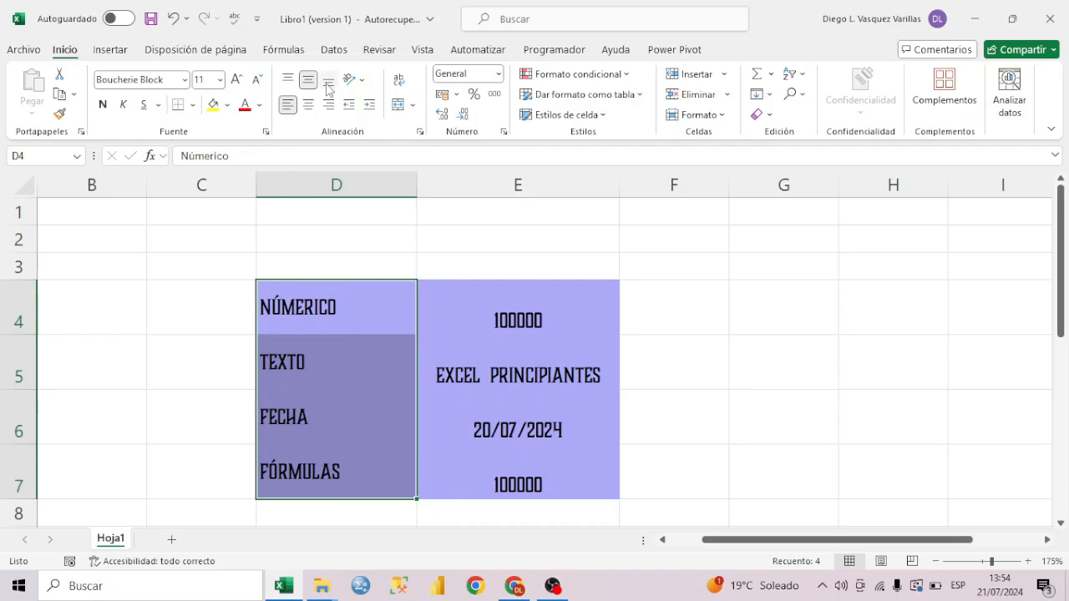
pyautogui.click(327, 85)
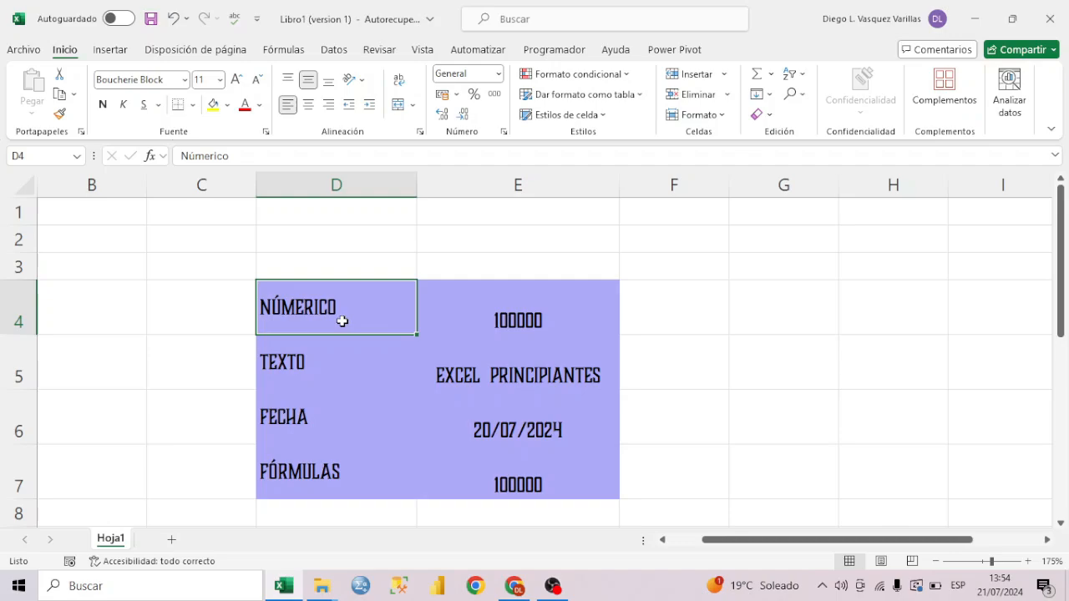
# Try the orientations Ángulo ascendente and Ángulo descendente on the text in D4, enlarging row 4 to fit it.
pyautogui.moveTo(372, 318); pyautogui.dragTo(501, 476)
pyautogui.click(388, 314)
pyautogui.click(360, 80)
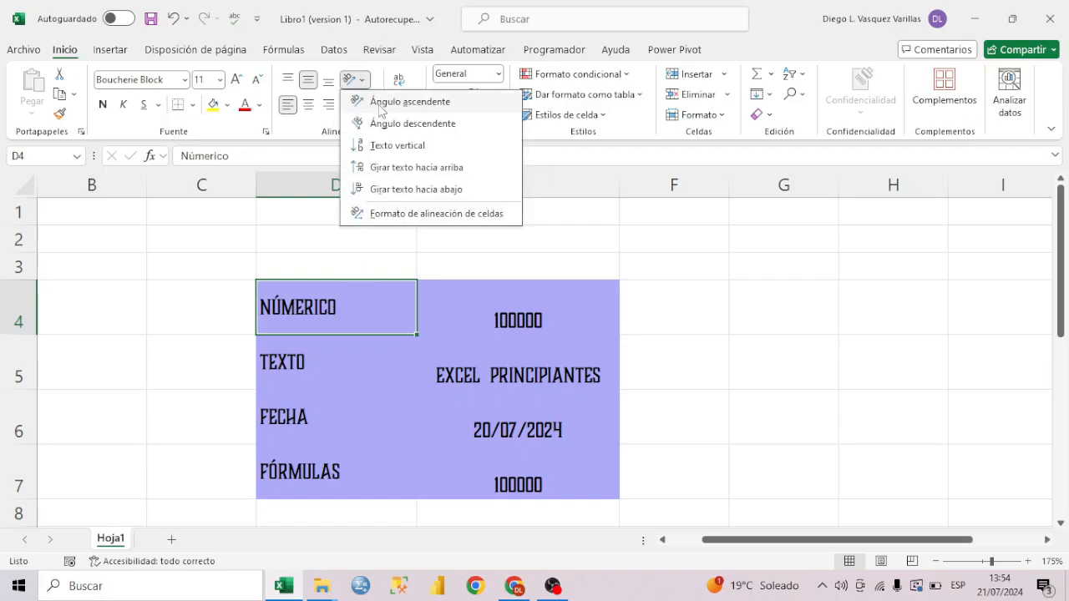
pyautogui.click(380, 109)
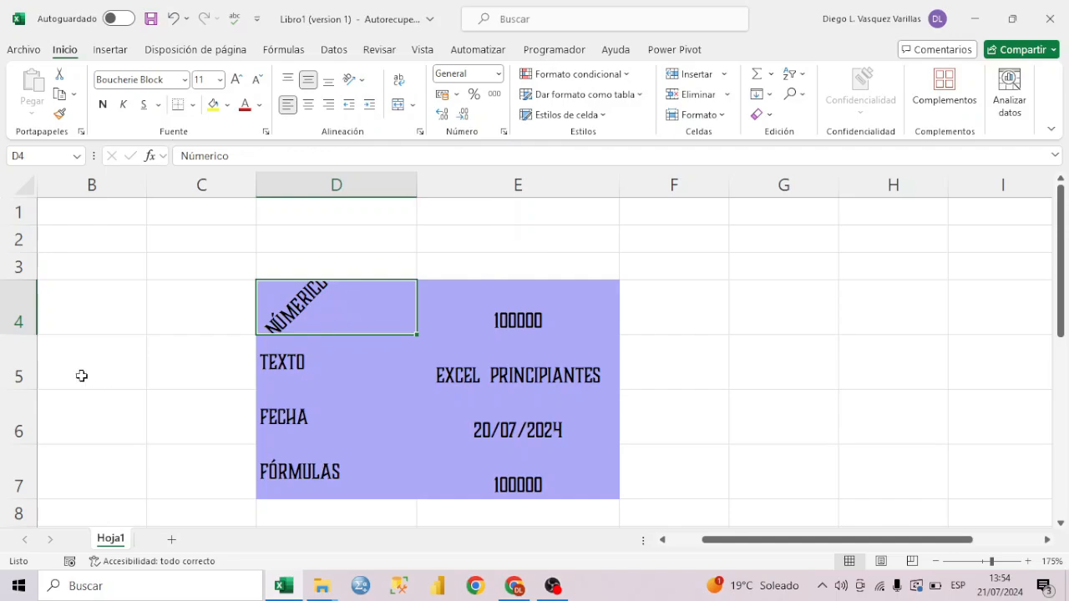
pyautogui.moveTo(22, 334); pyautogui.dragTo(21, 382)
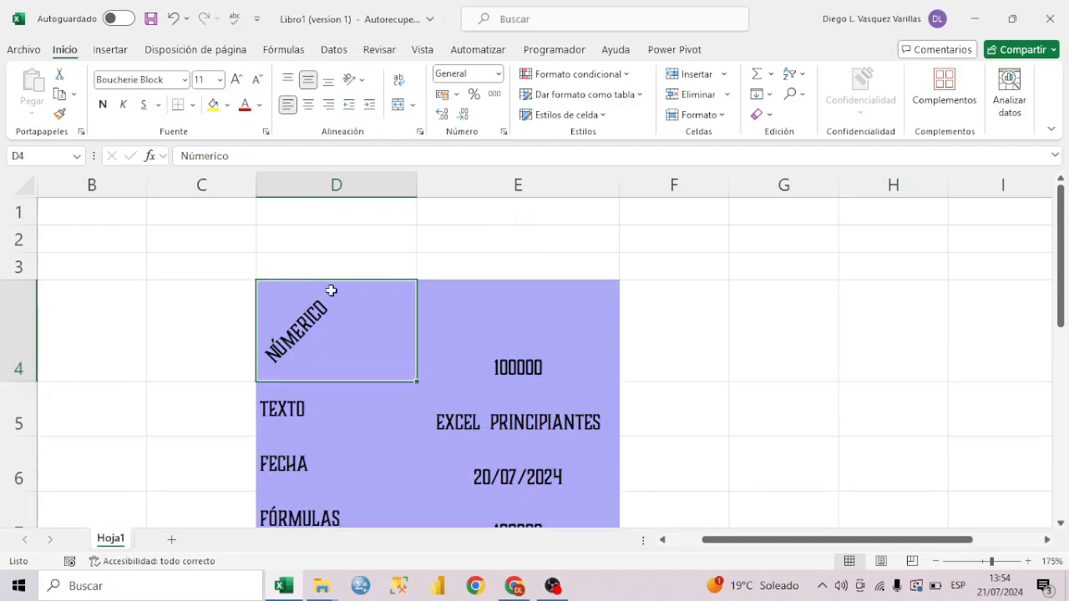
pyautogui.click(356, 80)
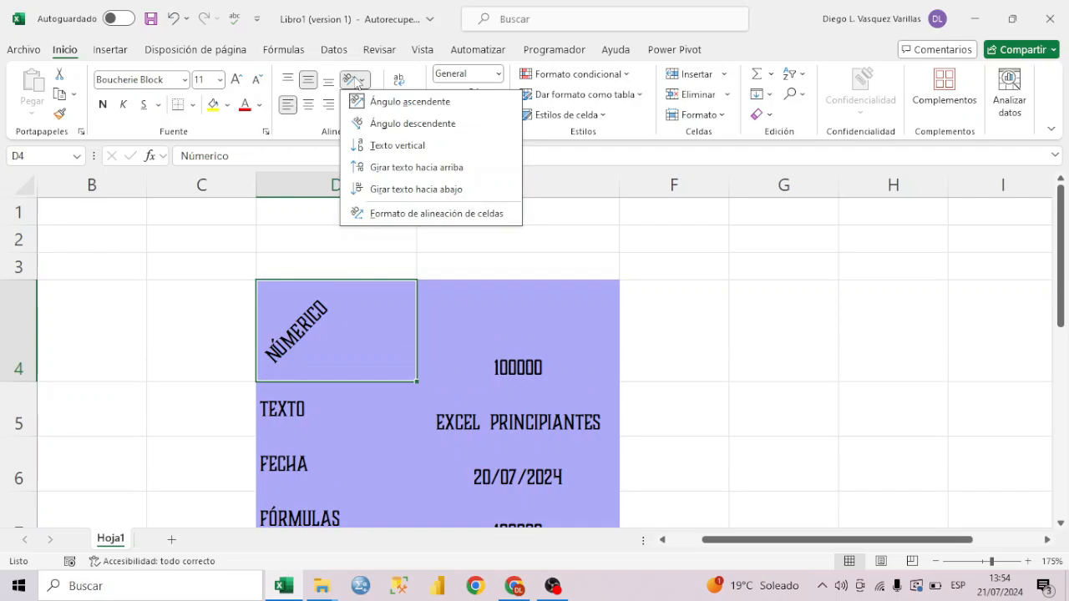
pyautogui.click(367, 123)
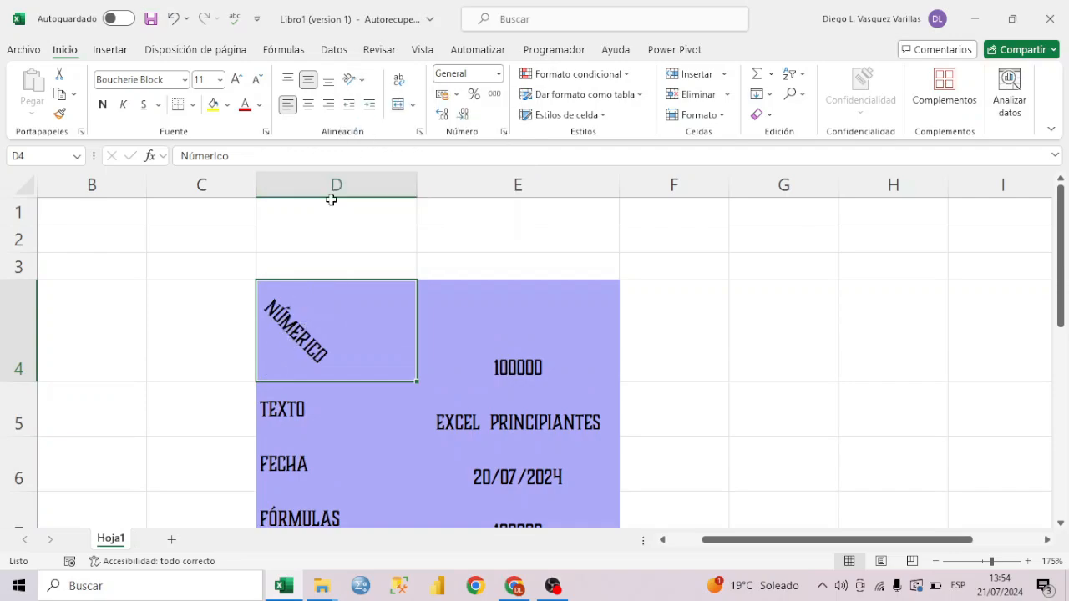
# Set the orientation of D4 to Texto vertical and enlarge row 4 until the whole word fits.
pyautogui.click(354, 80)
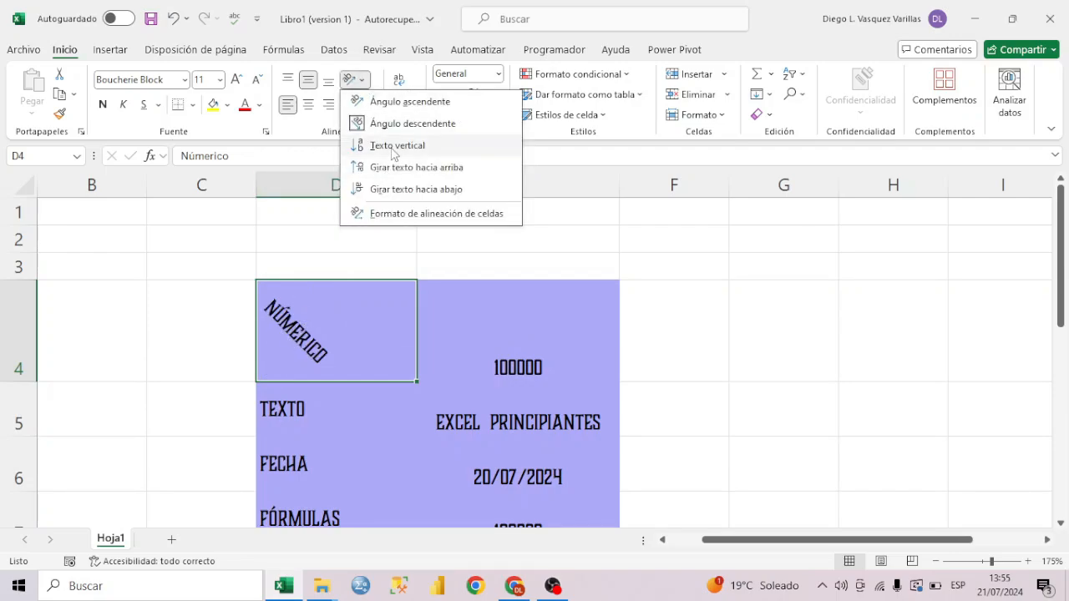
pyautogui.click(394, 150)
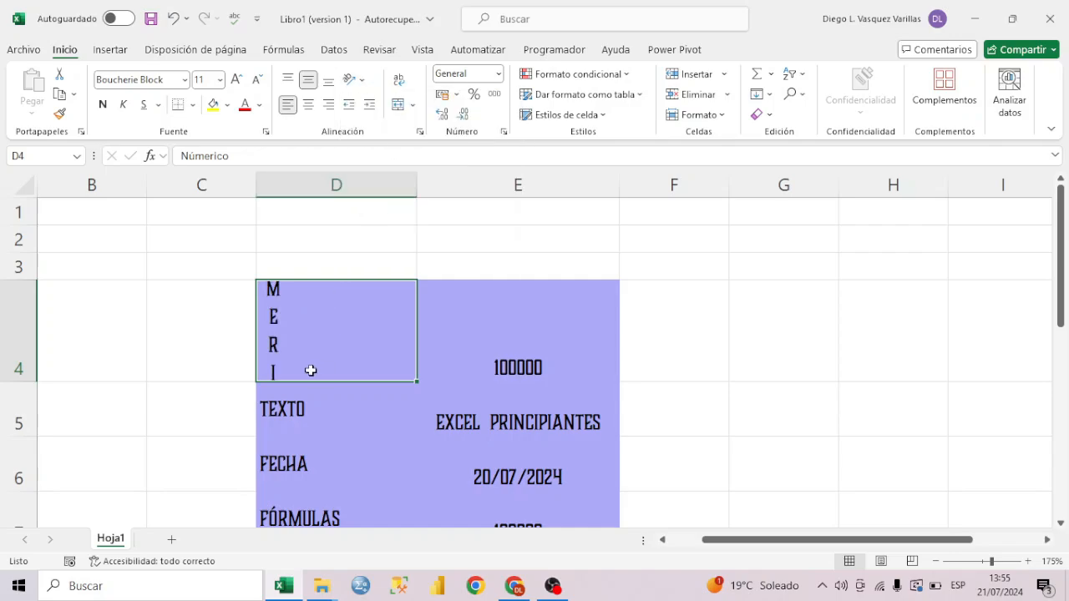
pyautogui.moveTo(25, 382); pyautogui.dragTo(29, 506)
# Try the orientation Girar texto hacia arriba on the text in D4.
pyautogui.click(354, 80)
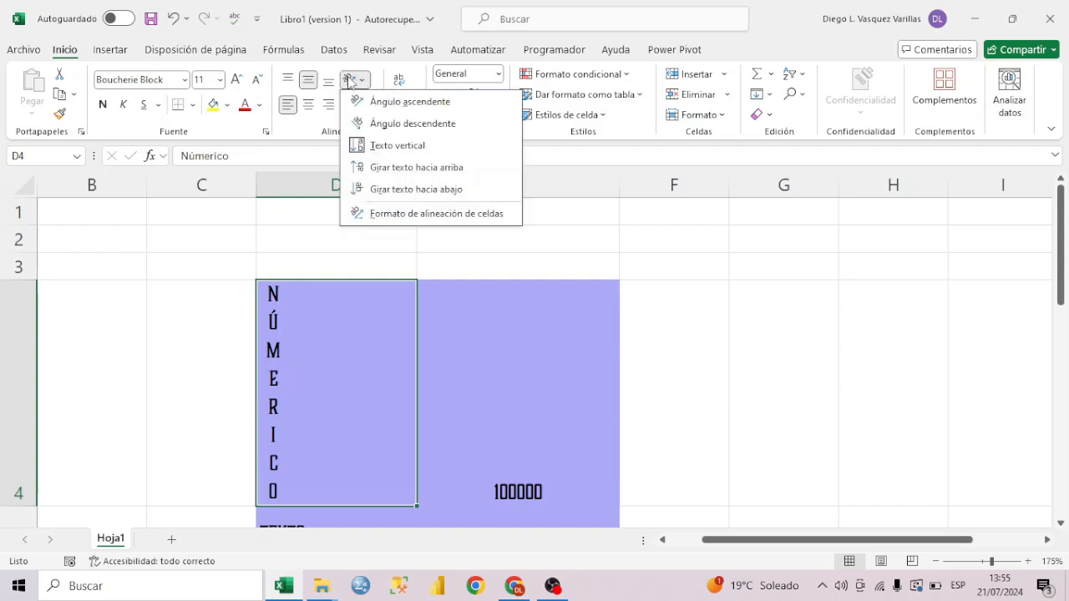
pyautogui.click(386, 167)
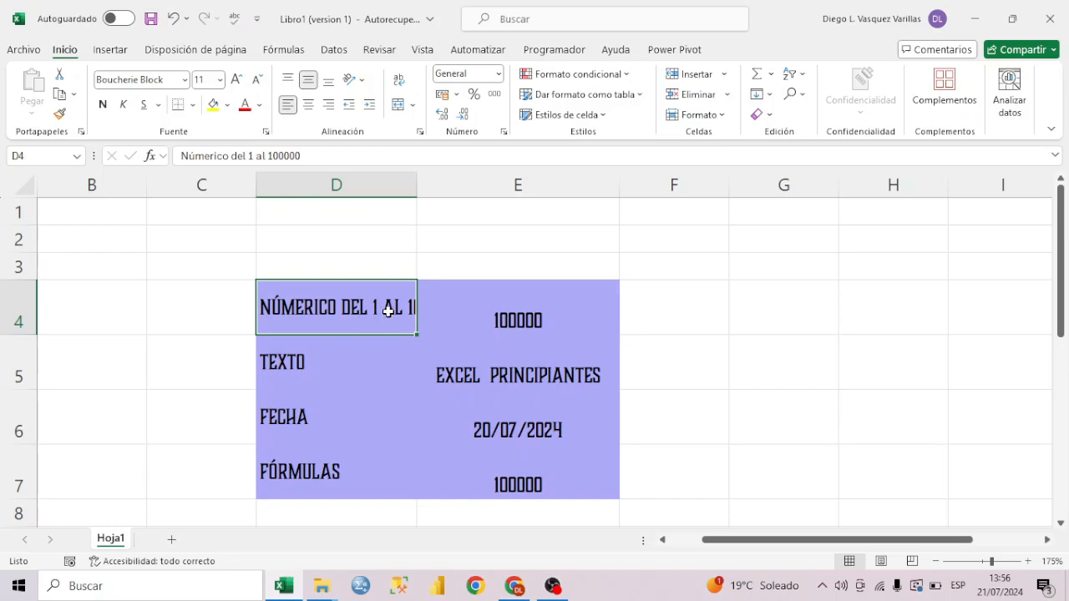
# Wrap the long text "Númerico del 1 al 100000" in D4 so it fits within the column width.
pyautogui.click(371, 187)
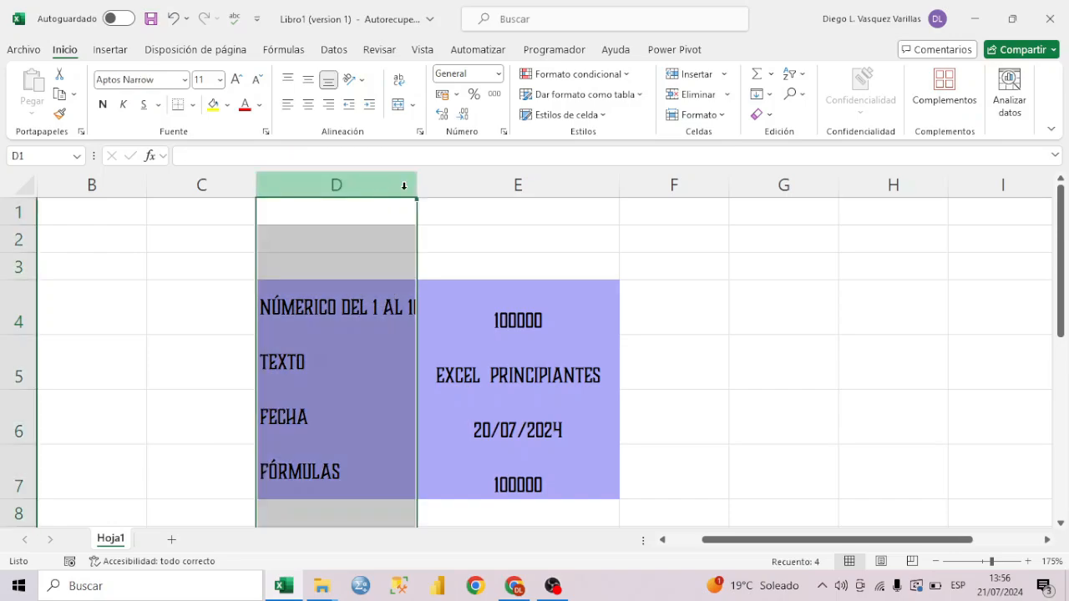
pyautogui.click(397, 309)
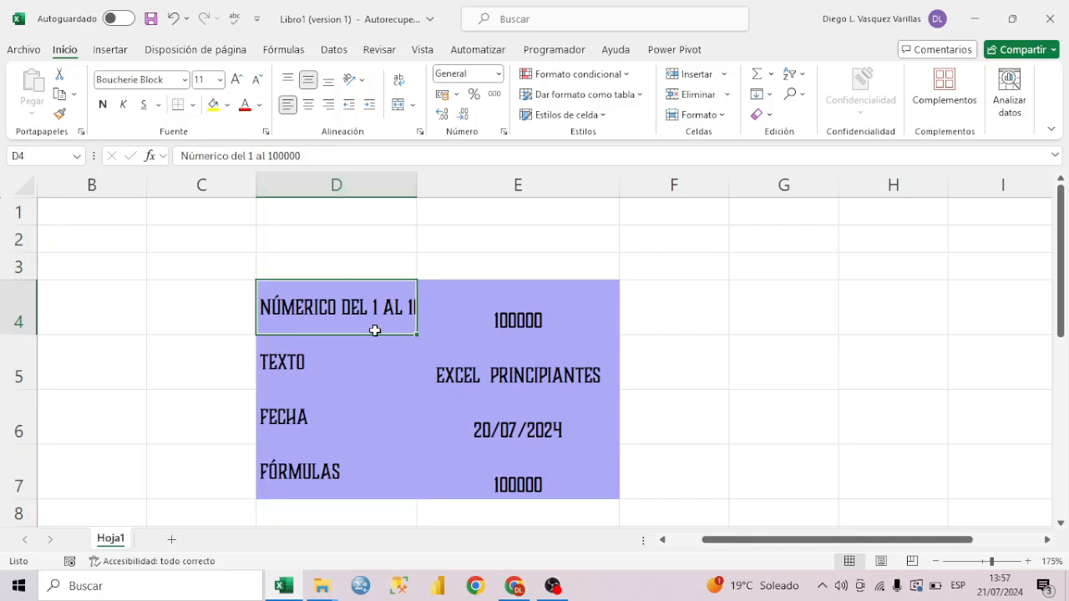
pyautogui.click(187, 157)
pyautogui.moveTo(188, 157); pyautogui.dragTo(214, 156)
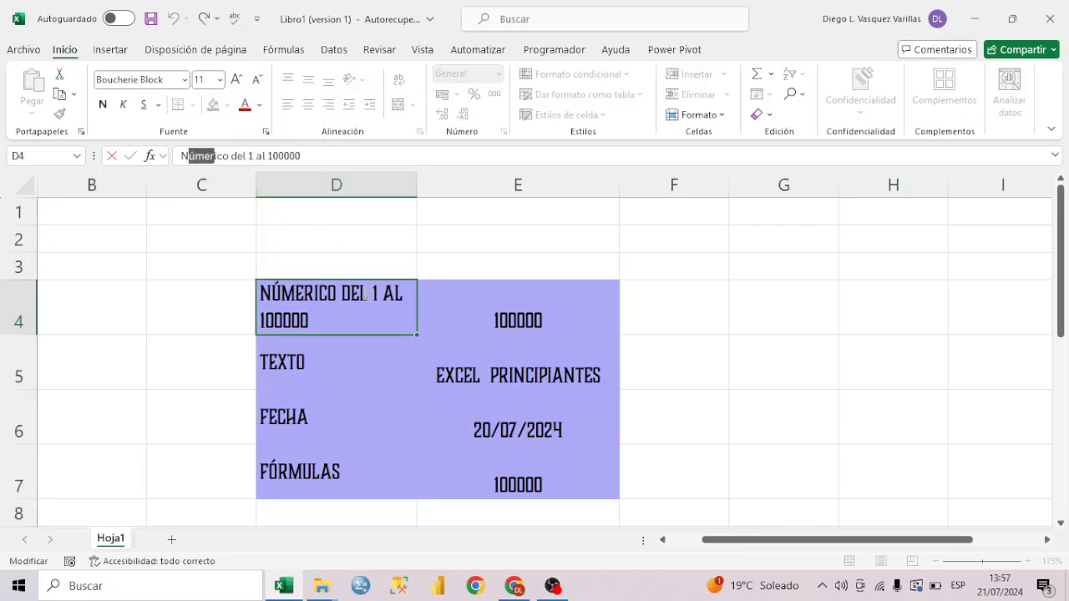
pyautogui.moveTo(224, 157); pyautogui.dragTo(274, 157)
pyautogui.press('Escape')
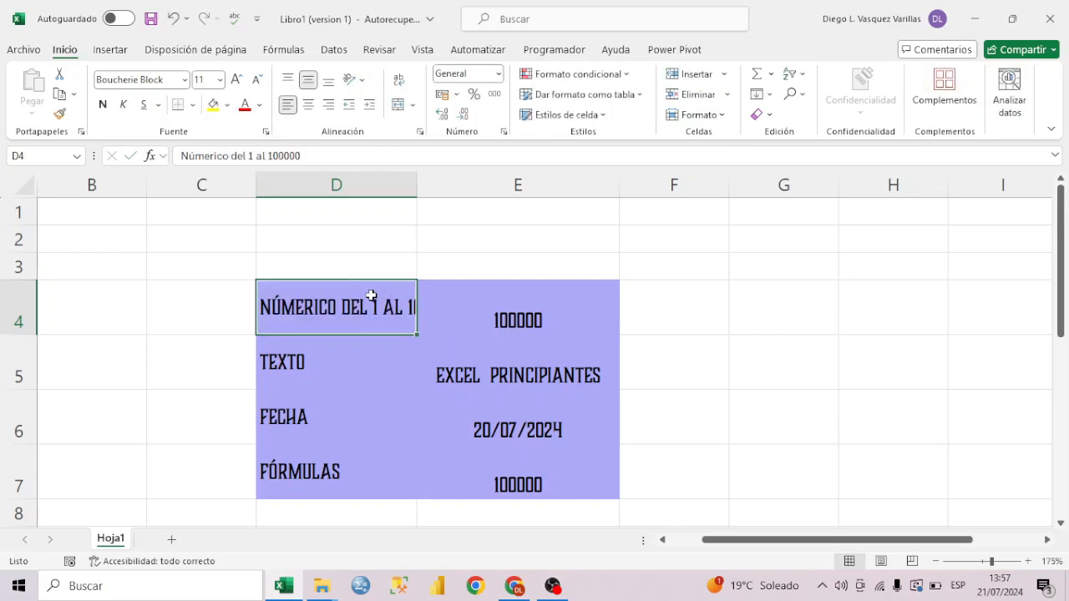
pyautogui.click(399, 81)
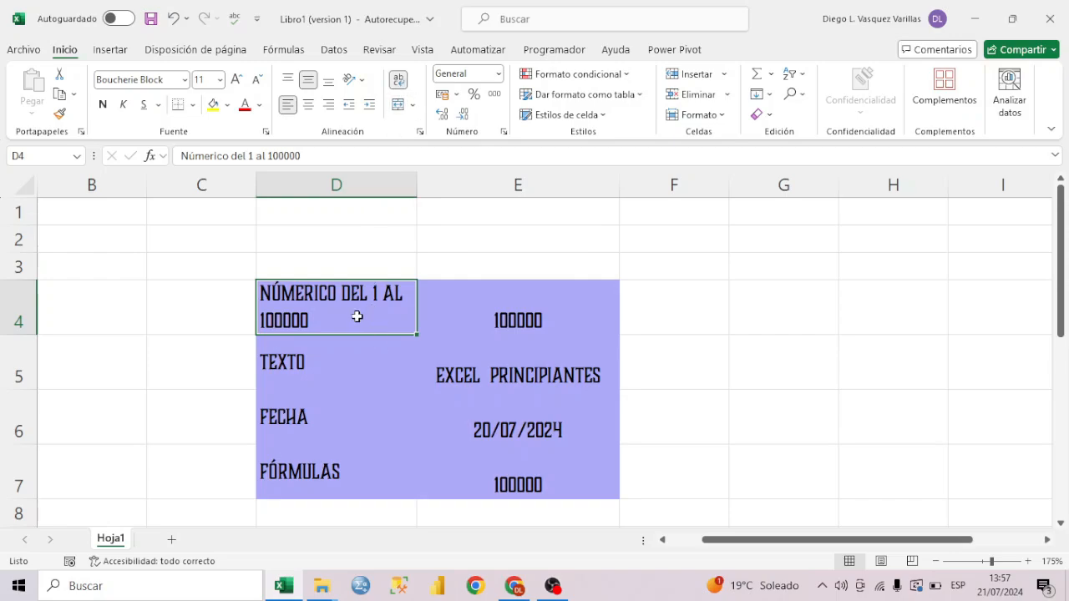
pyautogui.moveTo(407, 193)
pyautogui.mouseDown()
pyautogui.moveTo(357, 196)
pyautogui.moveTo(456, 192)
pyautogui.moveTo(408, 189)
pyautogui.mouseUp()
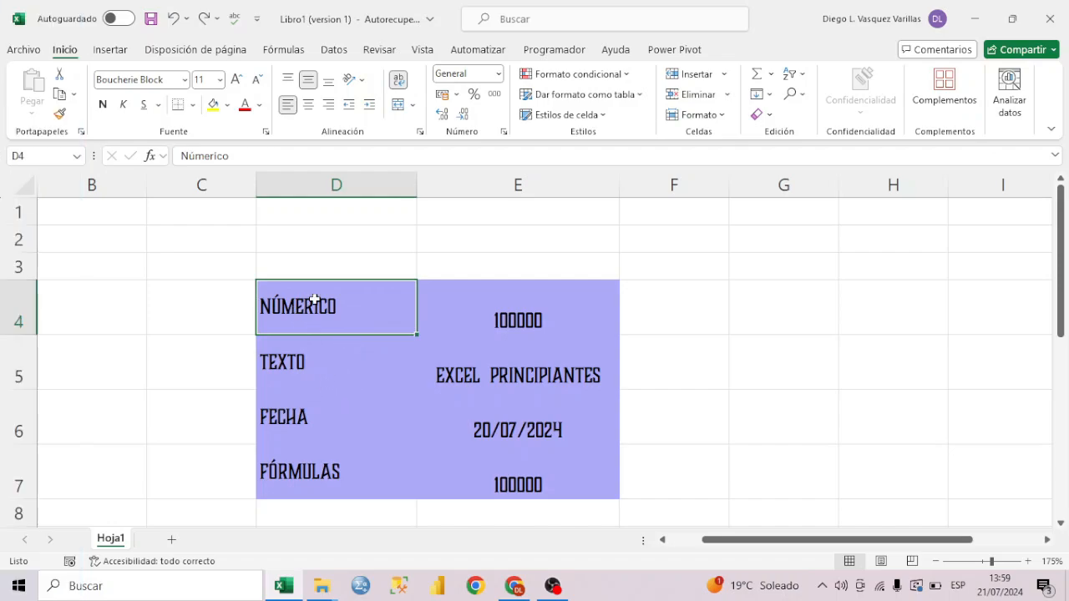
# Merge and center C4:D4 so the label Númerico spans both columns.
pyautogui.moveTo(236, 309); pyautogui.dragTo(293, 306)
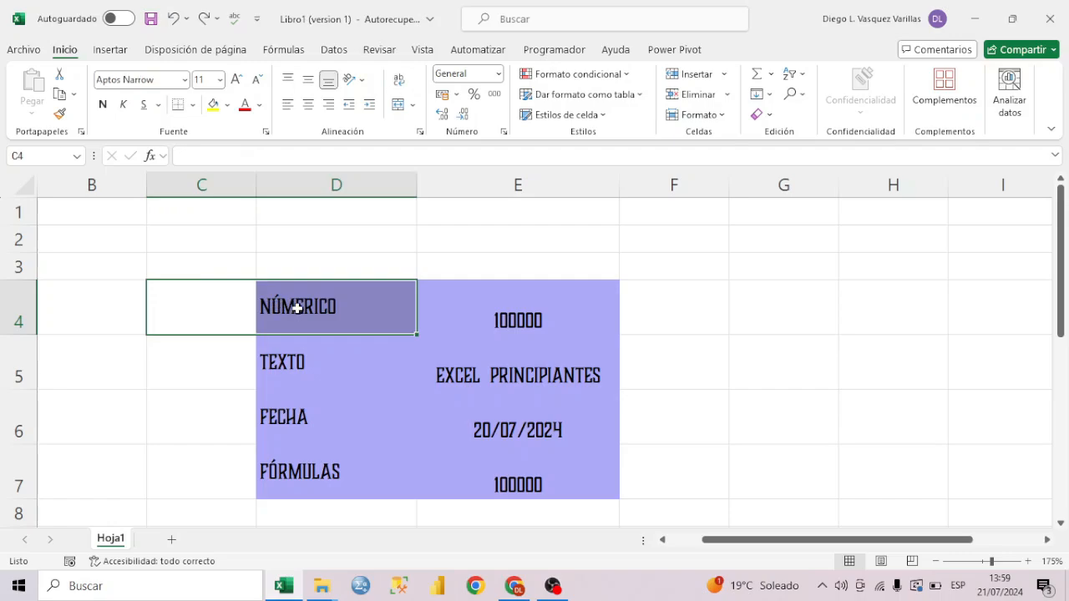
pyautogui.click(334, 356)
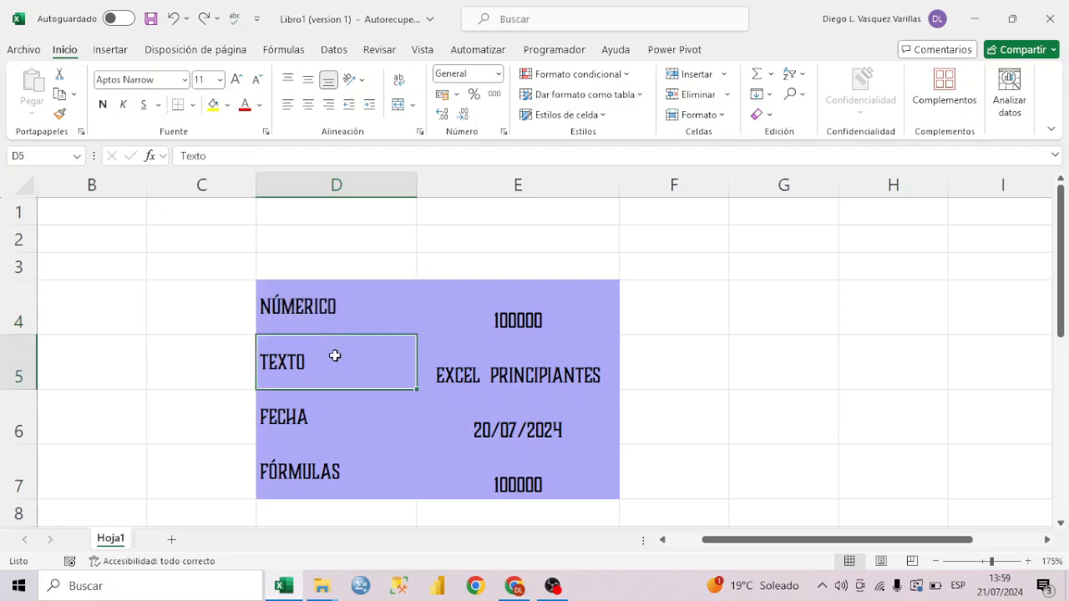
pyautogui.click(286, 306)
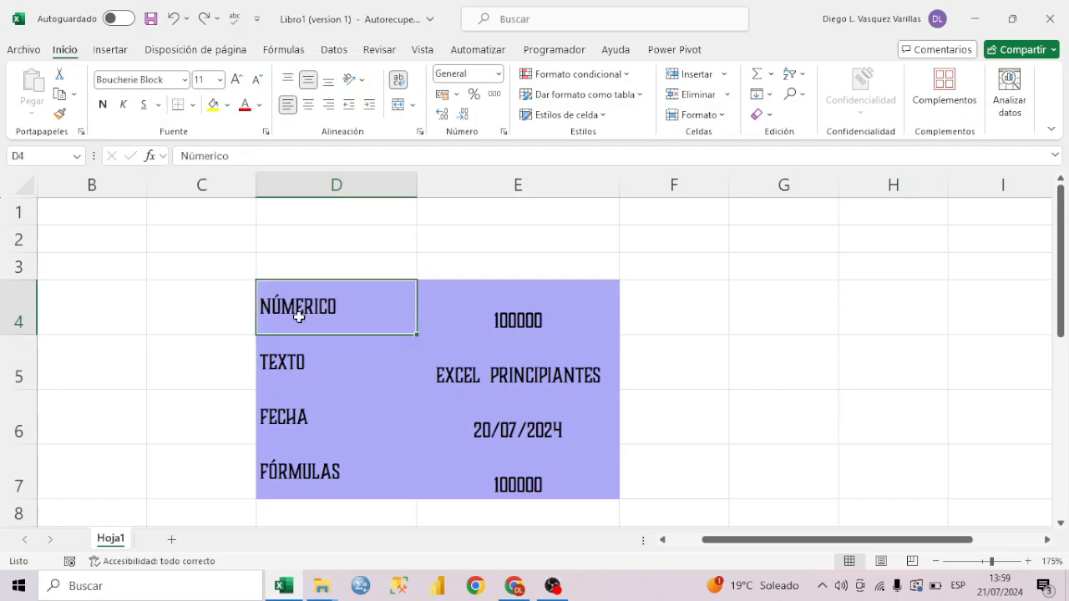
pyautogui.click(221, 310)
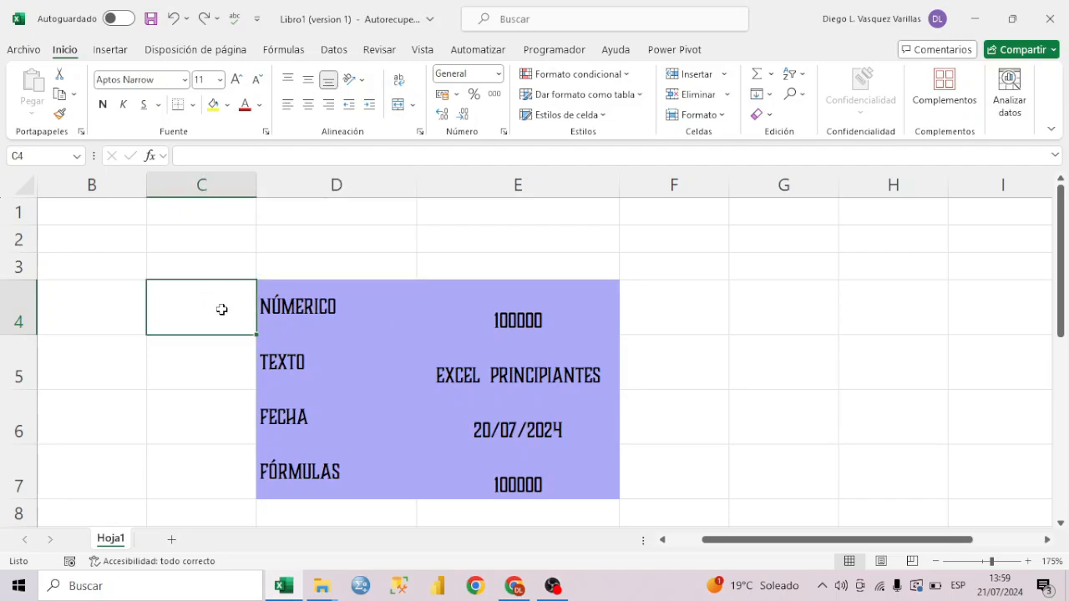
pyautogui.click(324, 300)
pyautogui.moveTo(234, 308); pyautogui.dragTo(282, 300)
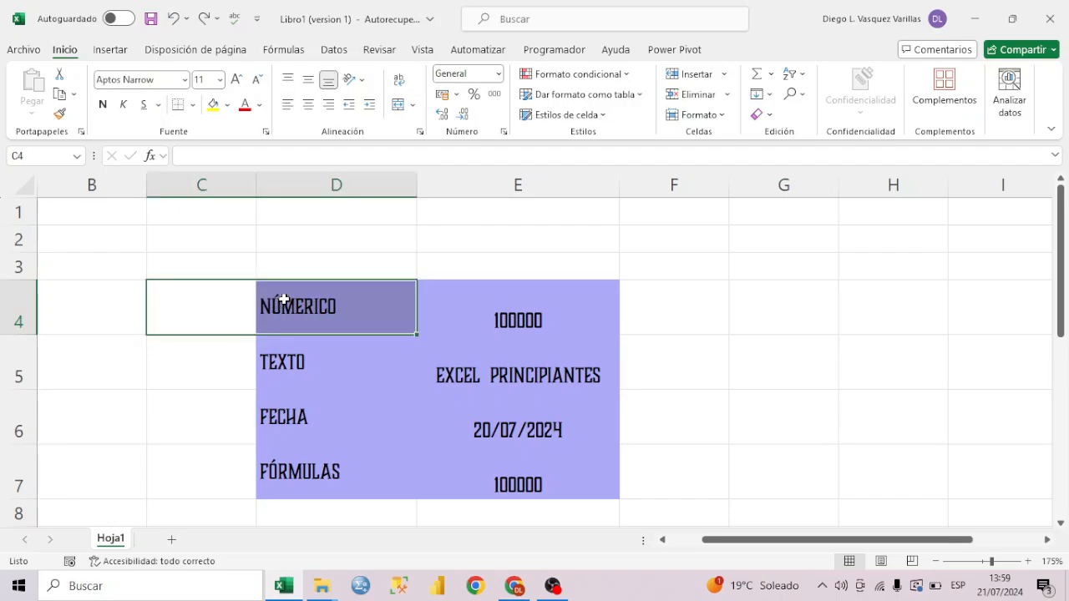
pyautogui.click(401, 115)
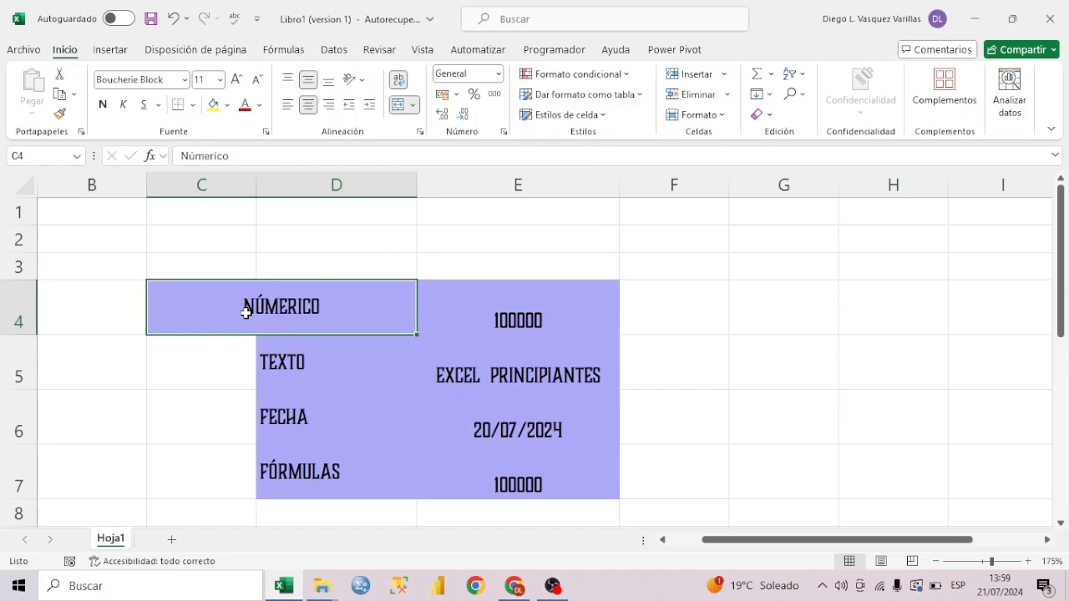
# Merge and center C5:D5 for the label Texto and C6:D6 for the label Fecha.
pyautogui.moveTo(248, 353); pyautogui.dragTo(326, 361)
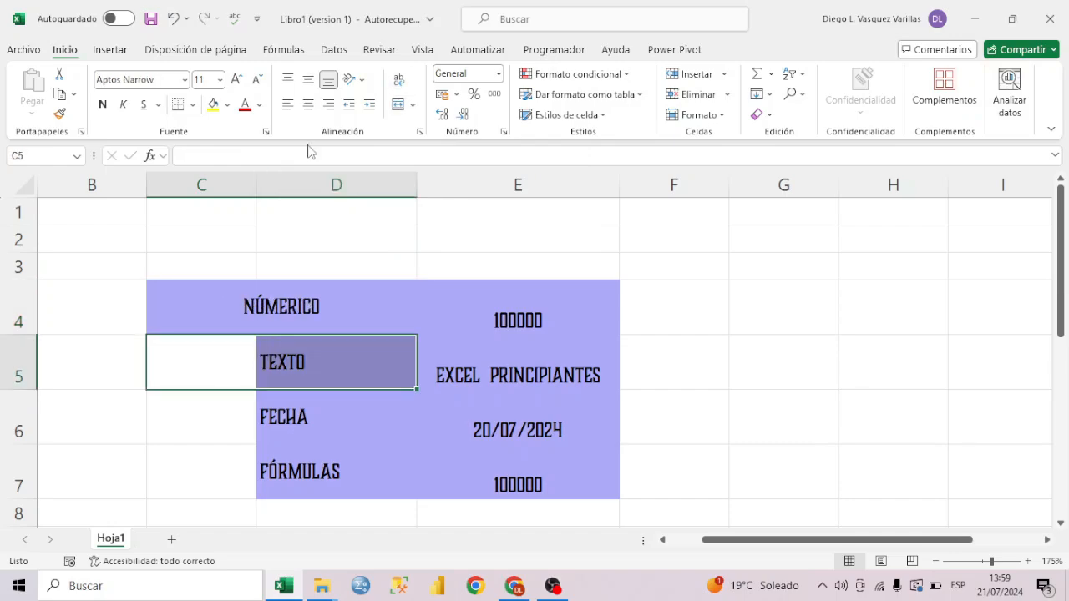
pyautogui.click(392, 104)
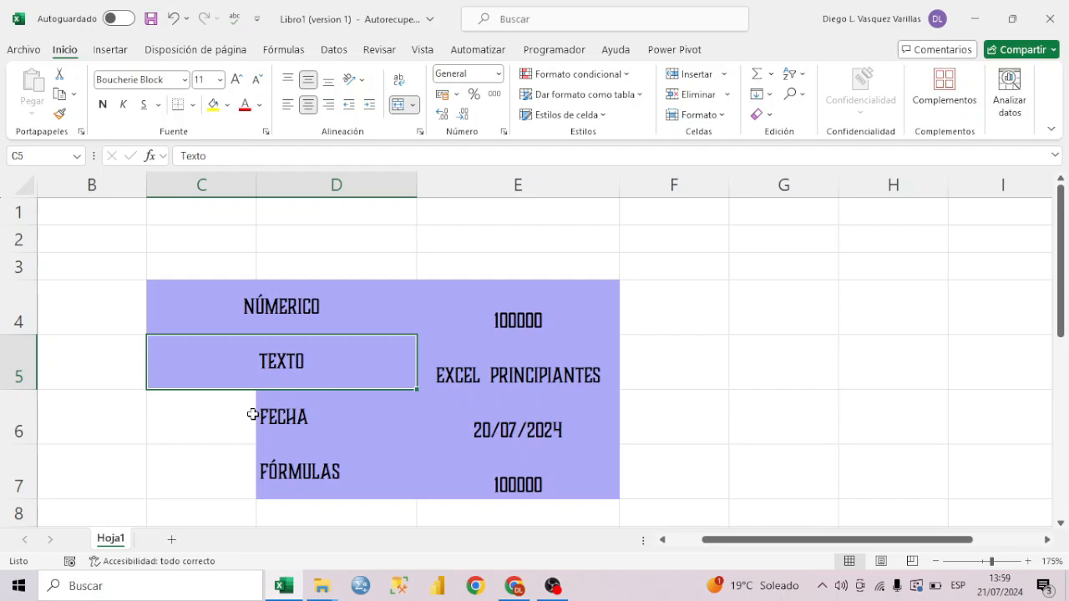
pyautogui.moveTo(250, 413); pyautogui.dragTo(275, 409)
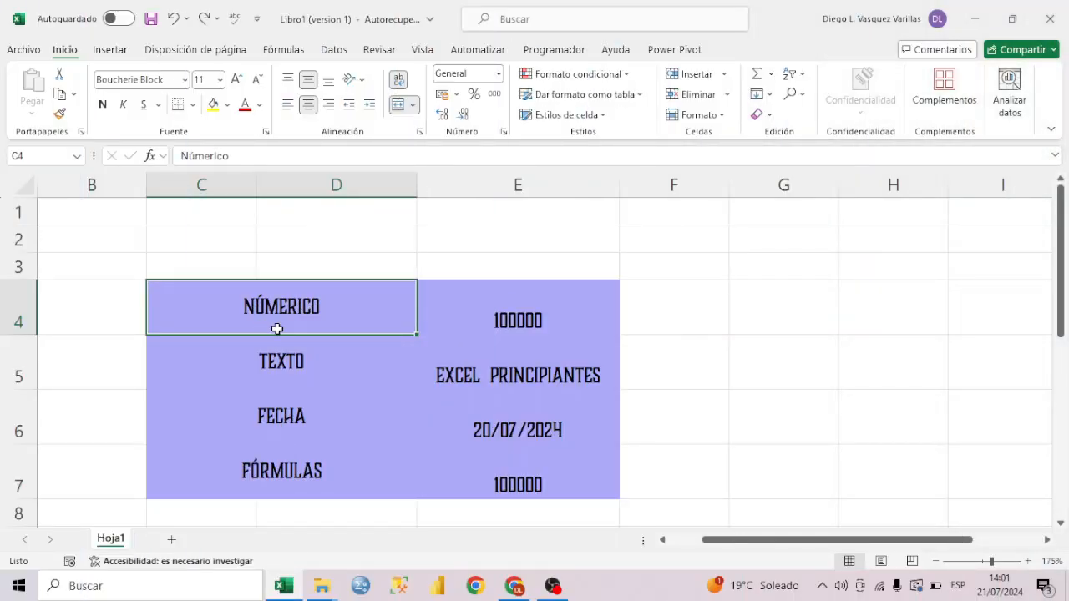
# Clear the labels Texto, Fecha and Fórmulas in C5:D7 and split the merged cell C4:D4 with Separar celdas.
pyautogui.moveTo(305, 359); pyautogui.dragTo(298, 446)
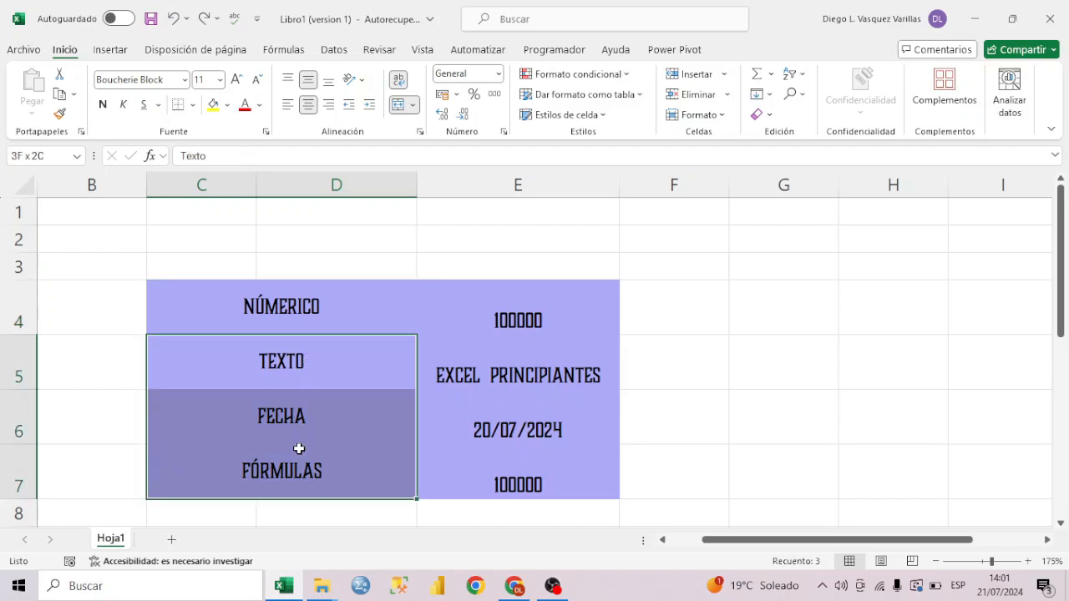
pyautogui.click(231, 300)
pyautogui.click(414, 105)
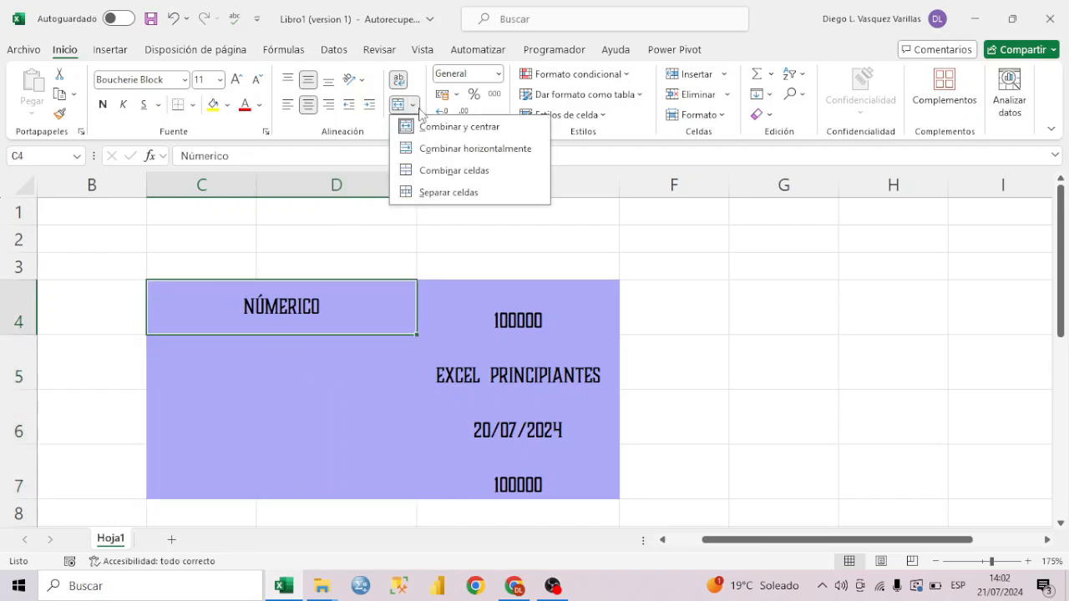
pyautogui.click(470, 193)
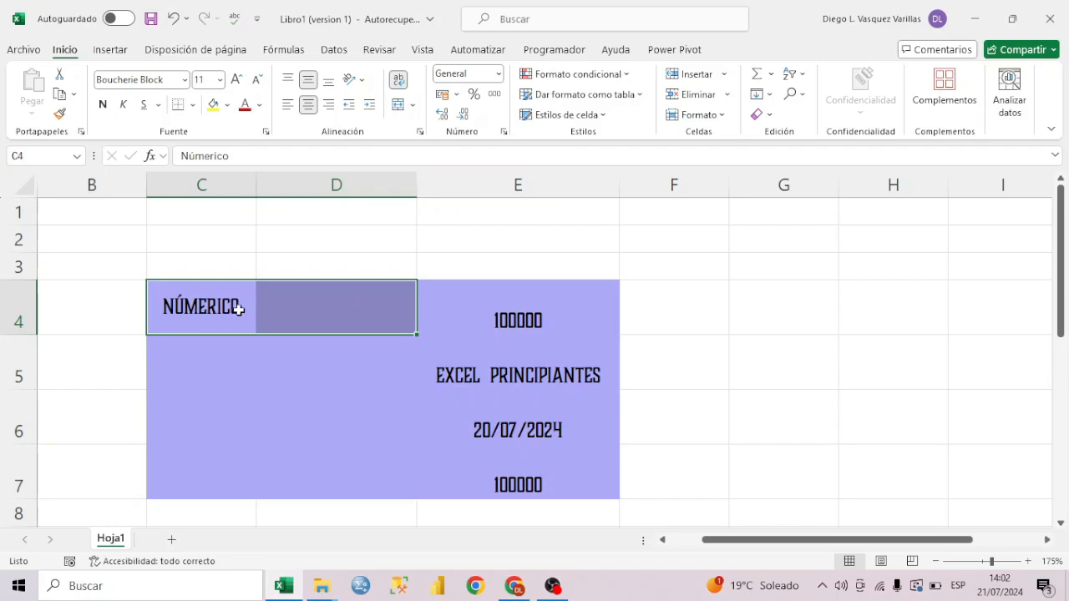
# Merge the block C4:D7 into a single cell with Combinar celdas, without centering.
pyautogui.moveTo(231, 304); pyautogui.dragTo(346, 456)
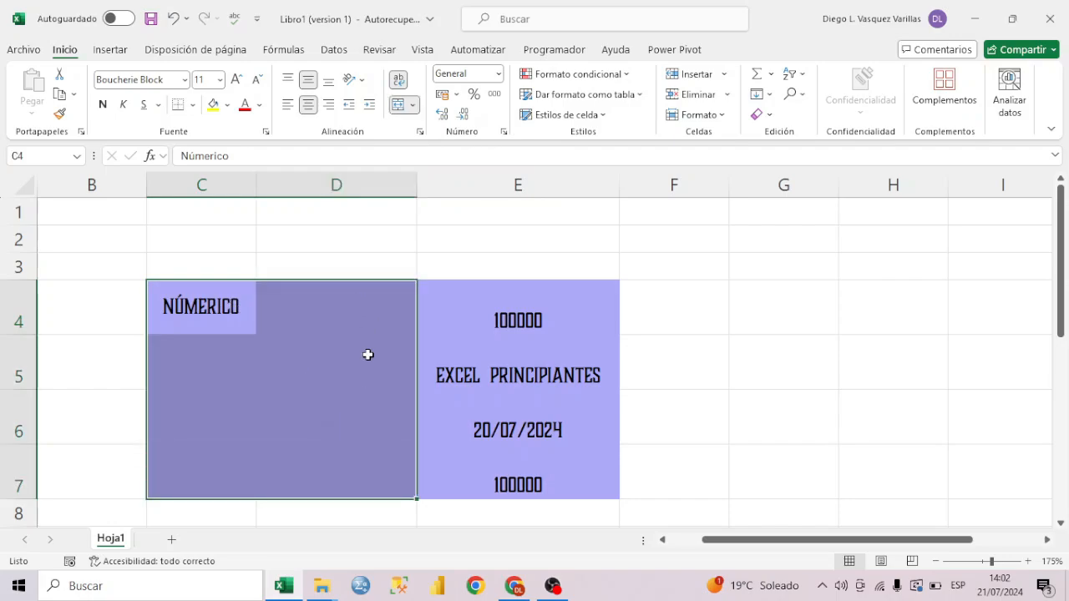
pyautogui.click(412, 105)
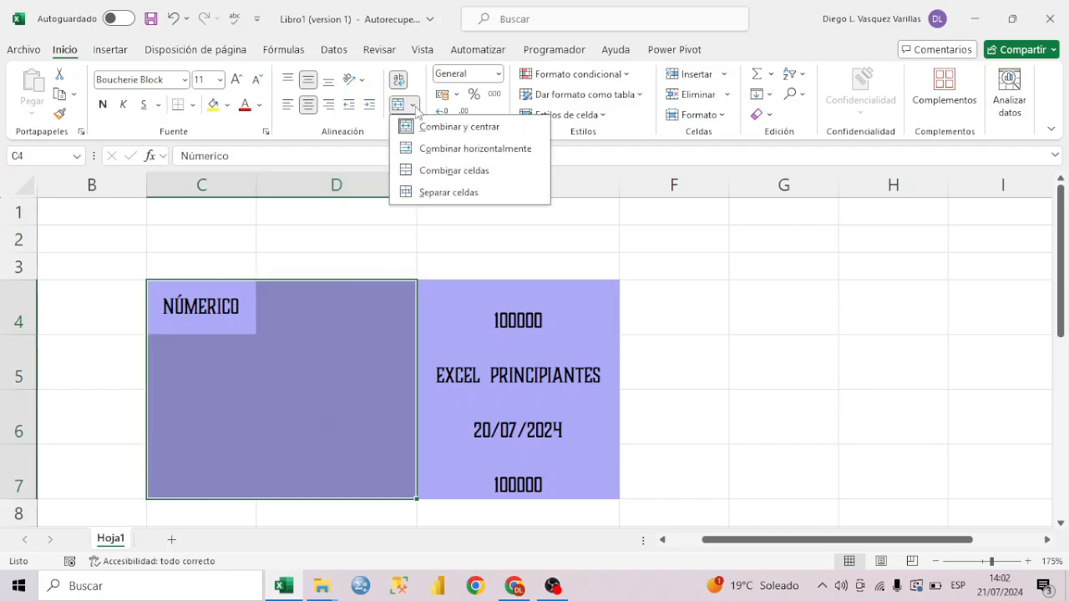
pyautogui.click(451, 172)
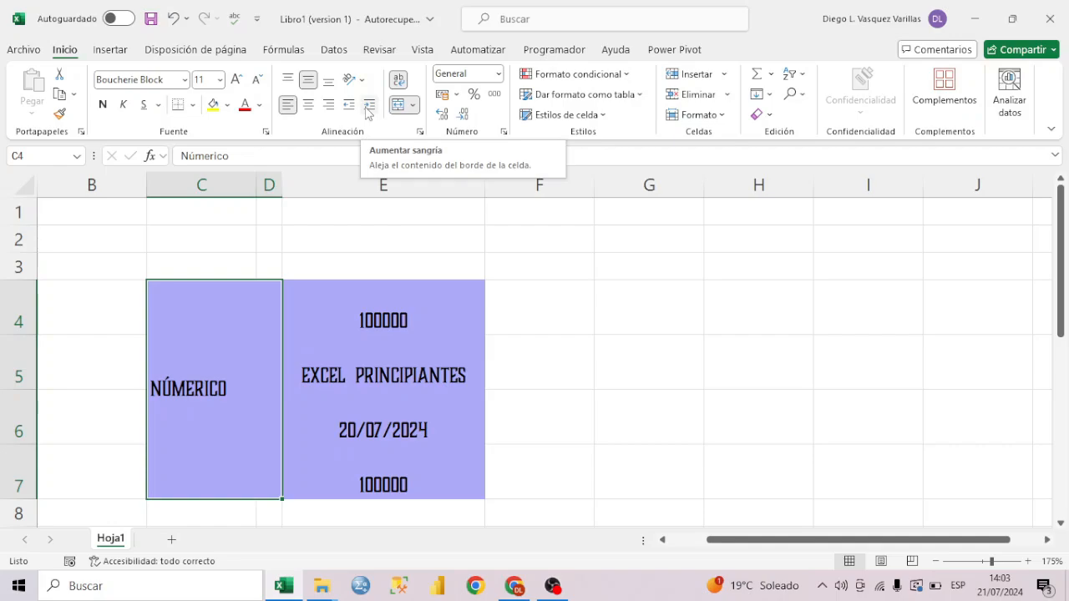
# Increase the indent of the merged Númerico cell repeatedly, and widen column D until the indented text fits.
pyautogui.click(369, 107)
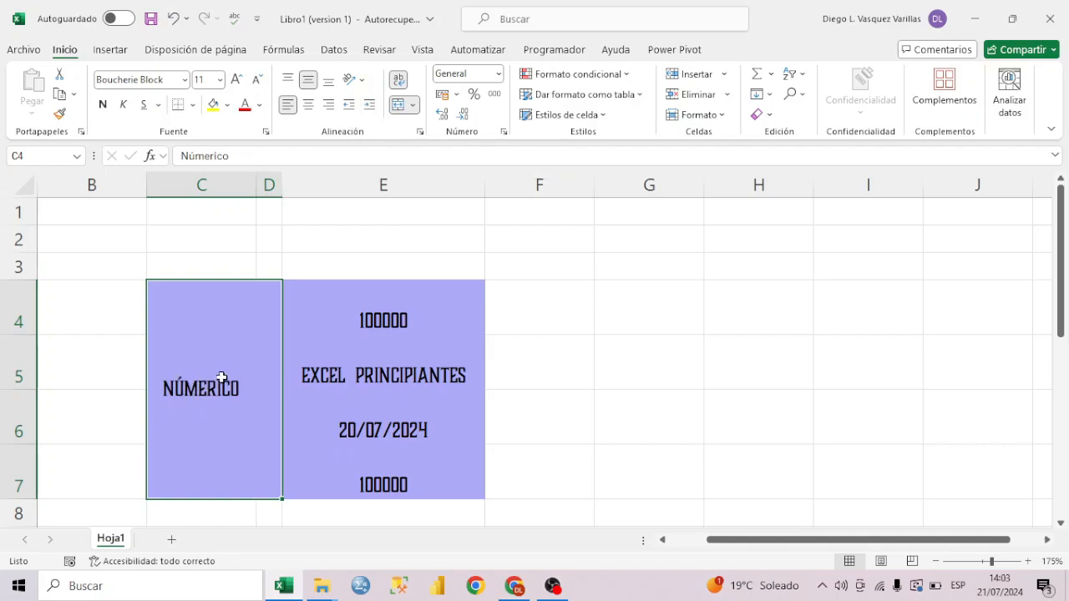
pyautogui.click(369, 107)
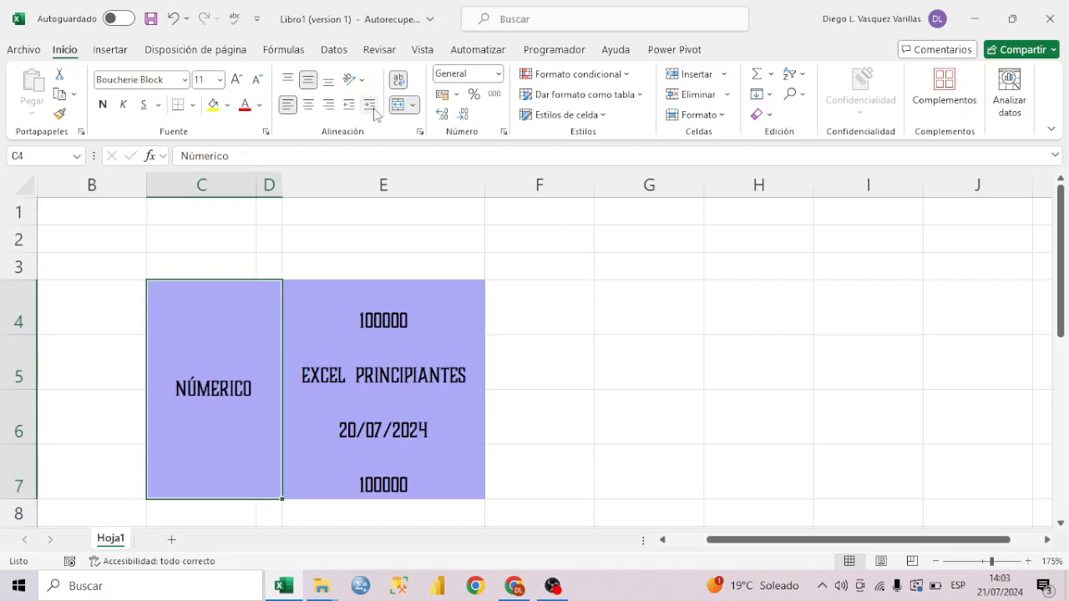
pyautogui.click(369, 104)
pyautogui.click(369, 105)
pyautogui.click(369, 104)
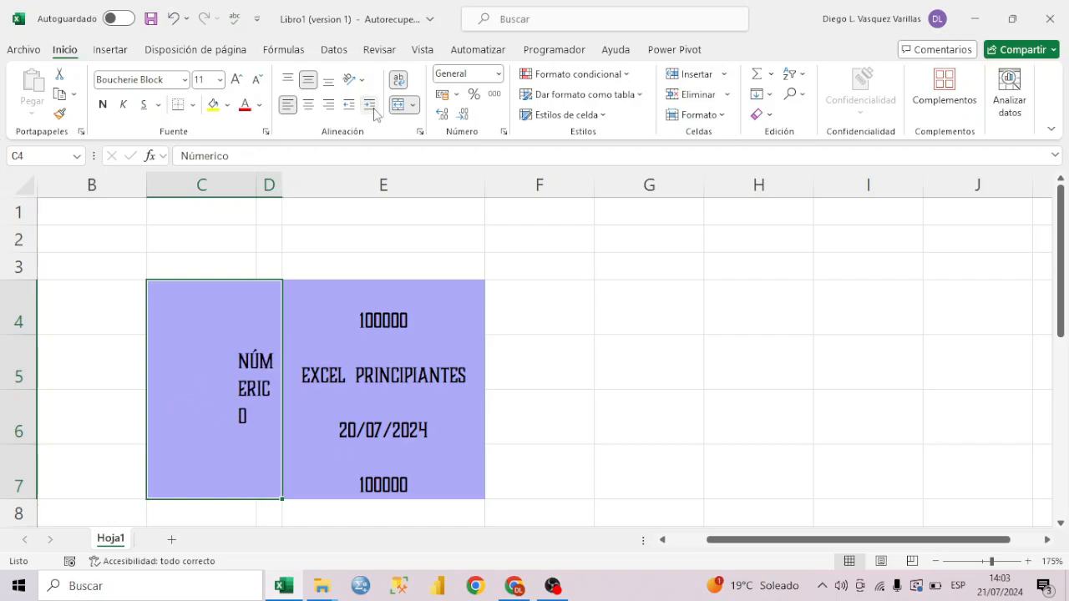
pyautogui.click(369, 104)
pyautogui.click(374, 110)
pyautogui.click(374, 110)
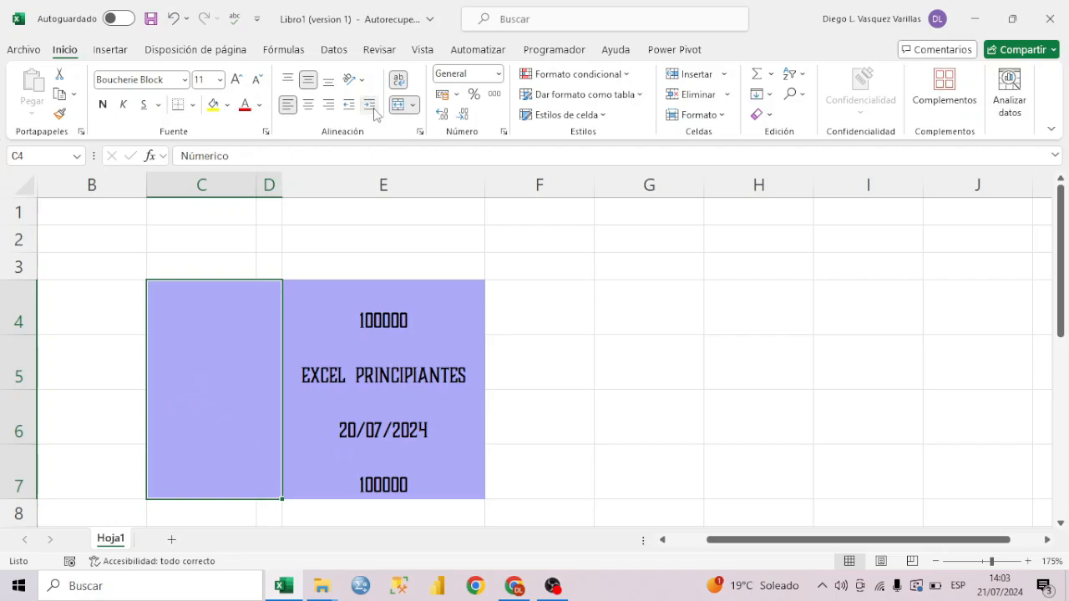
pyautogui.click(374, 109)
pyautogui.click(374, 110)
pyautogui.moveTo(282, 182); pyautogui.dragTo(488, 192)
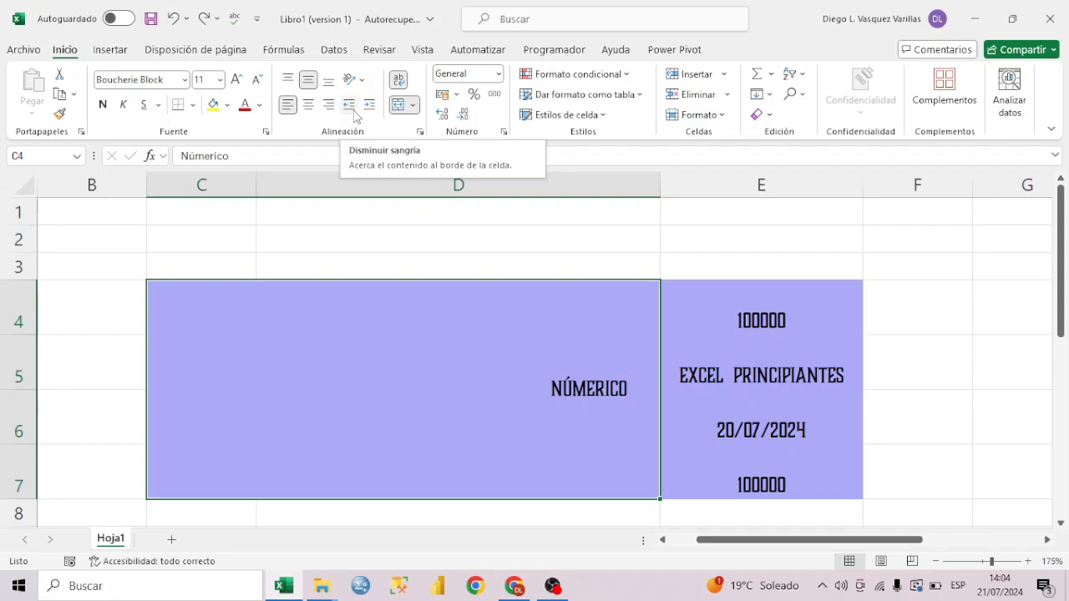
# Decrease the indent of the merged Númerico cell repeatedly to bring its text back toward the cell's left edge.
pyautogui.click(352, 110)
pyautogui.click(351, 110)
pyautogui.click(352, 110)
pyautogui.doubleClick(352, 109)
pyautogui.click(352, 110)
pyautogui.click(352, 109)
pyautogui.click(352, 110)
pyautogui.click(351, 110)
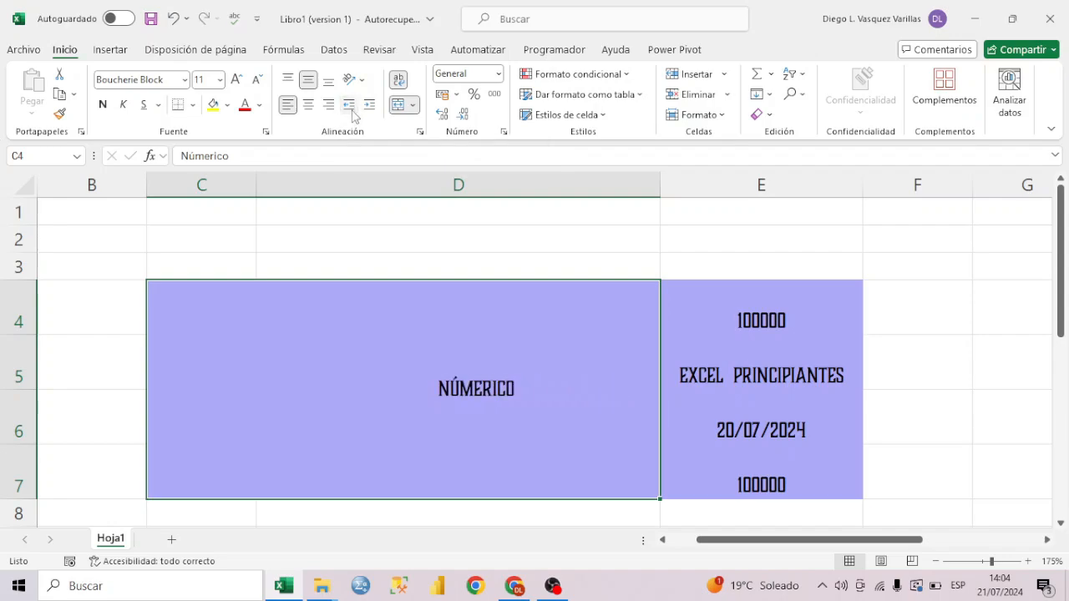
pyautogui.click(353, 110)
pyautogui.click(352, 109)
pyautogui.click(352, 109)
pyautogui.click(352, 109)
pyautogui.click(352, 110)
pyautogui.click(352, 109)
pyautogui.click(352, 109)
pyautogui.click(352, 109)
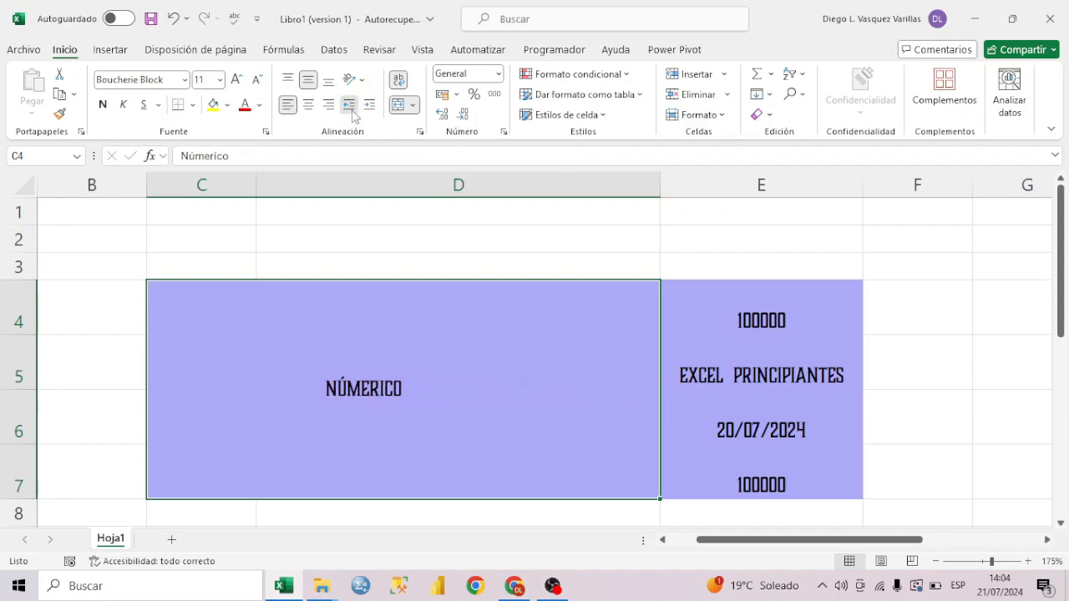
pyautogui.click(352, 110)
pyautogui.click(353, 109)
pyautogui.click(352, 109)
pyautogui.click(352, 110)
pyautogui.click(353, 109)
pyautogui.click(353, 110)
pyautogui.click(352, 109)
pyautogui.click(352, 109)
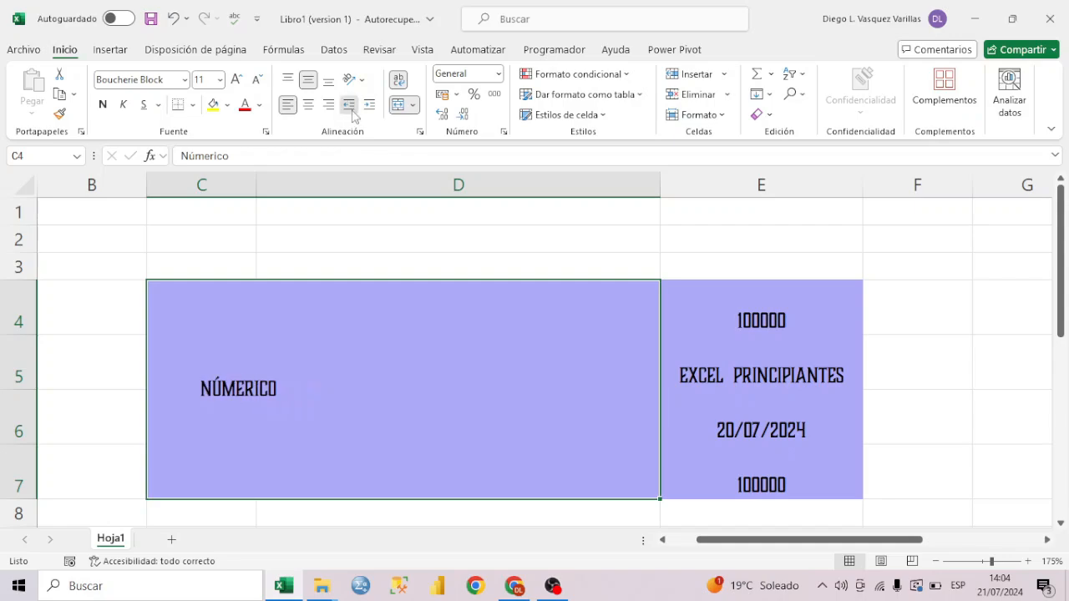
pyautogui.click(352, 109)
pyautogui.click(352, 109)
pyautogui.click(352, 110)
pyautogui.click(352, 109)
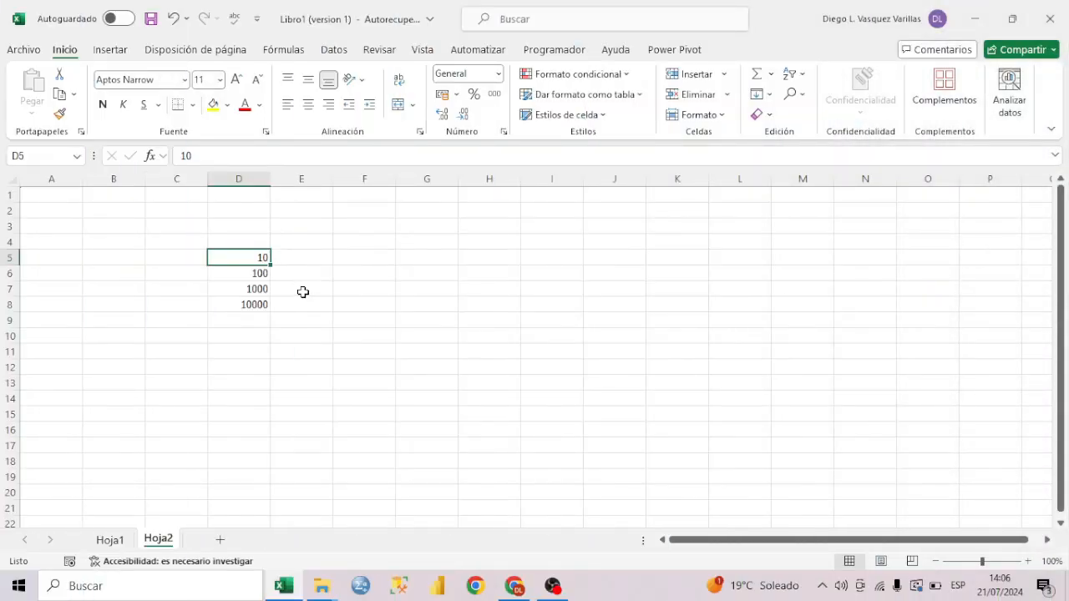
# Apply the Número format to the value 10 in D5 of Hoja2.
pyautogui.click(498, 73)
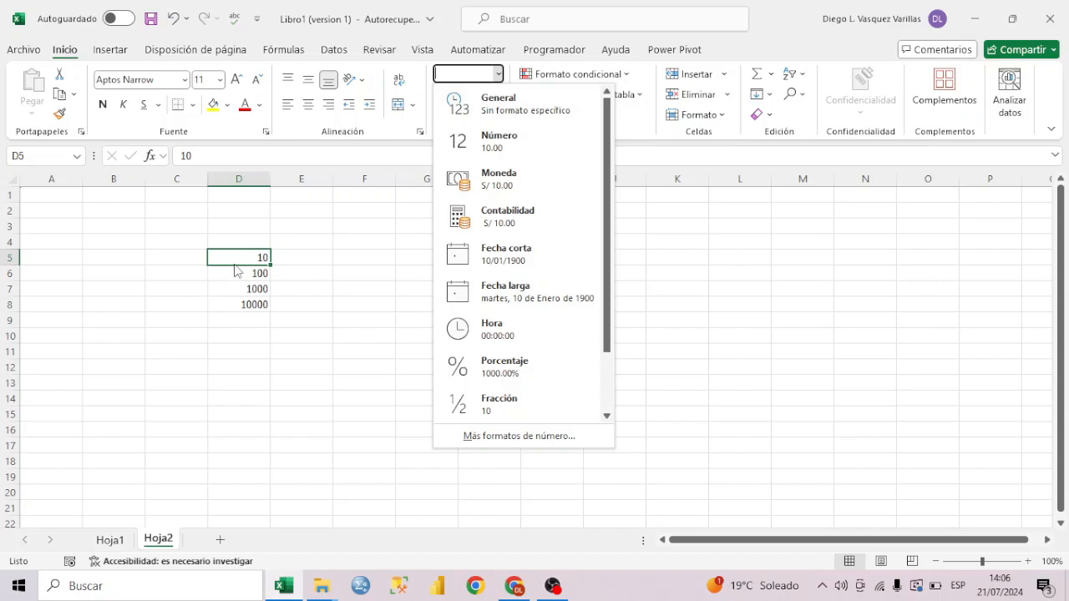
pyautogui.click(503, 144)
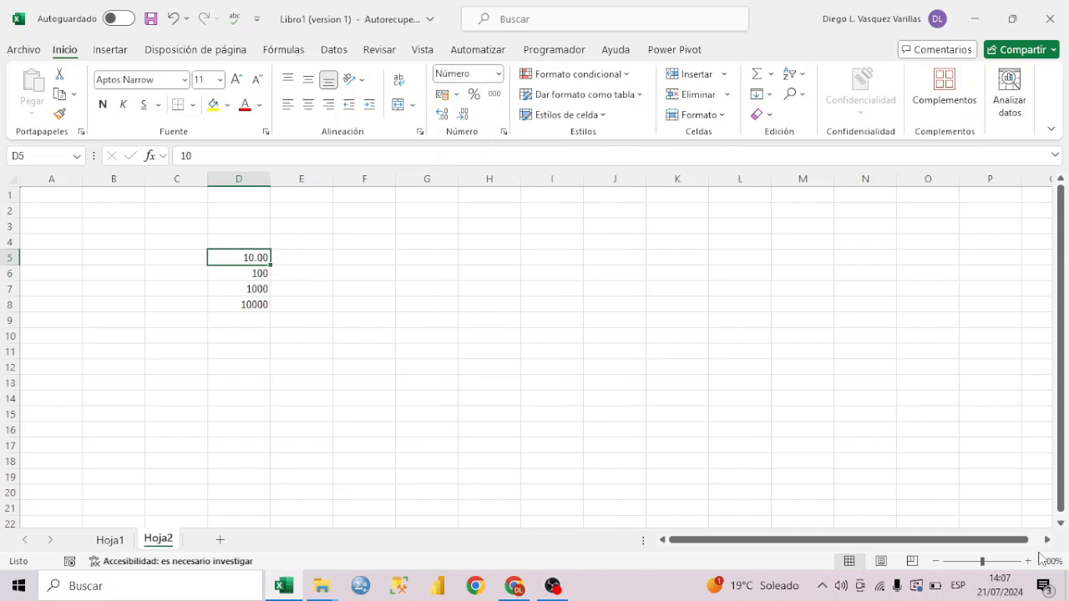
pyautogui.click(1030, 562)
pyautogui.click(1030, 562)
pyautogui.click(1029, 562)
pyautogui.click(1030, 562)
pyautogui.click(1029, 563)
pyautogui.click(1030, 563)
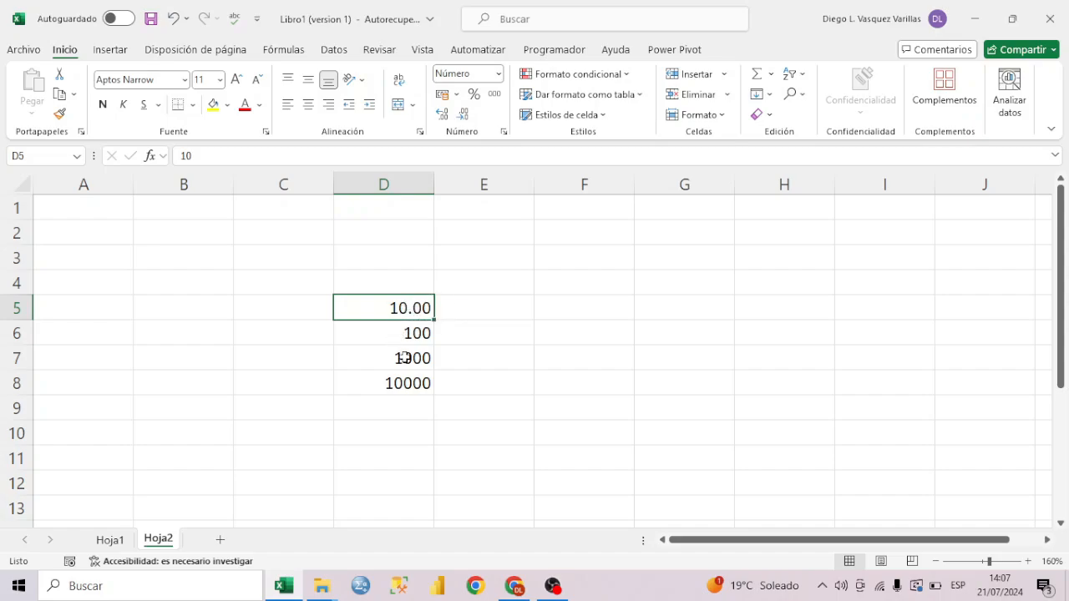
# Apply the Número format to the values 100, 1000 and 10000 in D6:D8.
pyautogui.moveTo(414, 339); pyautogui.dragTo(417, 382)
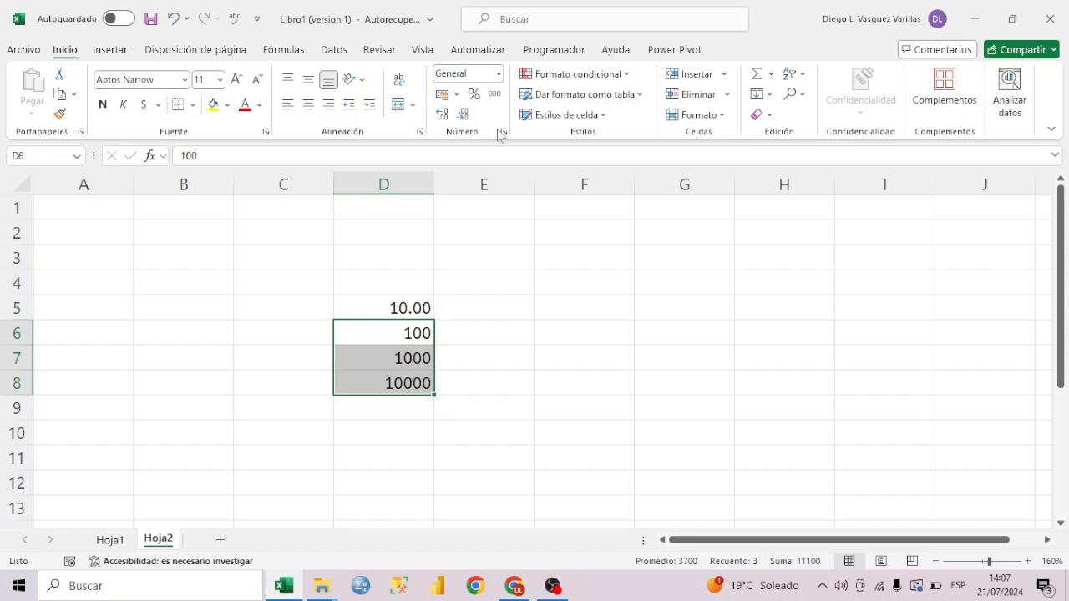
pyautogui.click(499, 73)
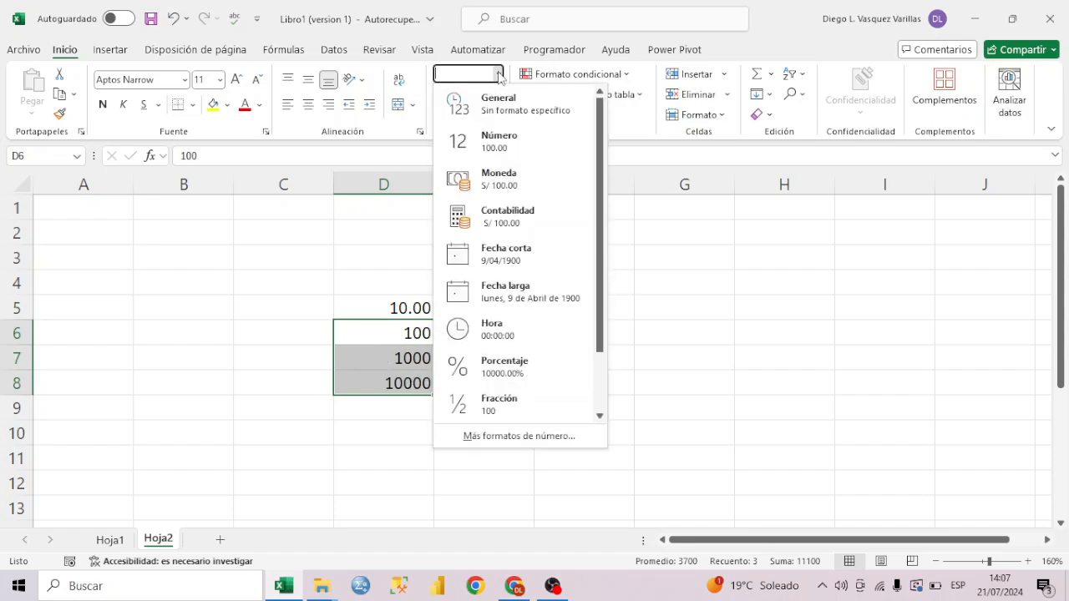
pyautogui.click(507, 139)
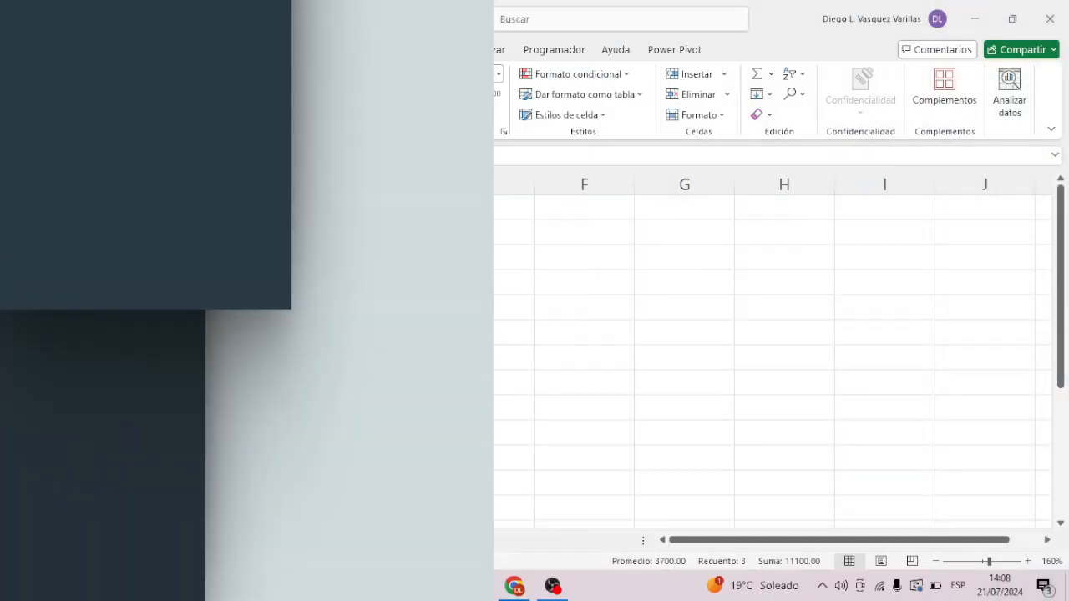
# Apply the Moneda format to the value 10 in D5.
pyautogui.click(433, 311)
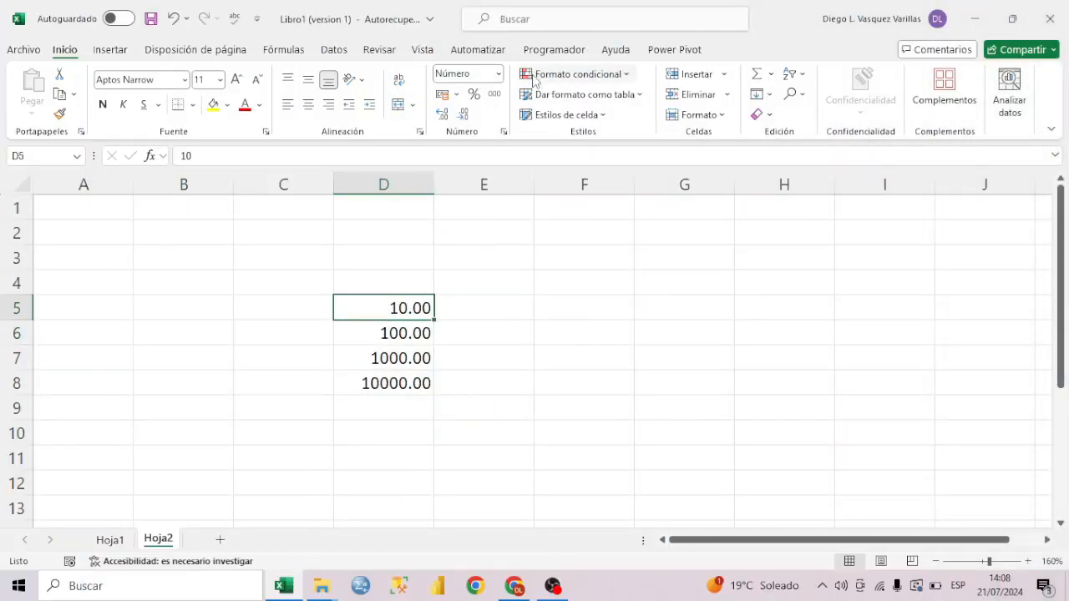
pyautogui.click(498, 74)
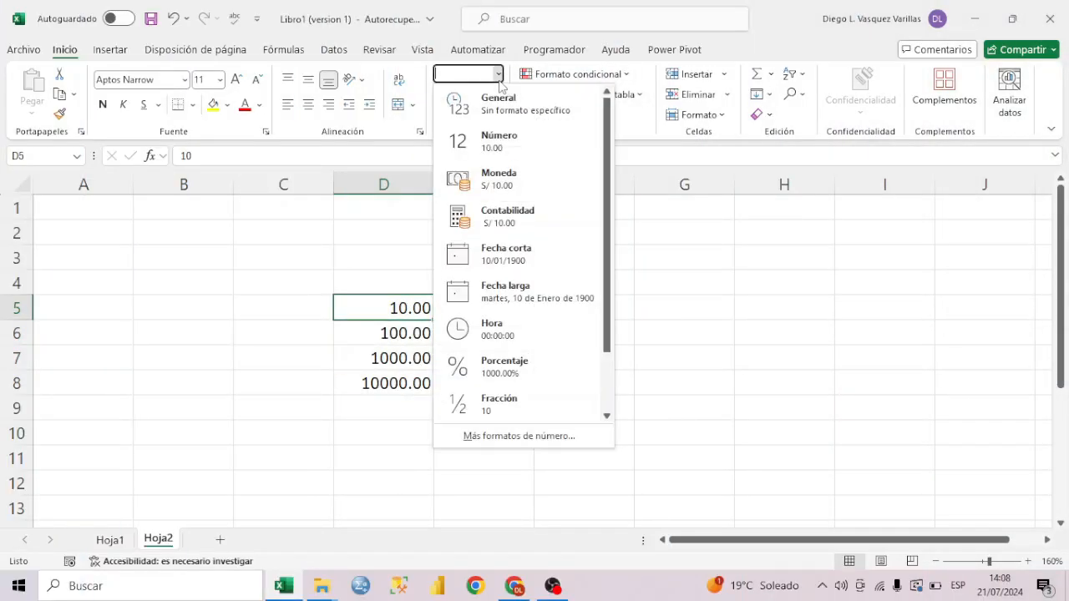
pyautogui.click(512, 187)
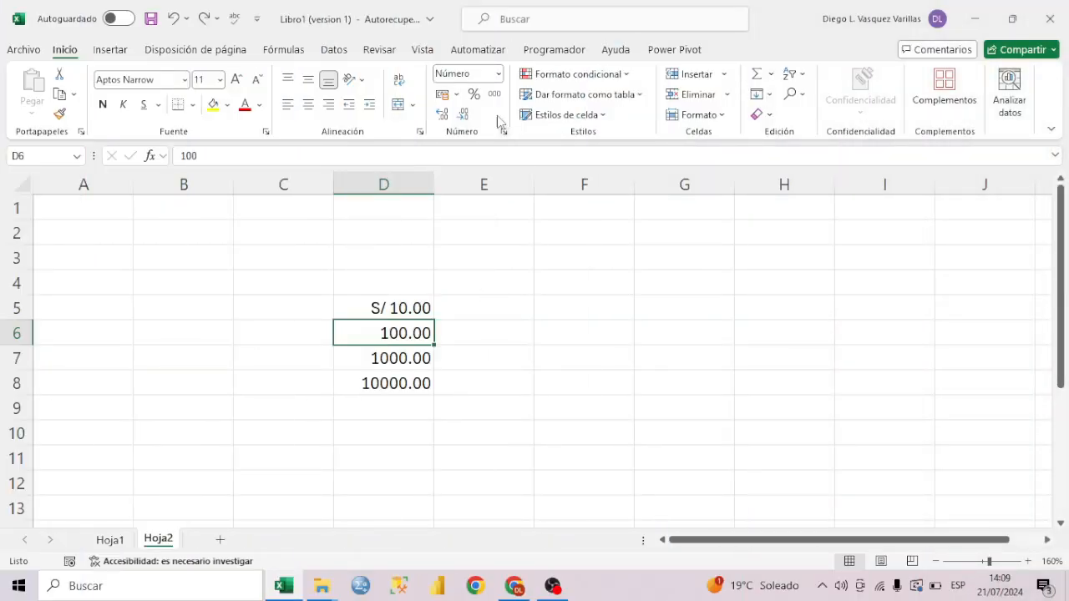
# Apply the Contabilidad format to the value 100 in D6 and compare it with the Moneda format in D5.
pyautogui.click(498, 74)
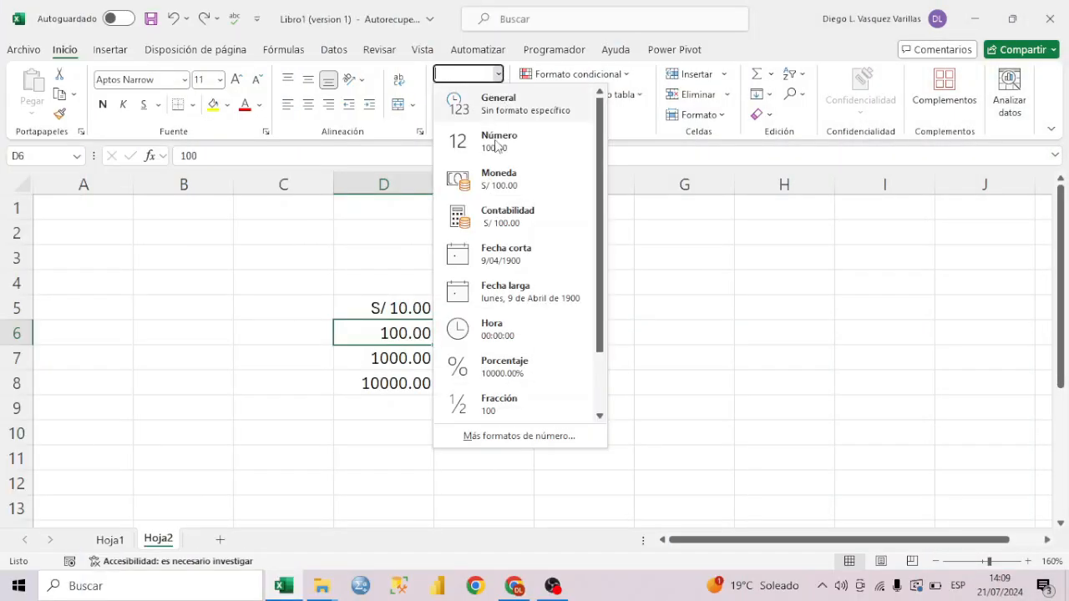
pyautogui.click(508, 217)
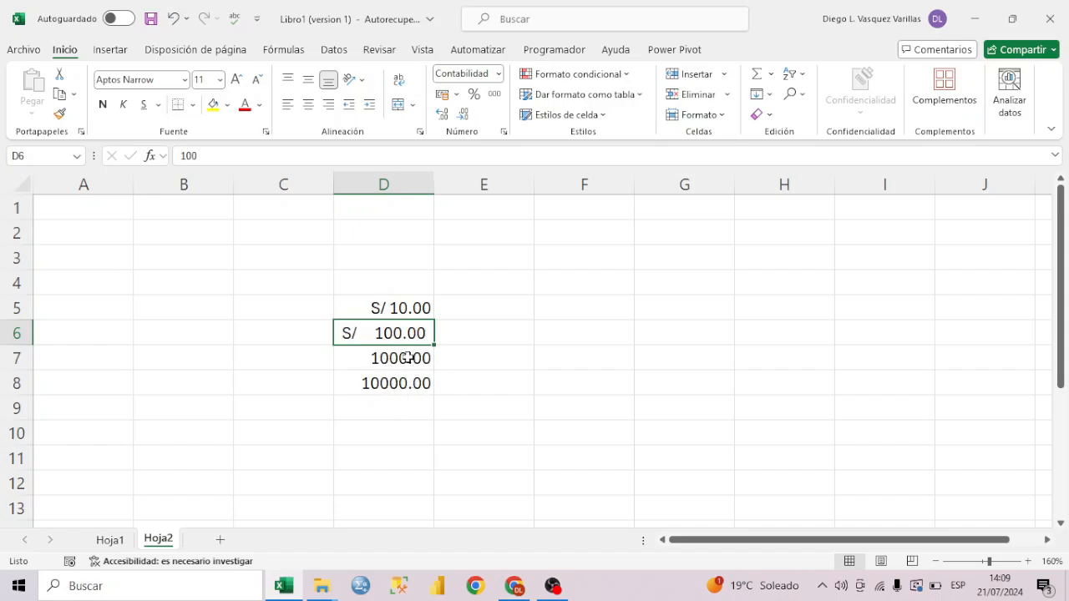
pyautogui.click(390, 308)
pyautogui.click(396, 331)
pyautogui.click(397, 306)
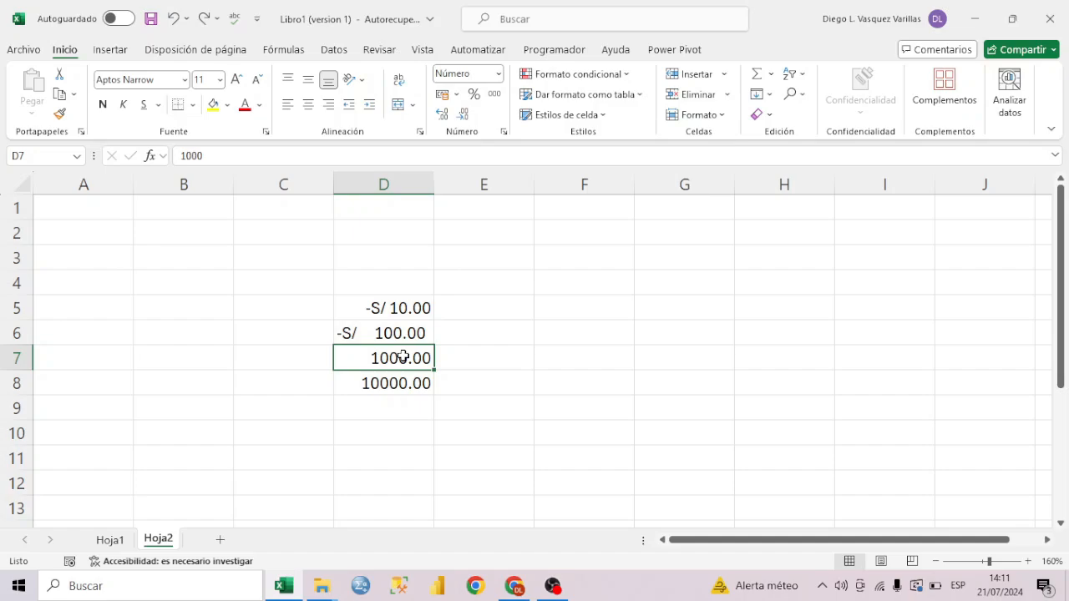
pyautogui.click(498, 73)
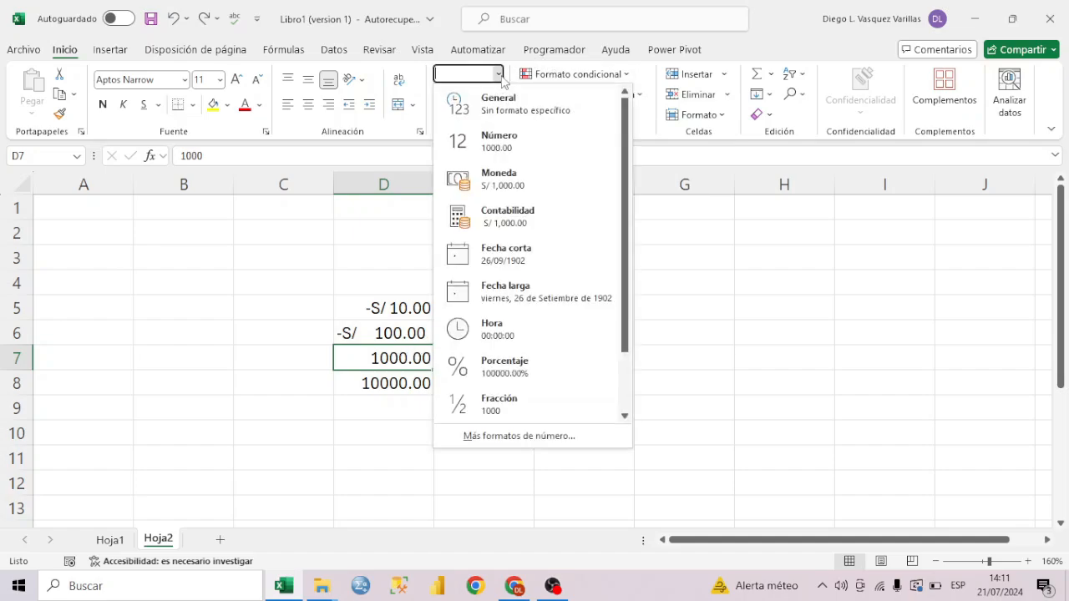
pyautogui.click(338, 357)
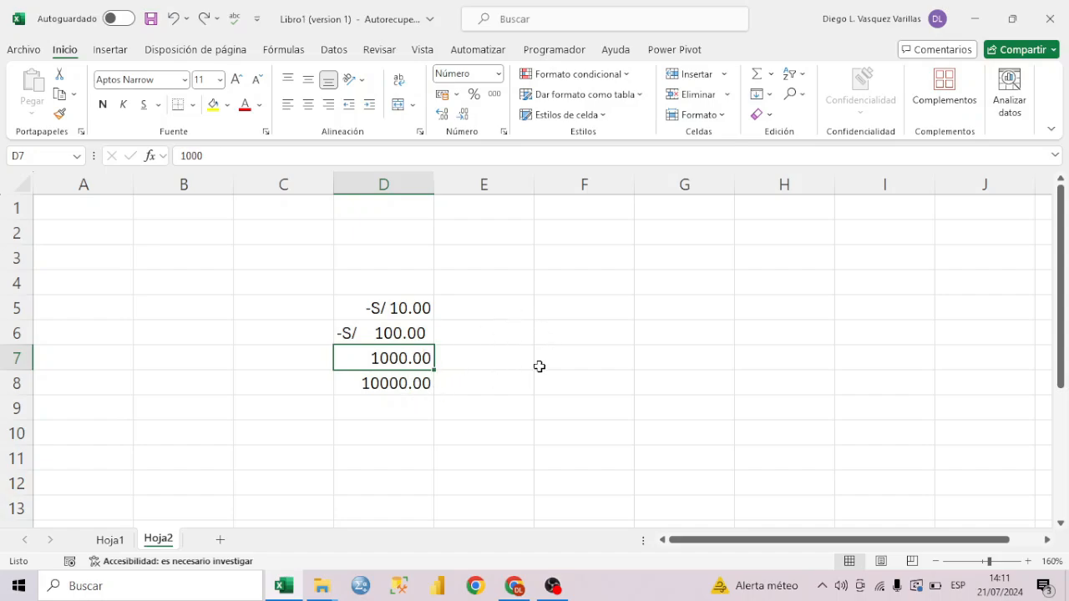
# Enter the number 1 in F4 and the date 01/01/1900 in G4.
pyautogui.click(565, 287)
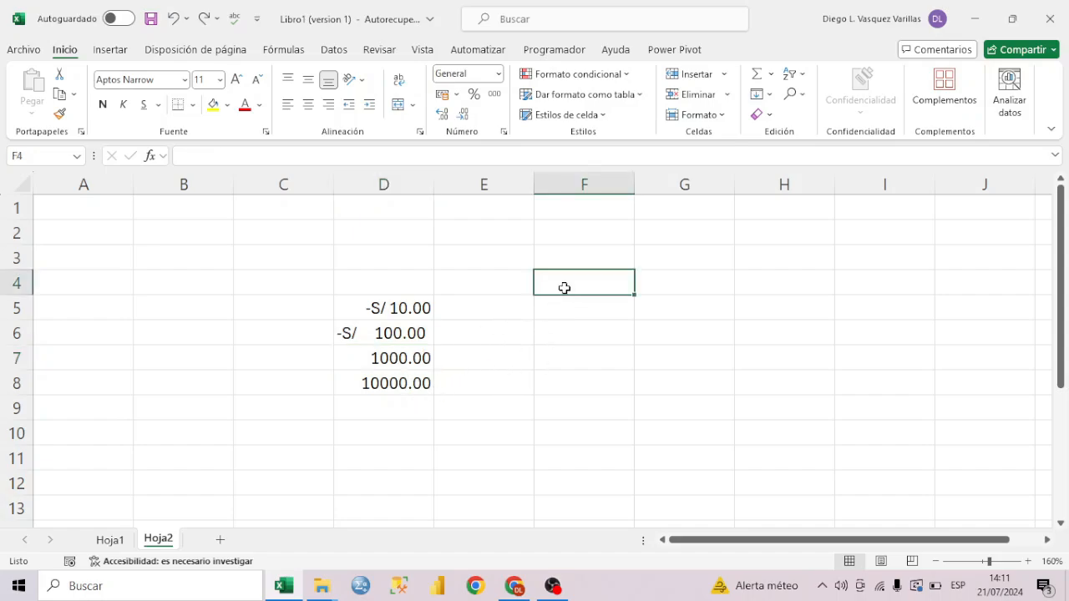
pyautogui.write('1')
pyautogui.press('Tab')
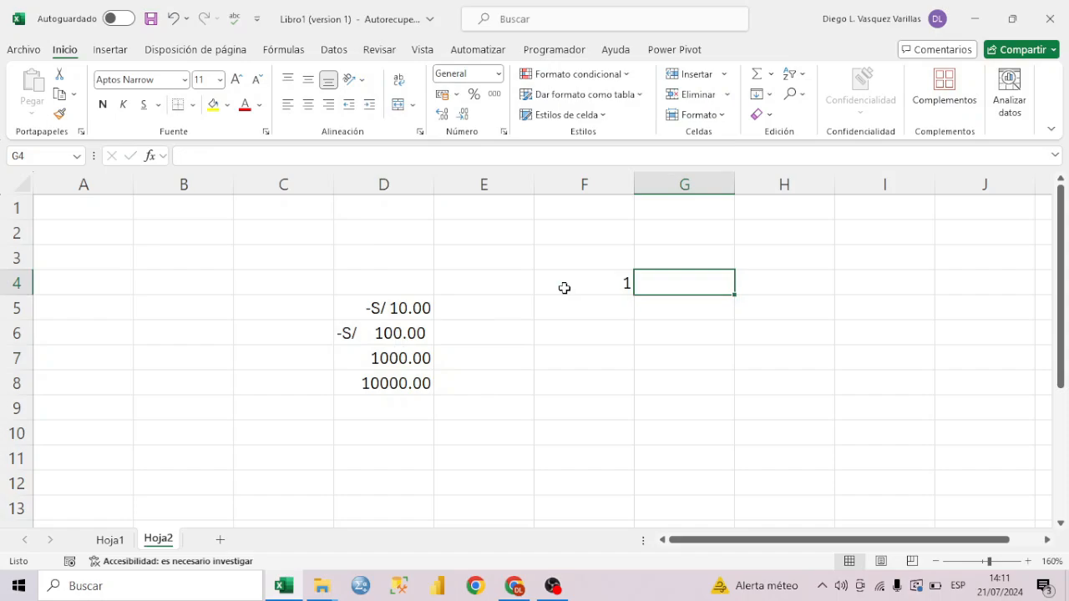
pyautogui.write('01/')
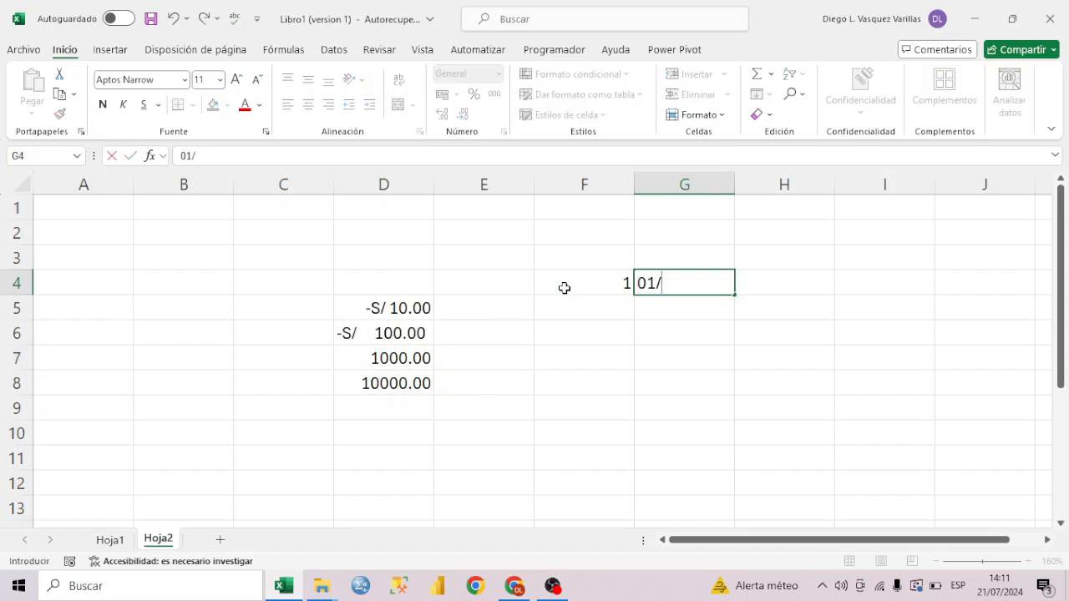
pyautogui.write('01/1900')
pyautogui.press('Return')
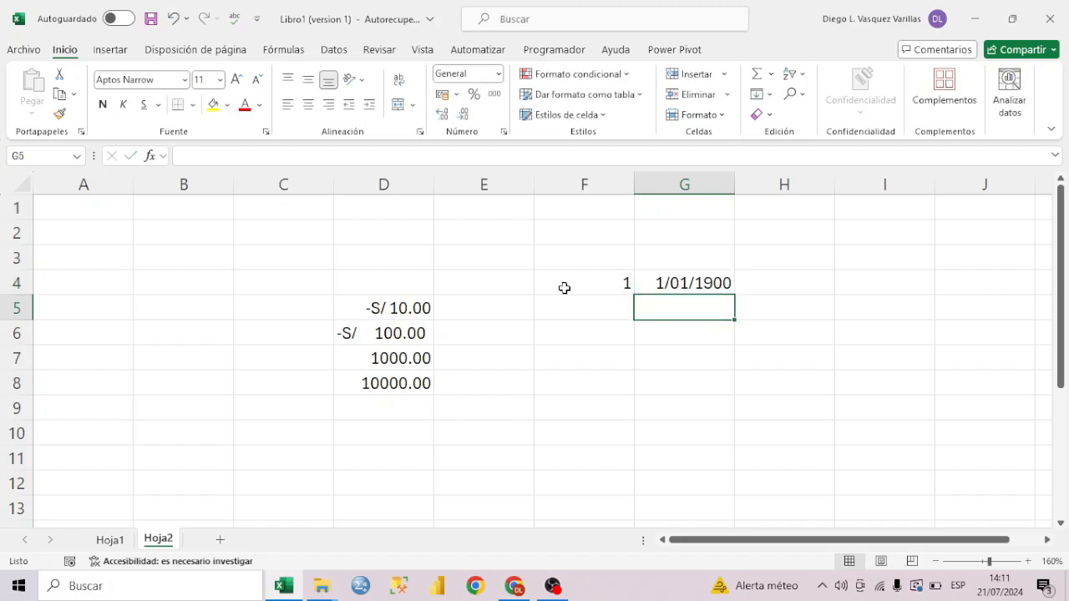
# Apply the Fecha corta format to the number 1 in F4 and compare it with the date in G4.
pyautogui.click(564, 287)
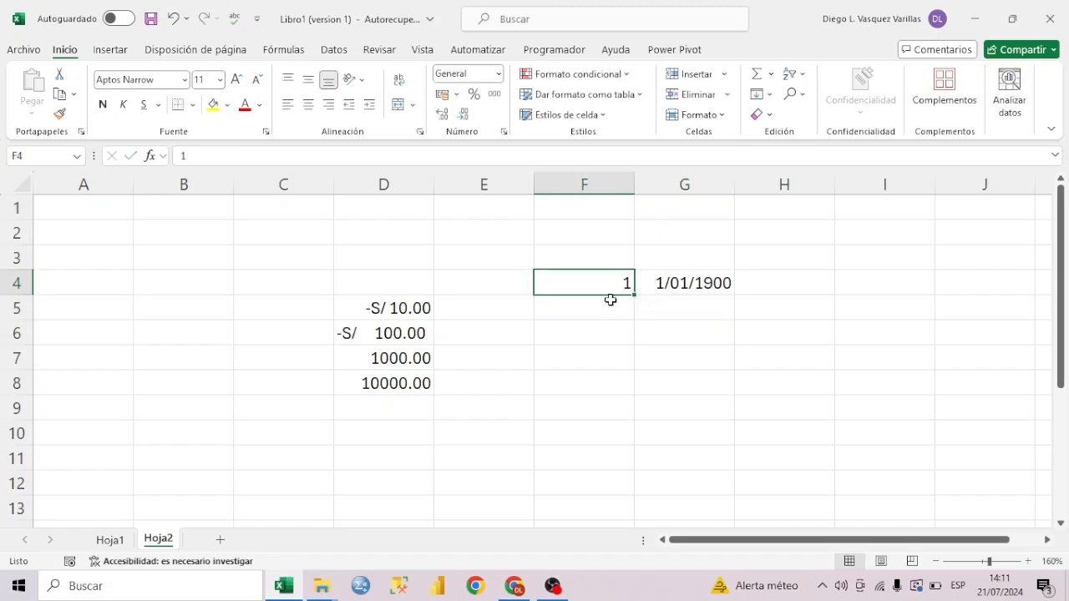
pyautogui.click(499, 74)
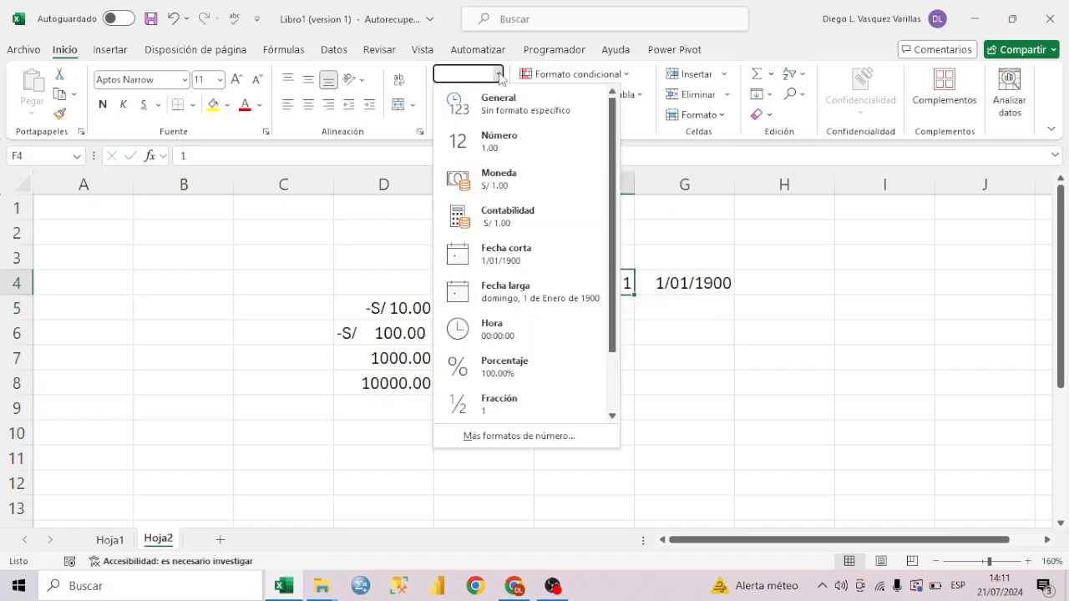
pyautogui.click(519, 263)
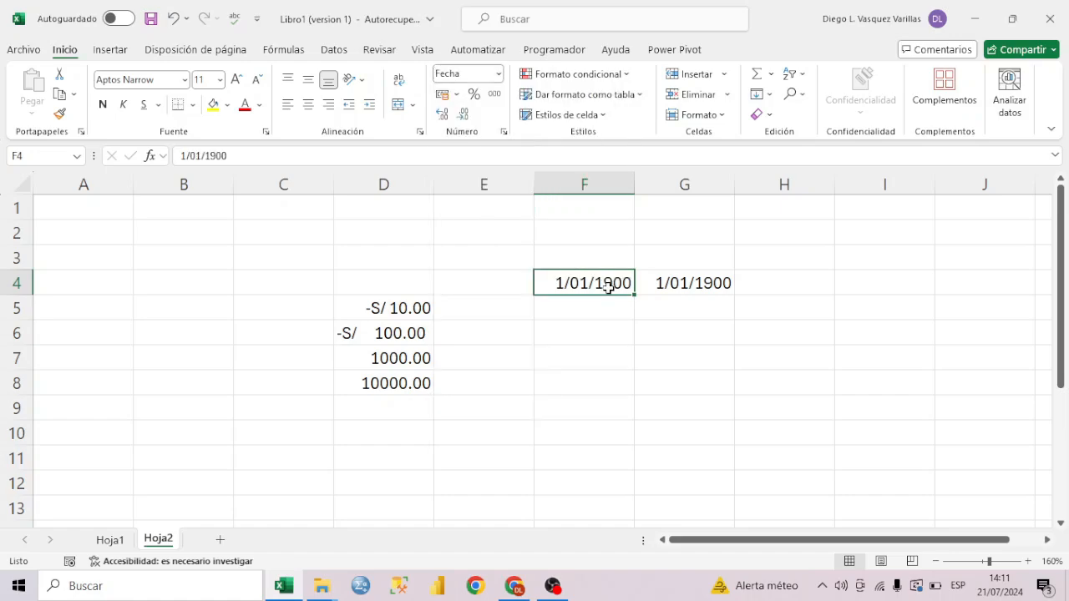
pyautogui.click(701, 286)
pyautogui.click(596, 283)
pyautogui.click(677, 279)
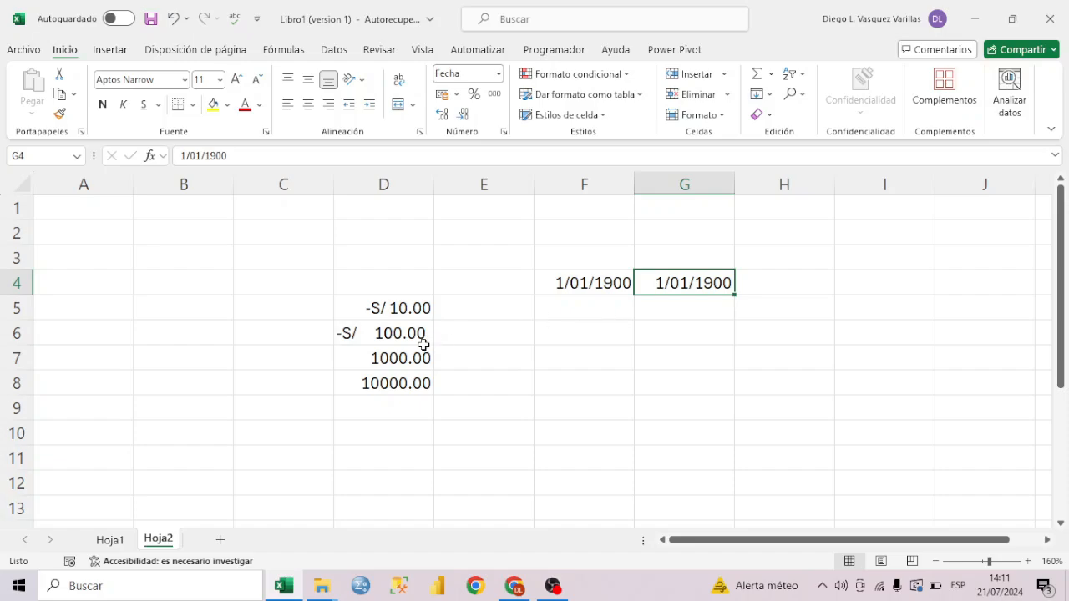
# Apply the Fecha corta format to the value 1000 in D7.
pyautogui.click(405, 363)
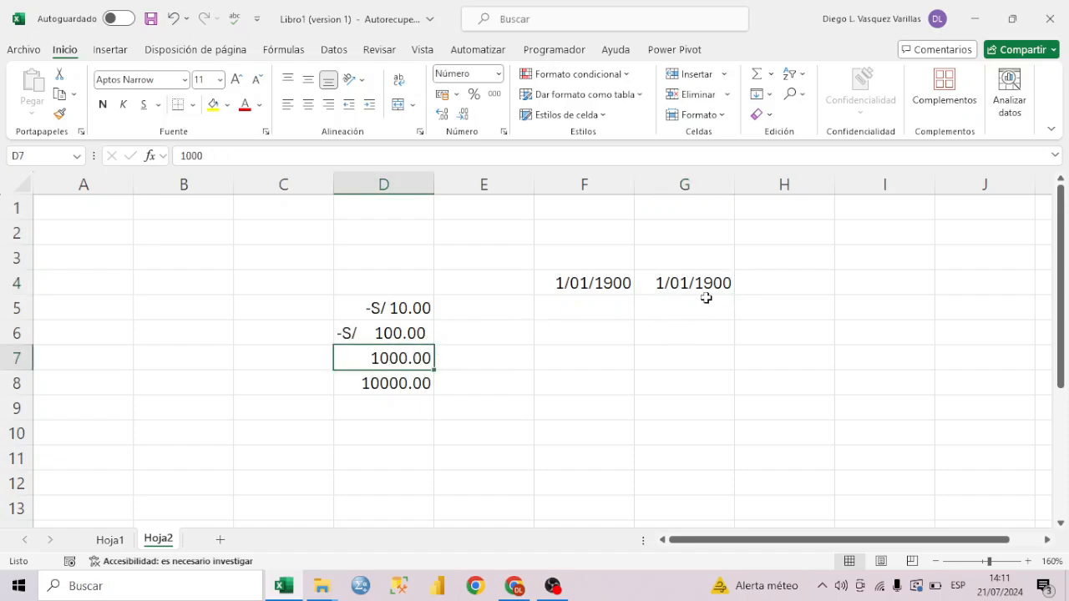
pyautogui.click(498, 73)
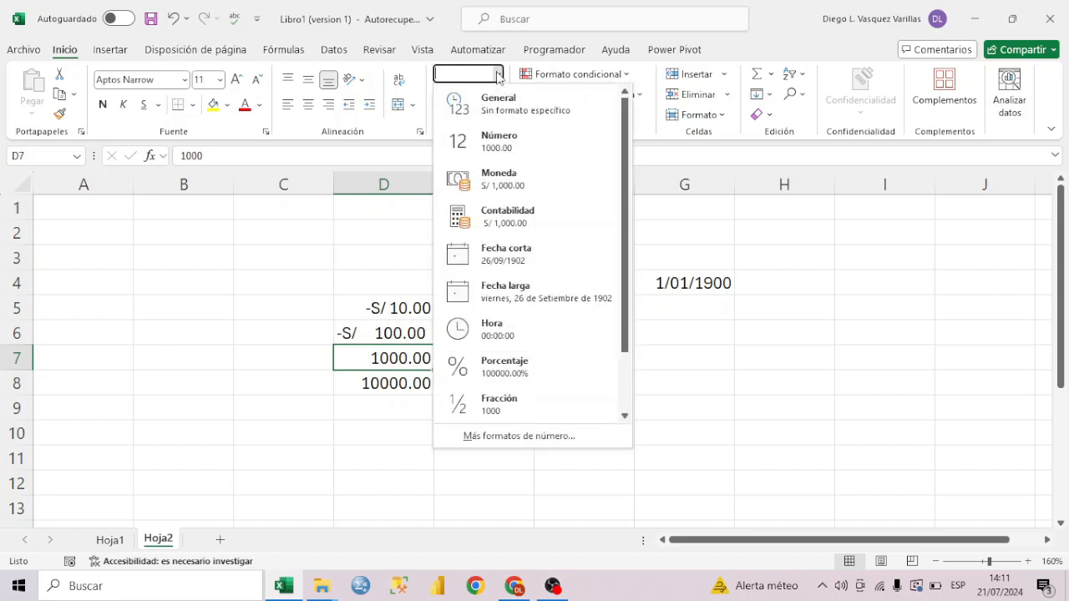
pyautogui.click(538, 268)
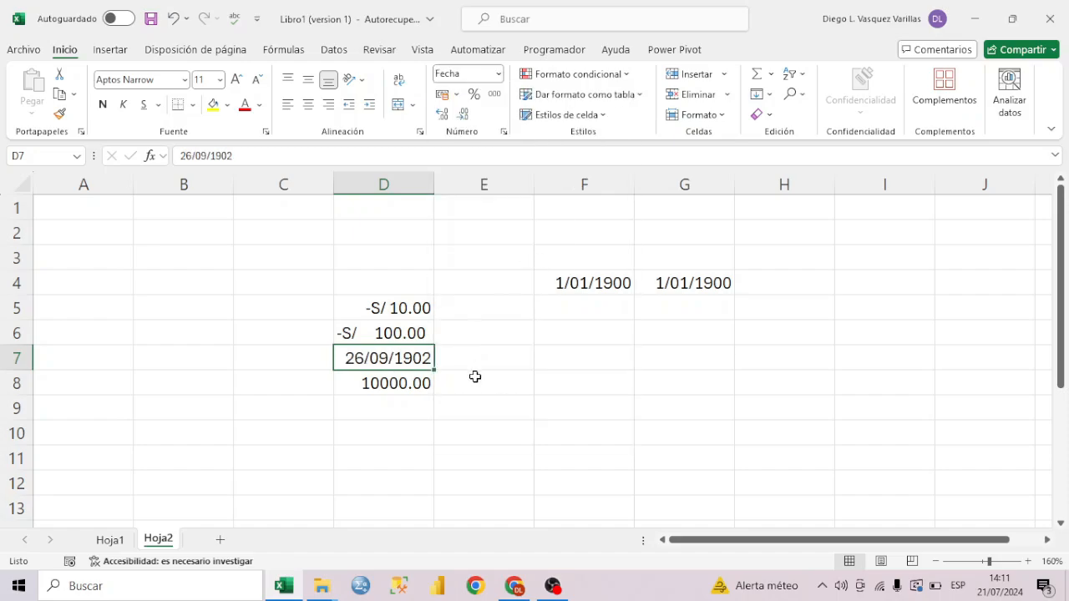
# Apply the Fecha larga format to D7 and widen column D to fit the long date.
pyautogui.moveTo(434, 184); pyautogui.dragTo(502, 185)
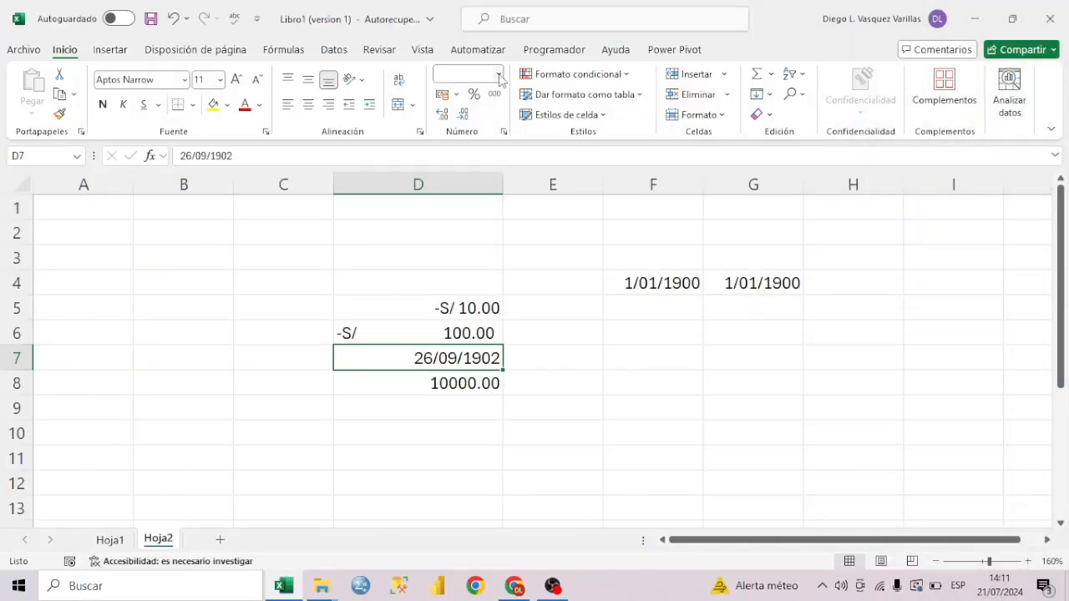
pyautogui.click(499, 74)
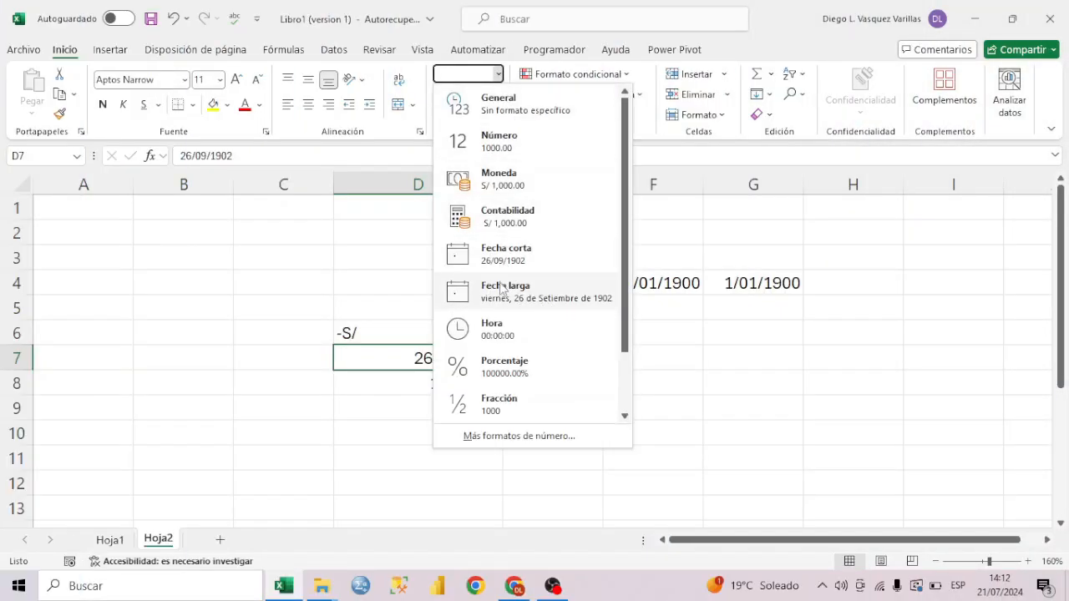
pyautogui.click(553, 298)
pyautogui.moveTo(502, 184); pyautogui.dragTo(674, 185)
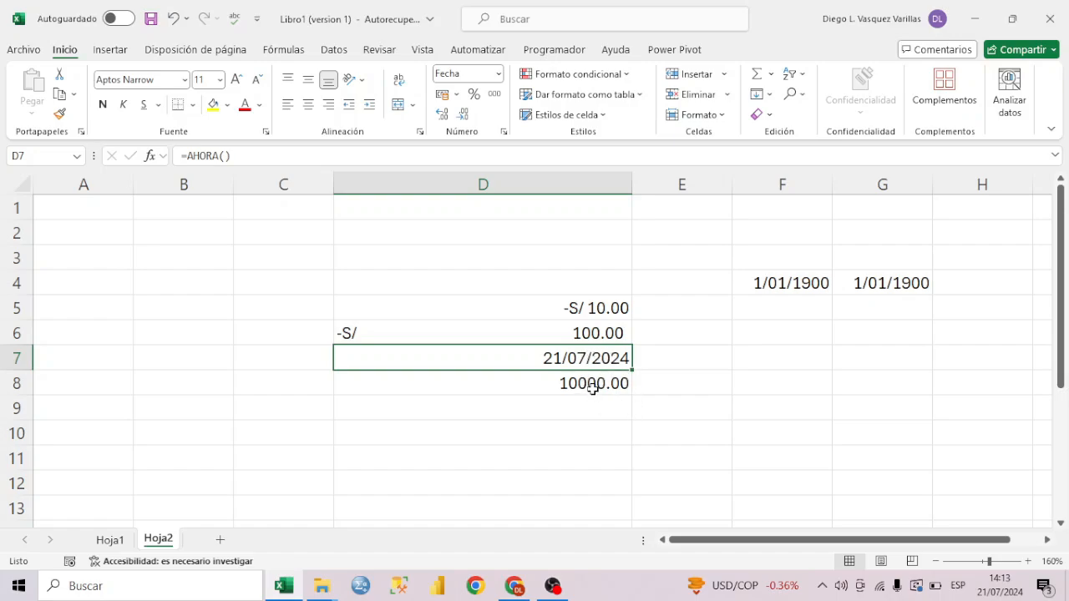
# Apply the Hora format to the =AHORA() result in D7.
pyautogui.click(499, 74)
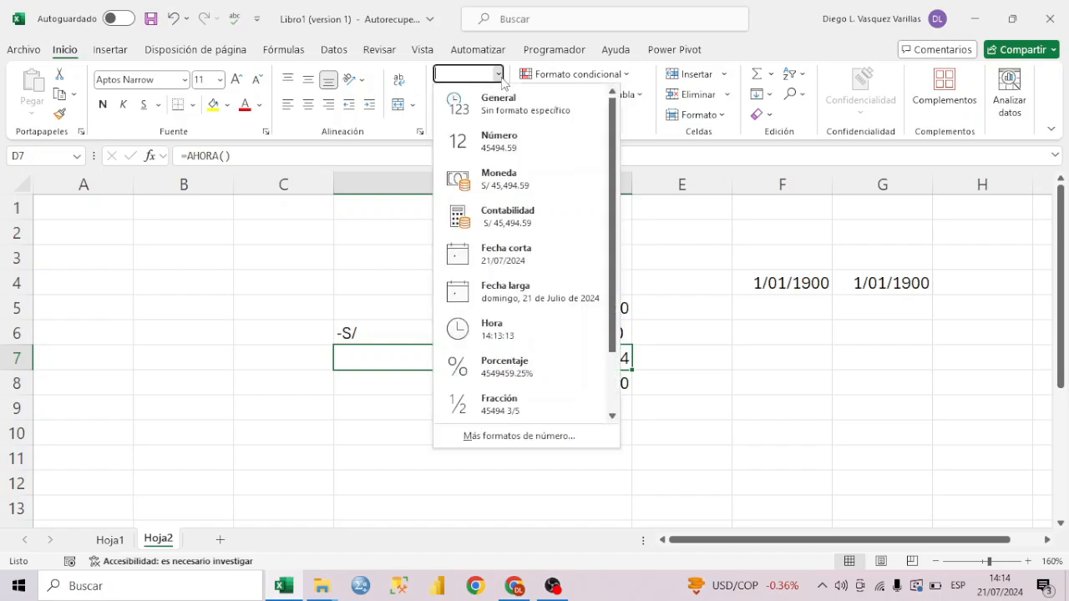
pyautogui.click(710, 417)
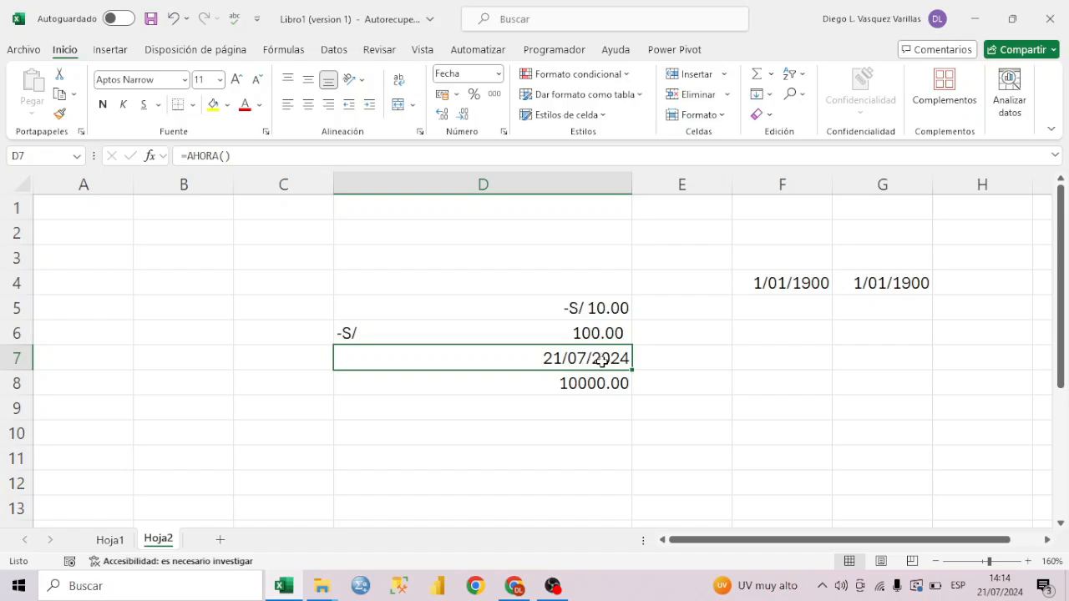
pyautogui.click(499, 75)
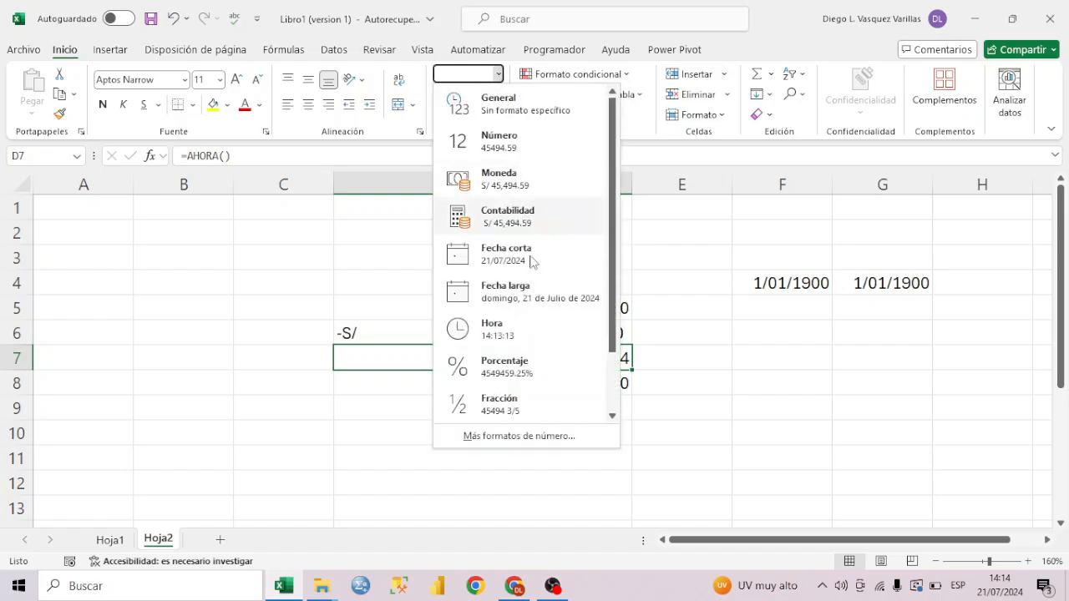
pyautogui.click(541, 329)
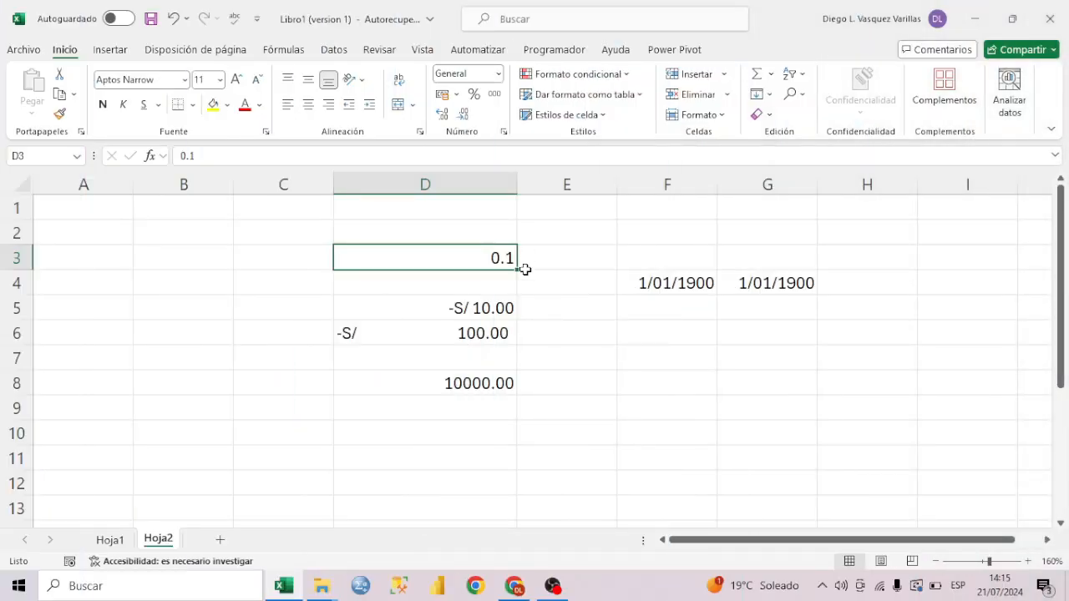
# Review the number format previews for the value 0.1 in D3 and apply the Porcentaje format.
pyautogui.click(498, 73)
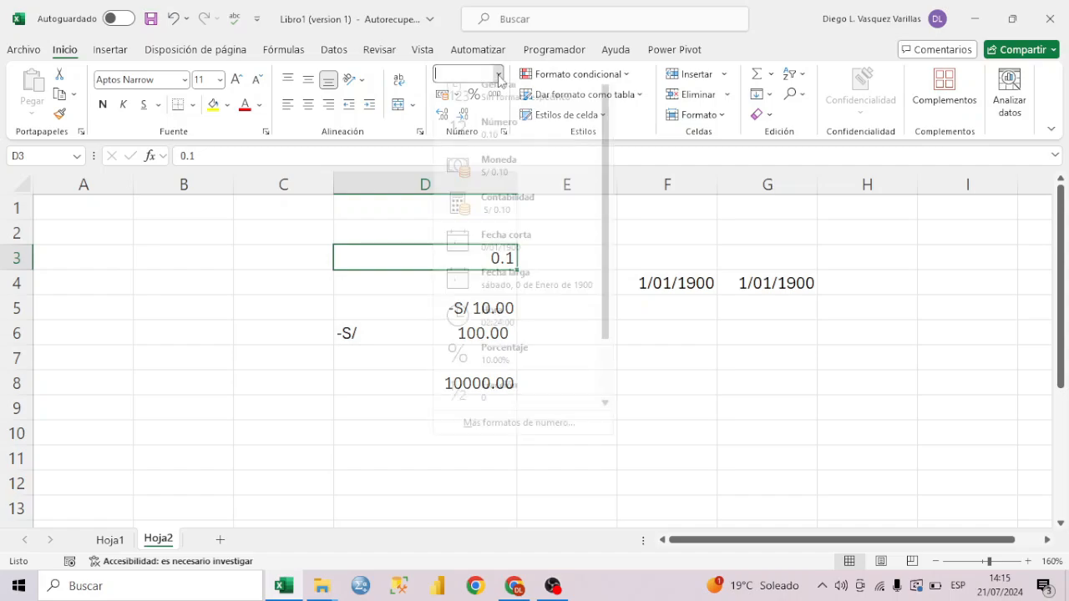
pyautogui.click(683, 339)
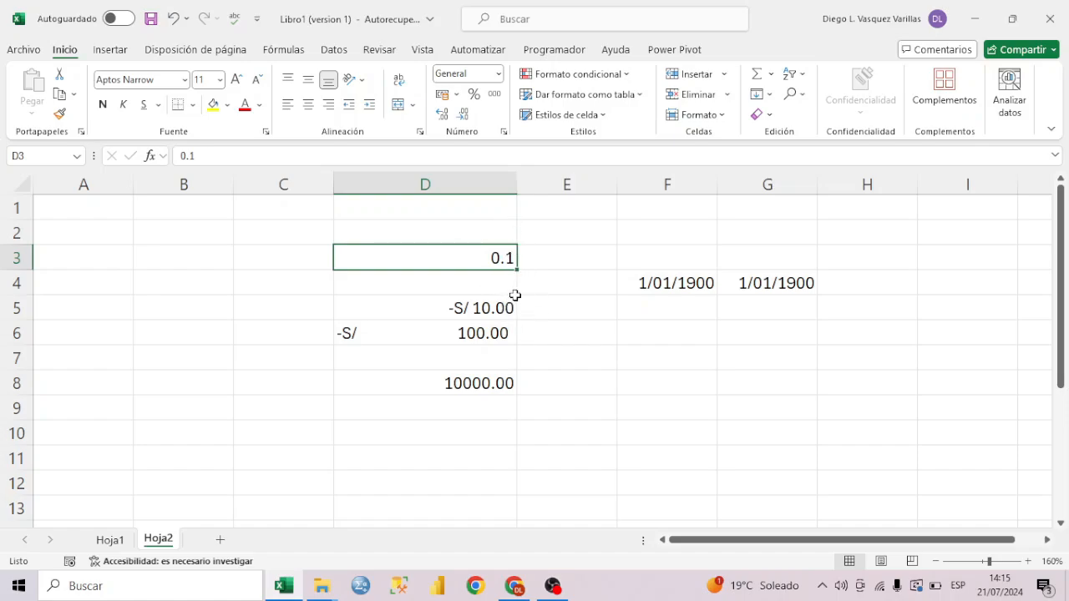
pyautogui.click(497, 74)
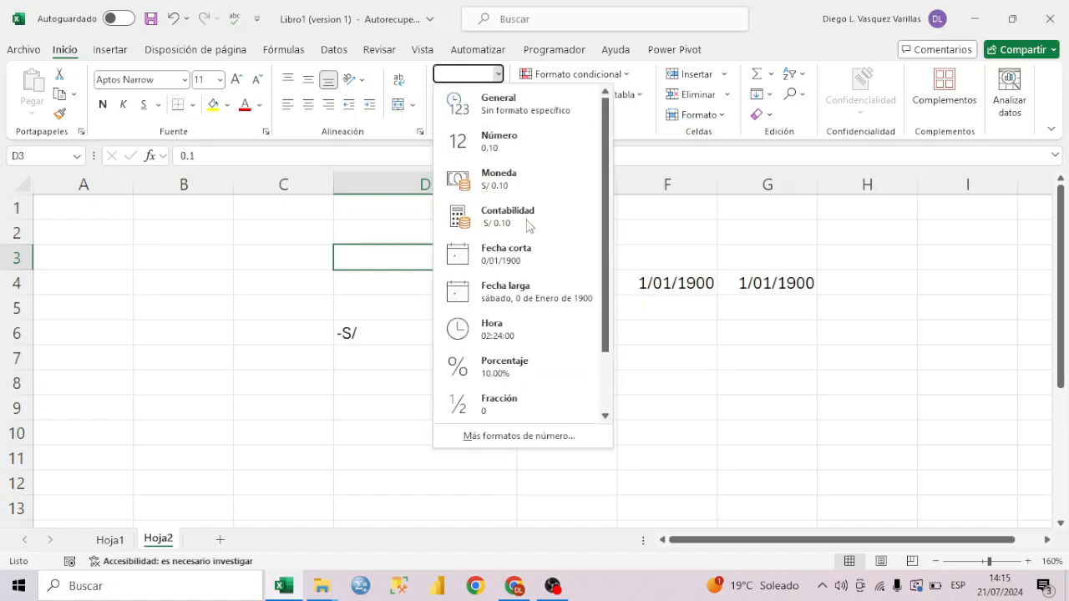
pyautogui.click(386, 254)
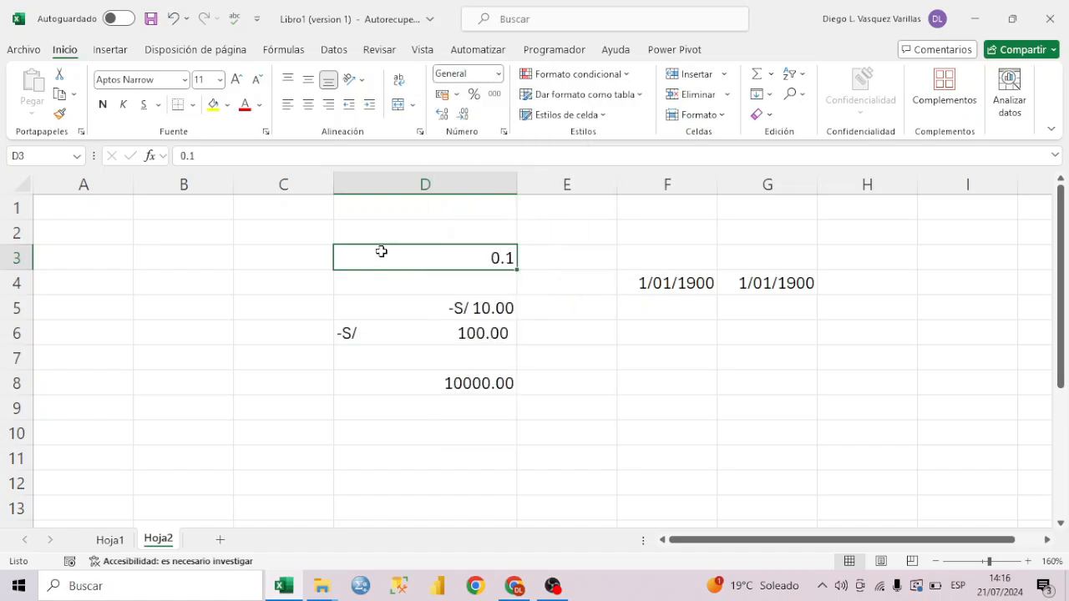
pyautogui.click(499, 73)
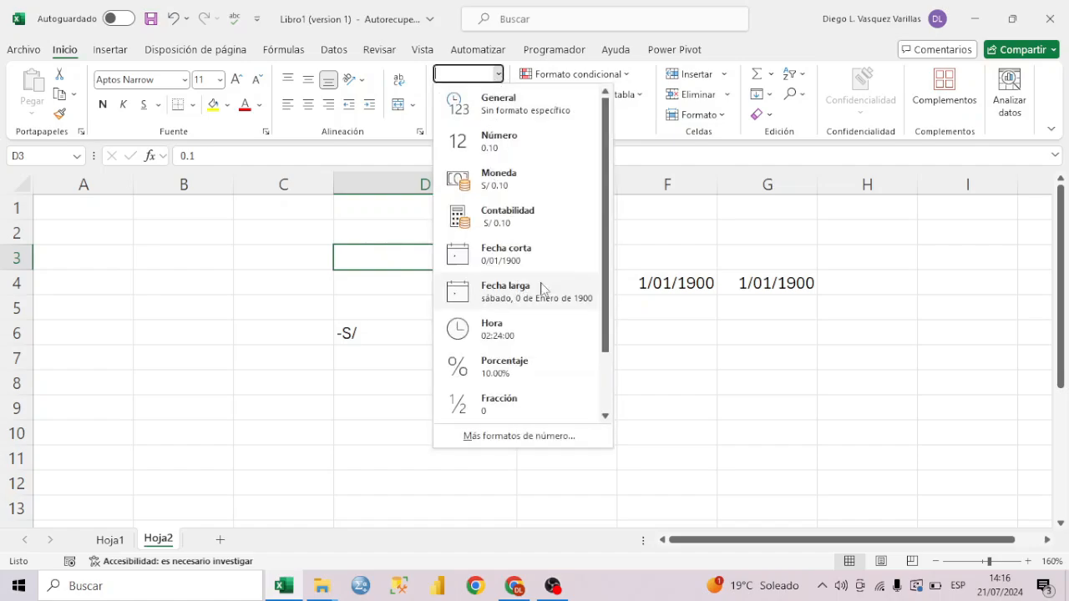
pyautogui.click(535, 367)
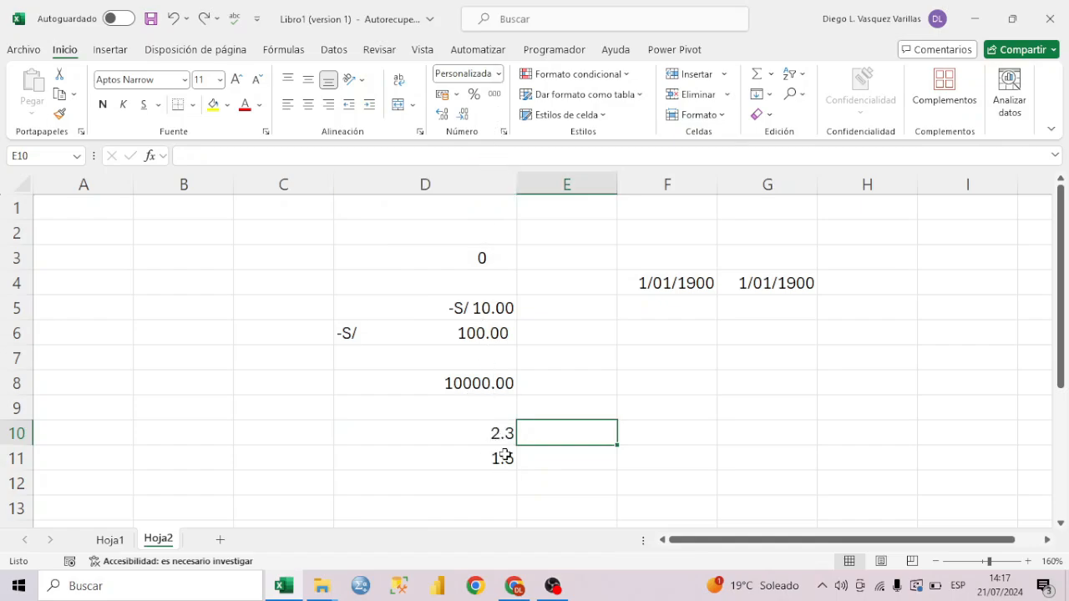
# Apply the Fracción format to the values 2.3 and 1.5 in D10:D11.
pyautogui.moveTo(491, 433); pyautogui.dragTo(478, 455)
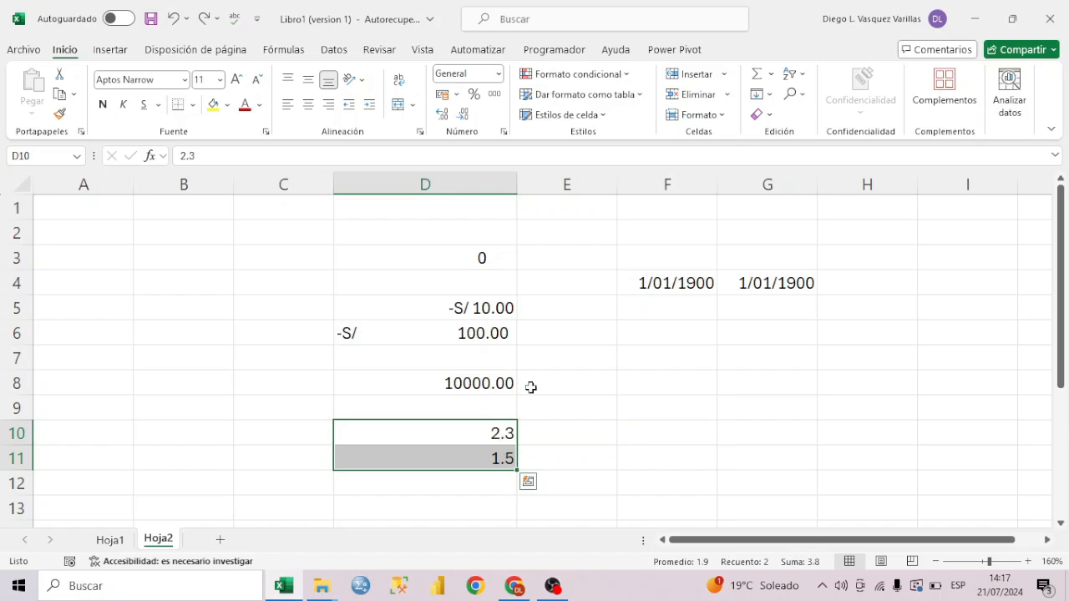
pyautogui.click(500, 75)
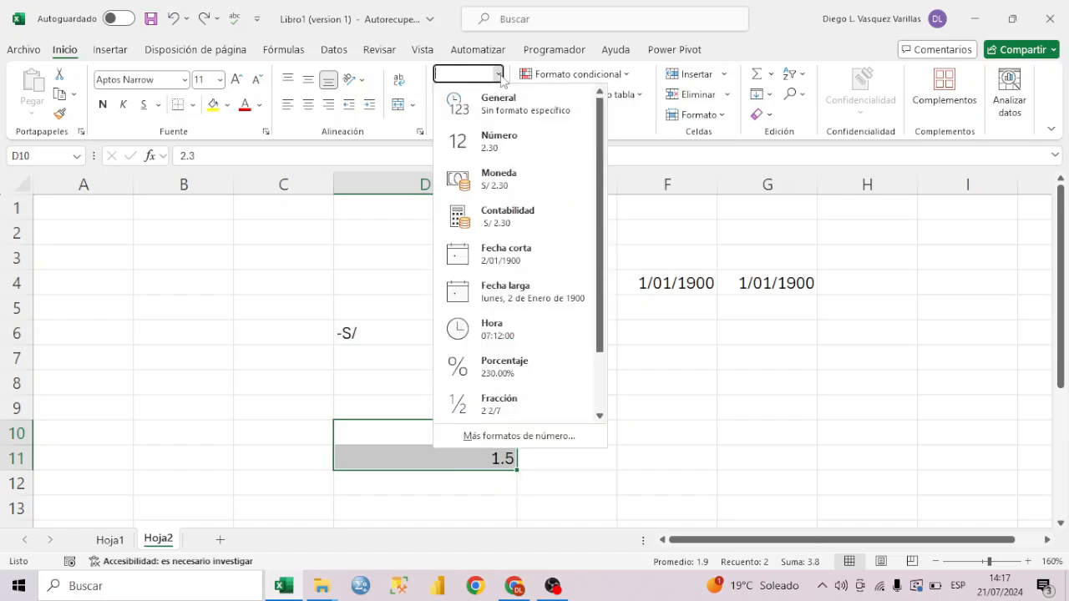
pyautogui.click(537, 403)
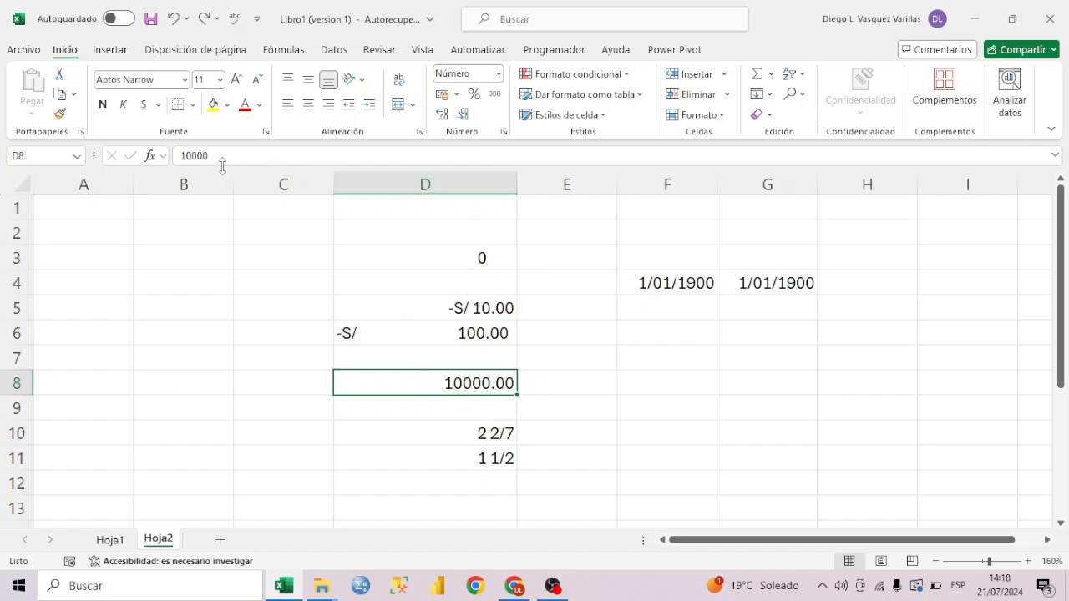
# Apply the Texto format to the value 10000 in D8.
pyautogui.click(192, 157)
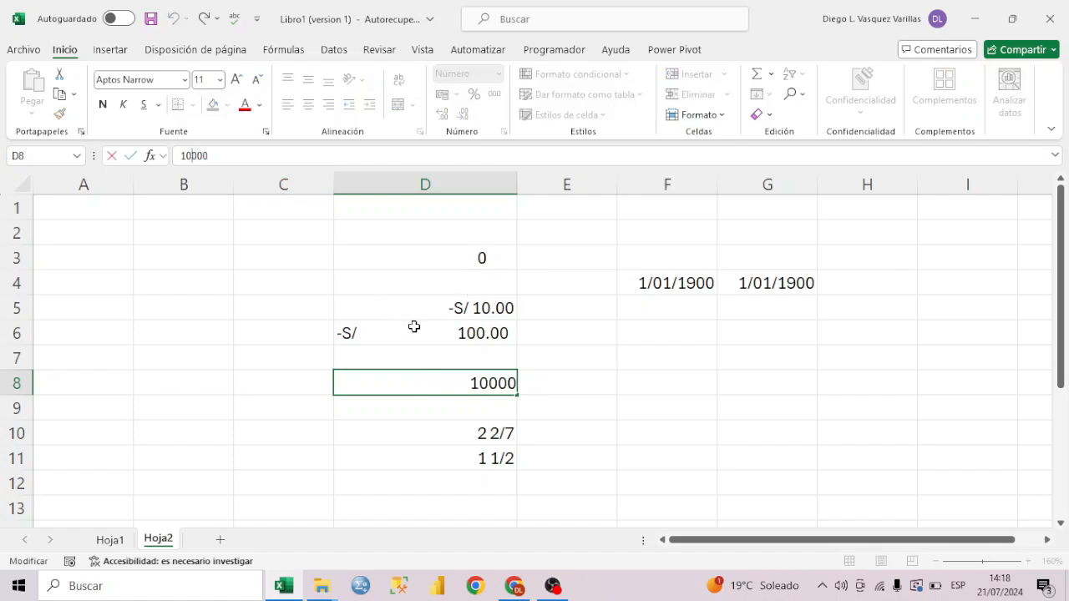
pyautogui.press('Escape')
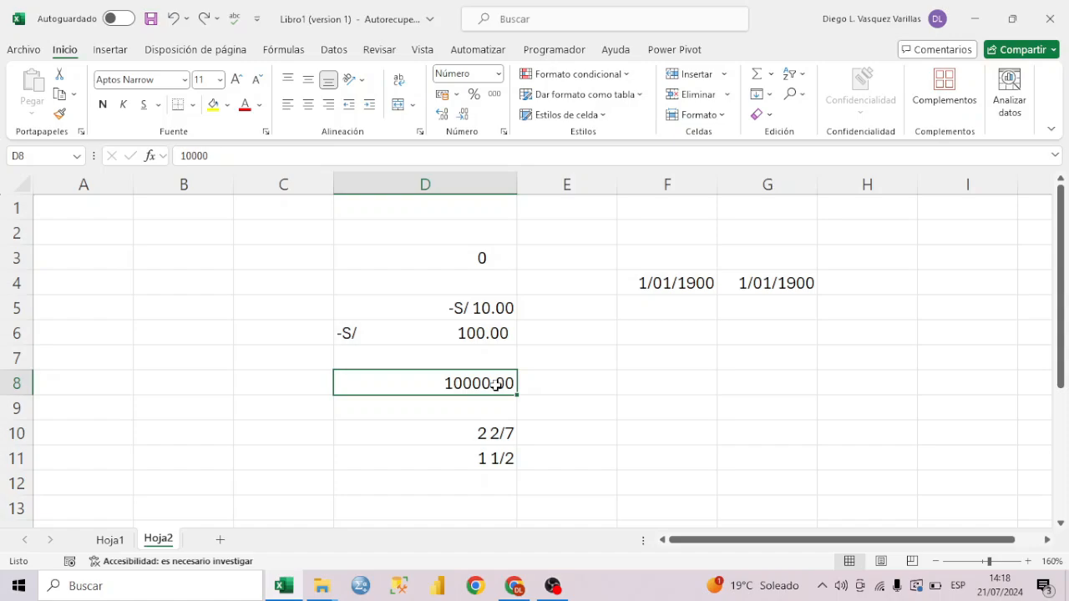
pyautogui.click(499, 75)
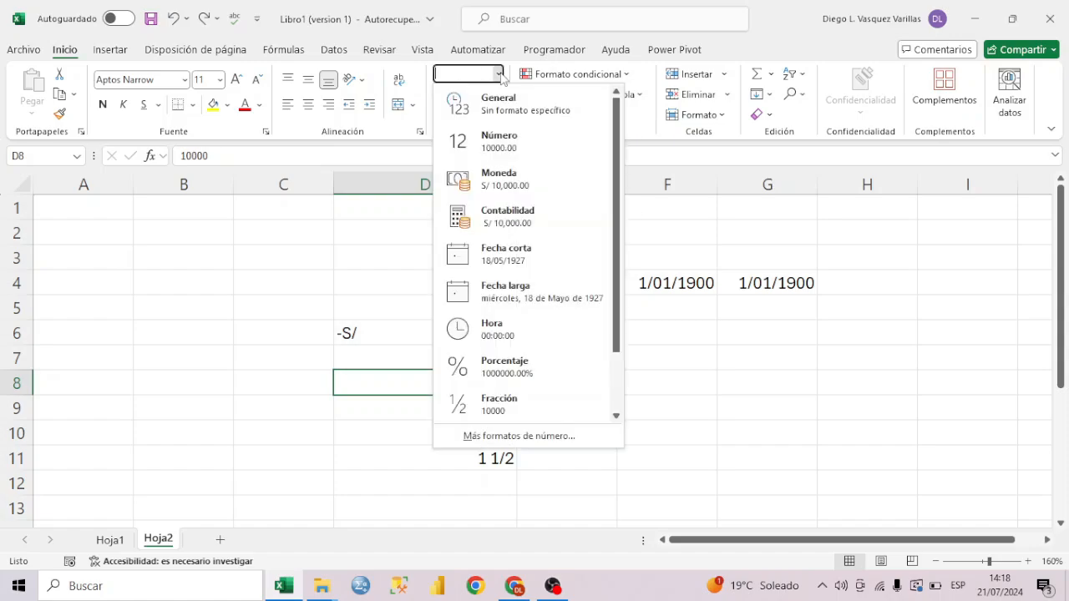
pyautogui.moveTo(615, 299); pyautogui.dragTo(563, 382)
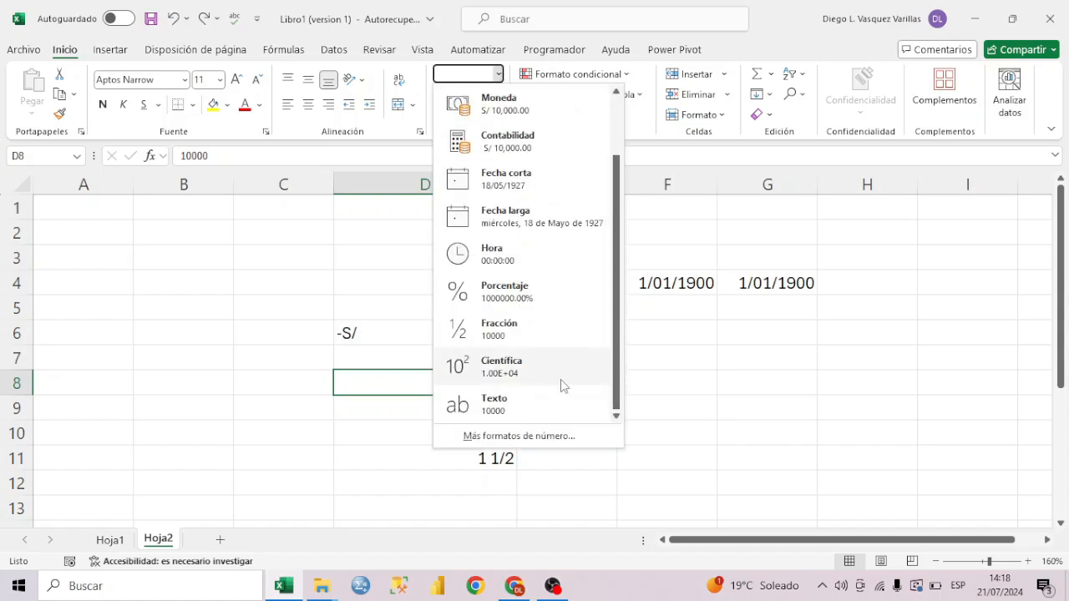
pyautogui.click(515, 407)
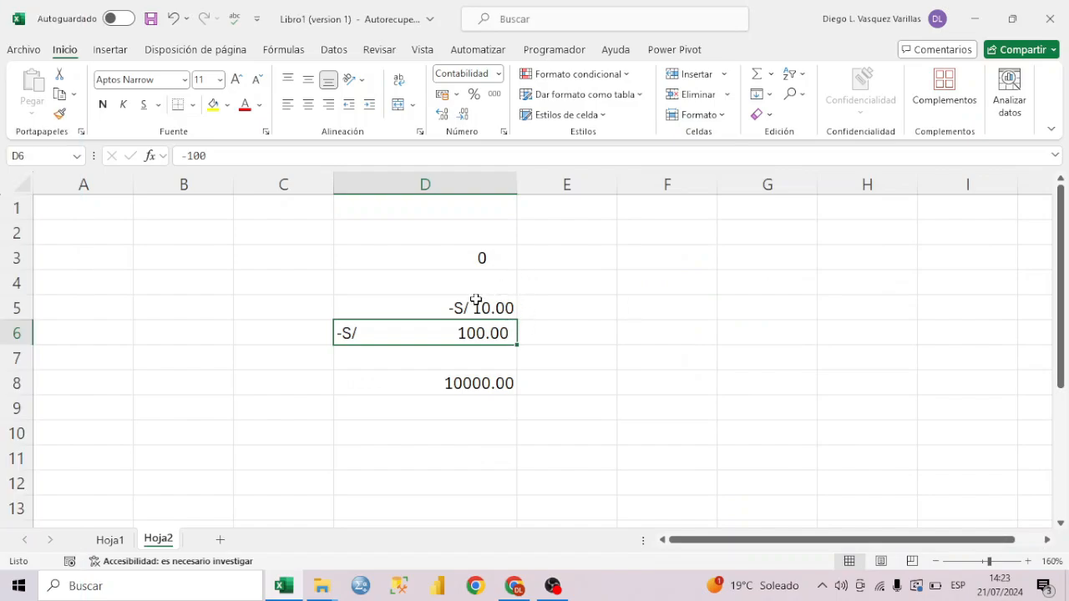
# Examine the General, Número, Moneda, Contabilidad, Hora and Porcentaje categories in the cell format settings for D6.
pyautogui.click(498, 76)
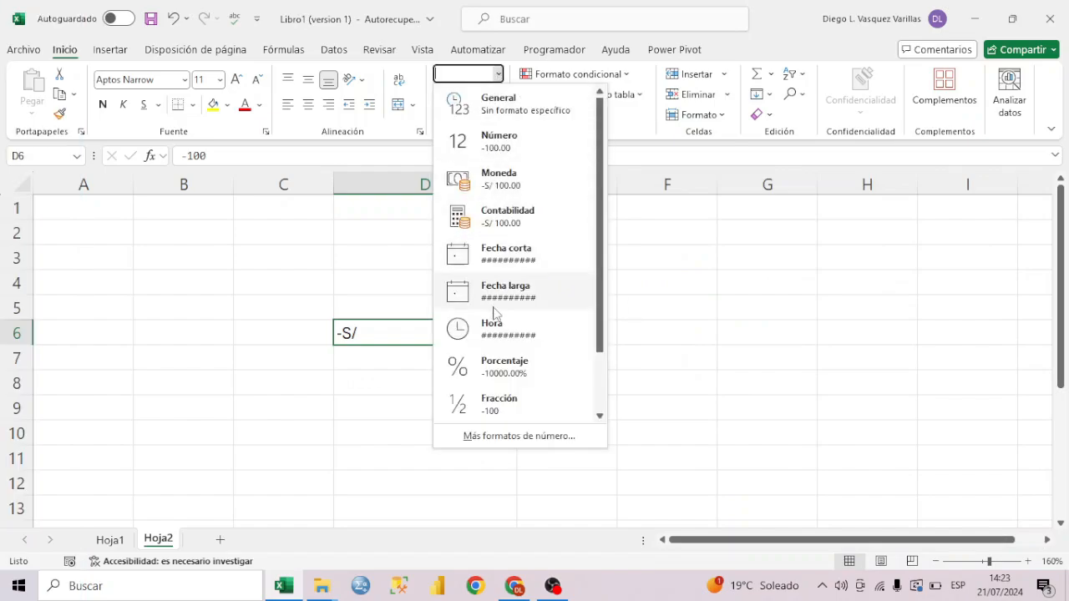
pyautogui.click(525, 440)
pyautogui.click(676, 259)
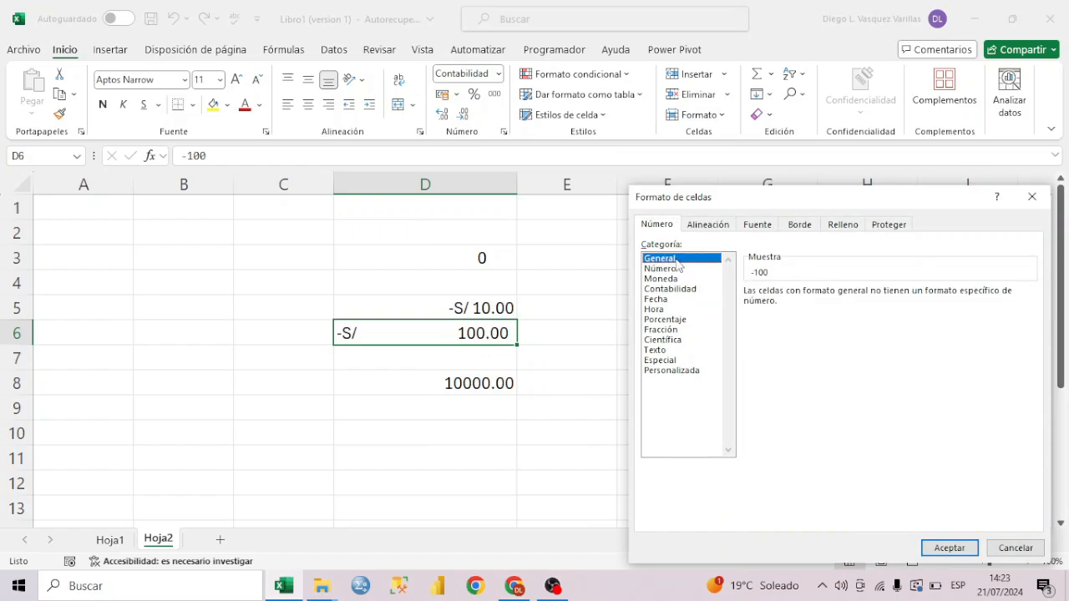
pyautogui.click(677, 269)
pyautogui.click(678, 279)
pyautogui.click(681, 289)
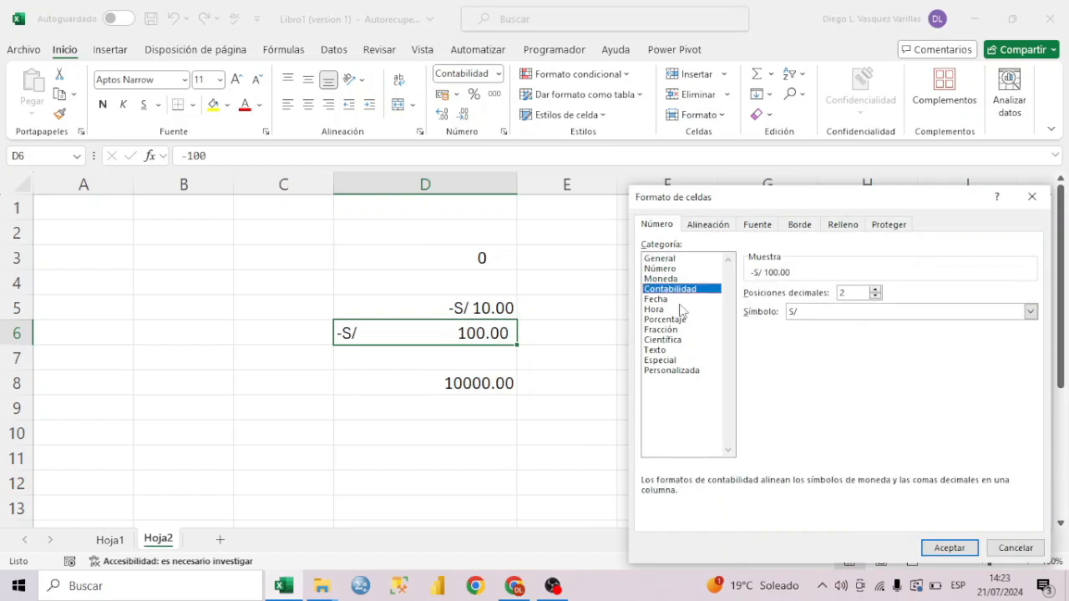
pyautogui.click(680, 309)
pyautogui.click(678, 319)
# Compare the Moneda and Contabilidad format options for D6 and leave the cell format settings without applying any.
pyautogui.click(660, 278)
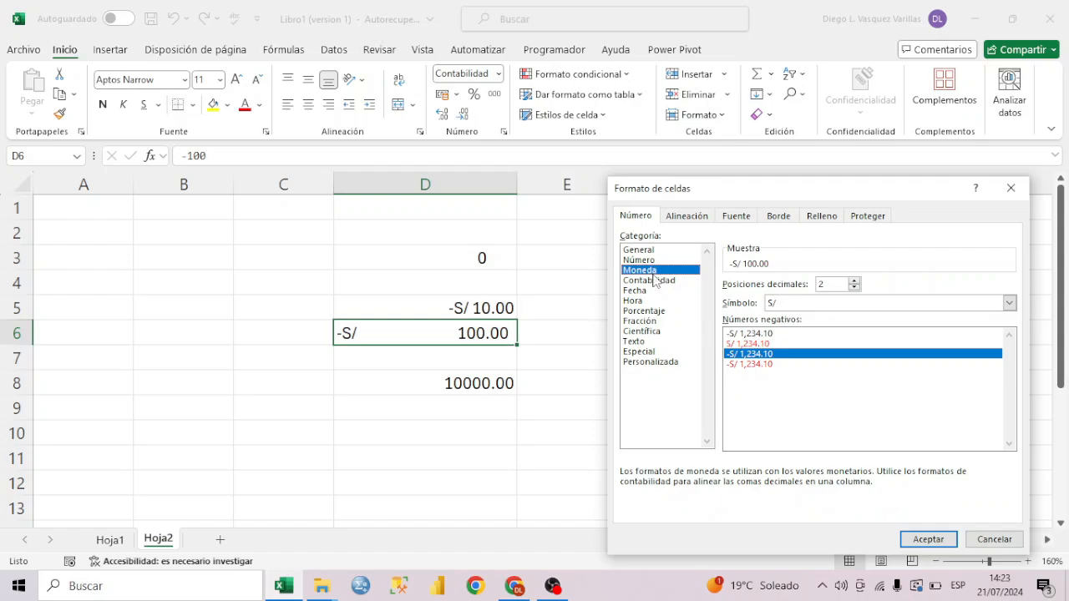
pyautogui.click(654, 281)
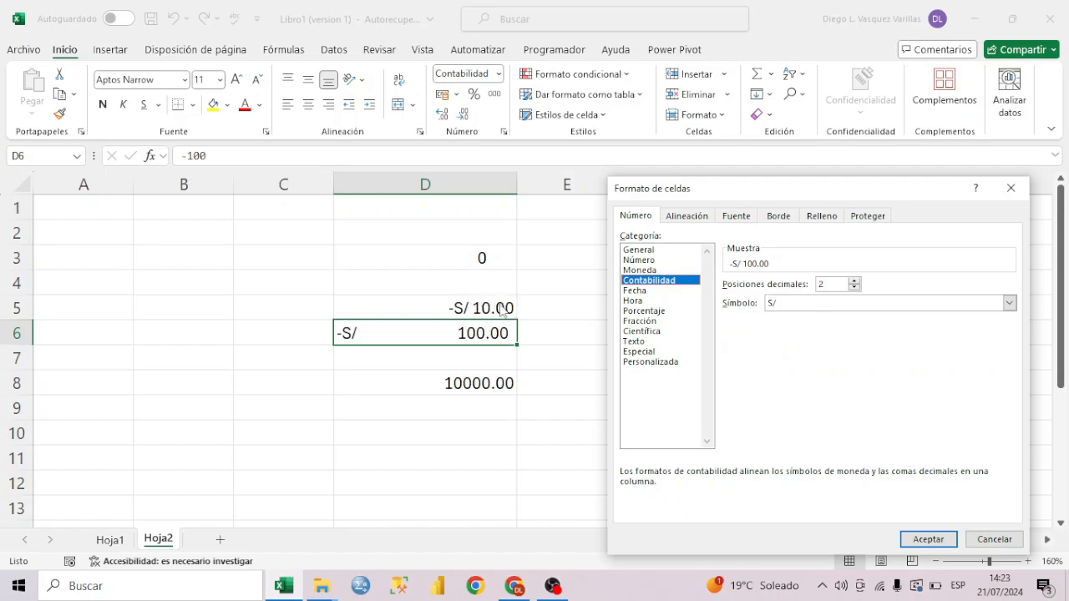
pyautogui.click(644, 270)
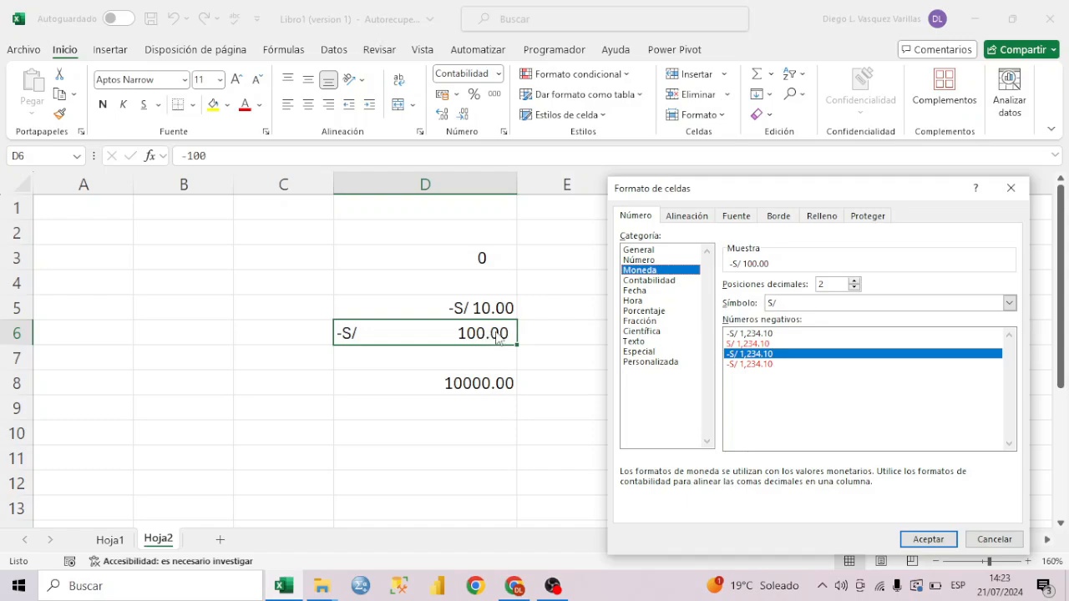
pyautogui.click(649, 280)
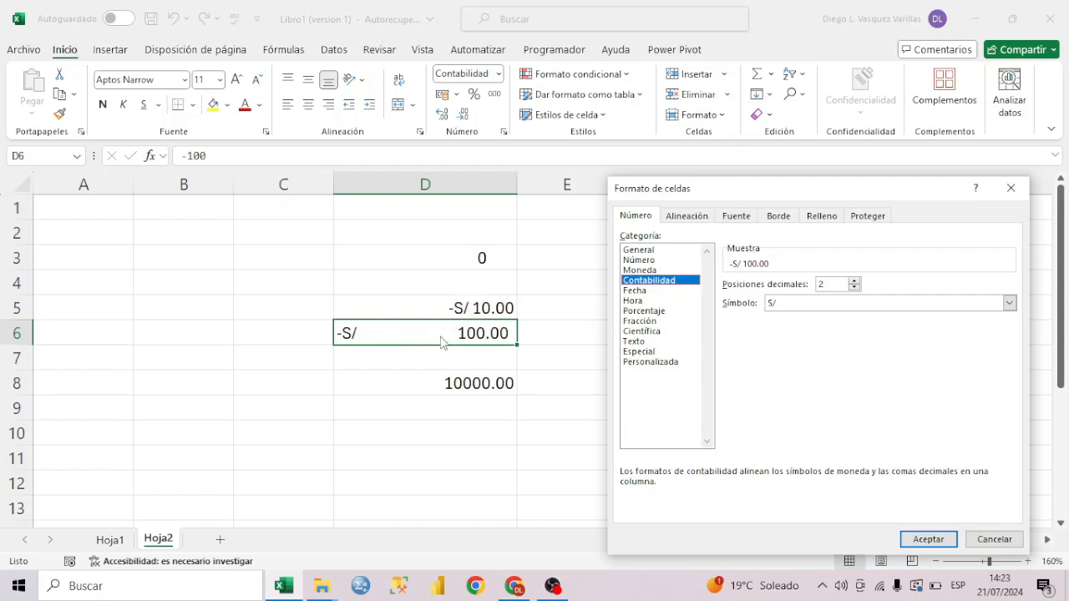
pyautogui.click(641, 271)
pyautogui.click(1011, 188)
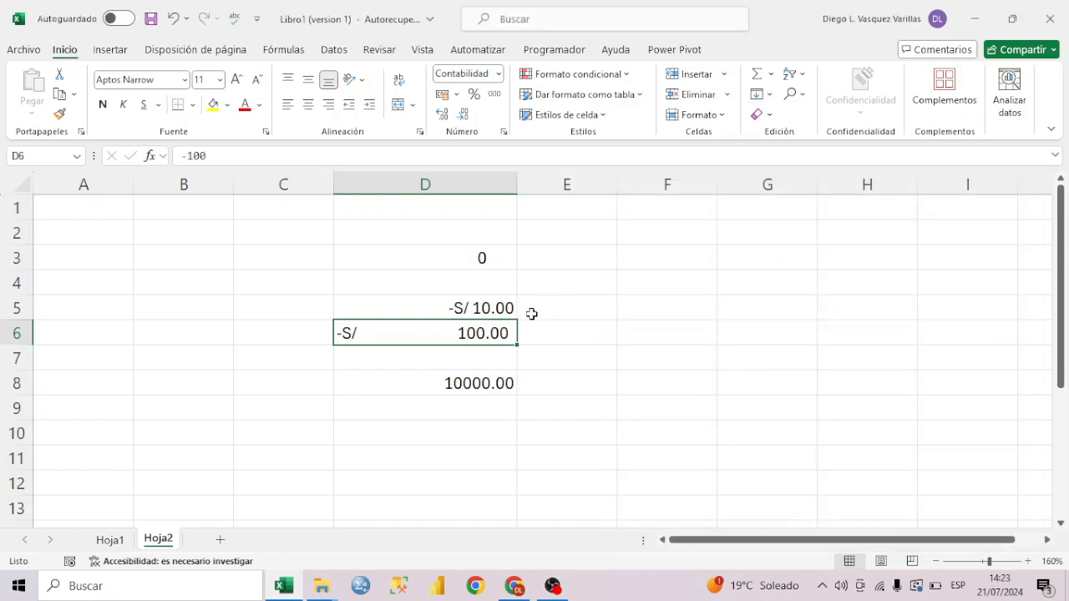
# Format the -10 in D5 as Moneda with negative numbers in red without a minus sign.
pyautogui.click(493, 308)
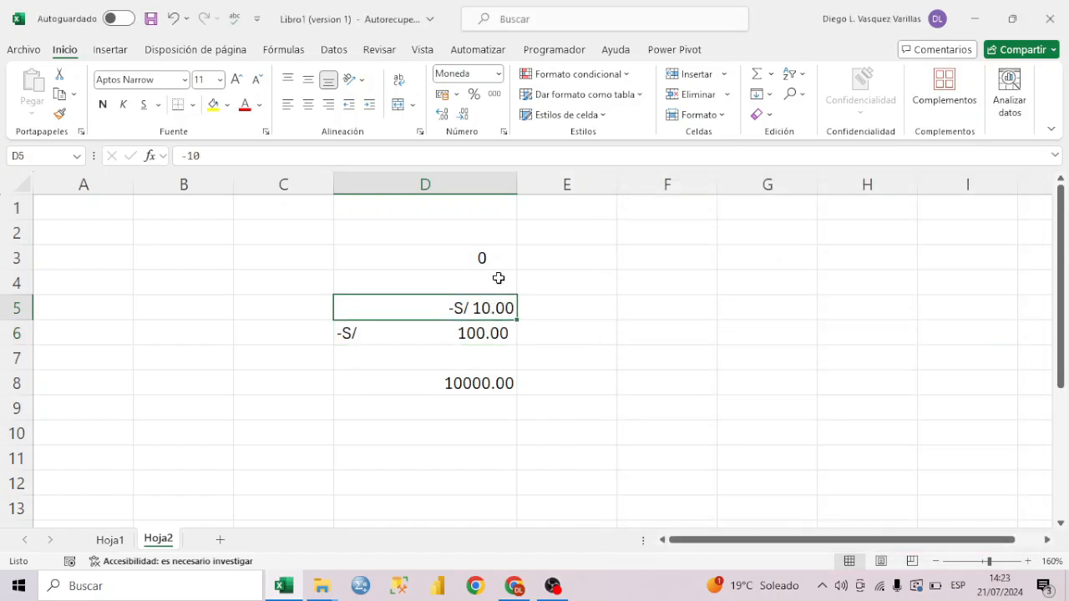
pyautogui.click(496, 77)
pyautogui.click(568, 436)
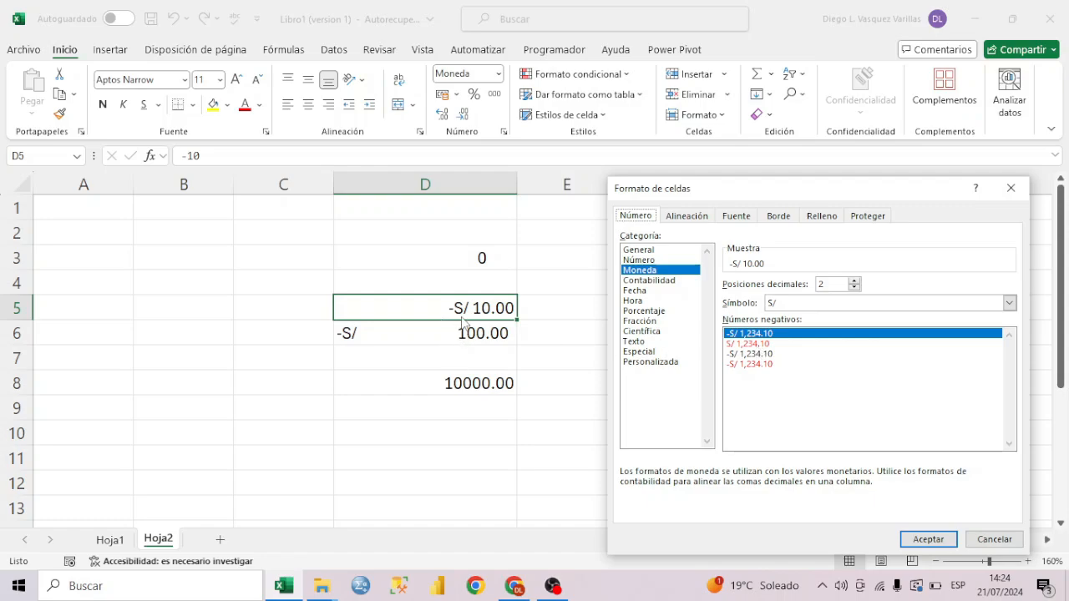
pyautogui.click(752, 344)
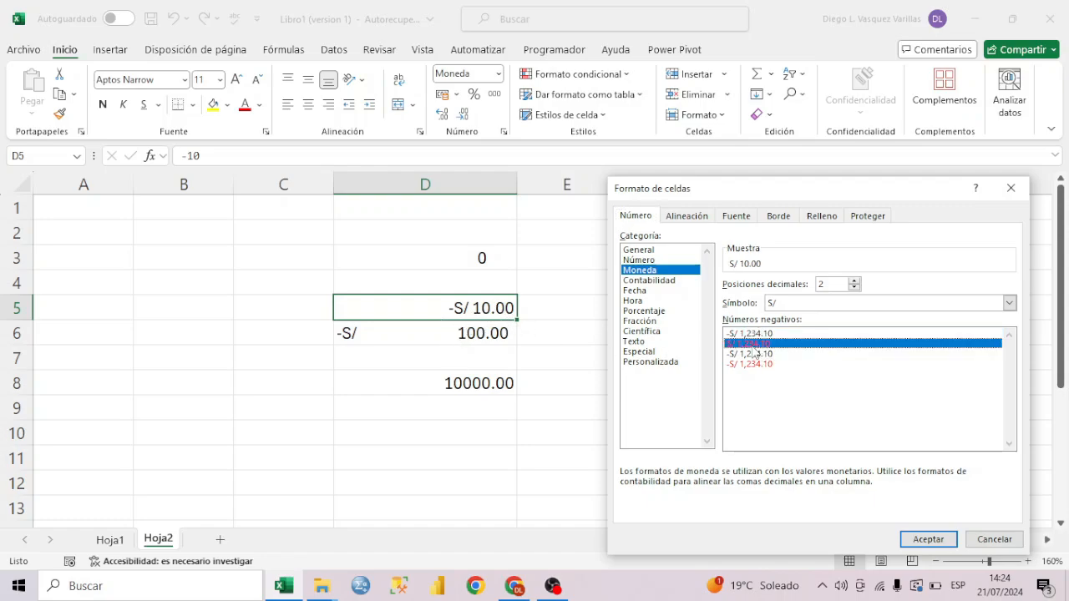
pyautogui.click(928, 539)
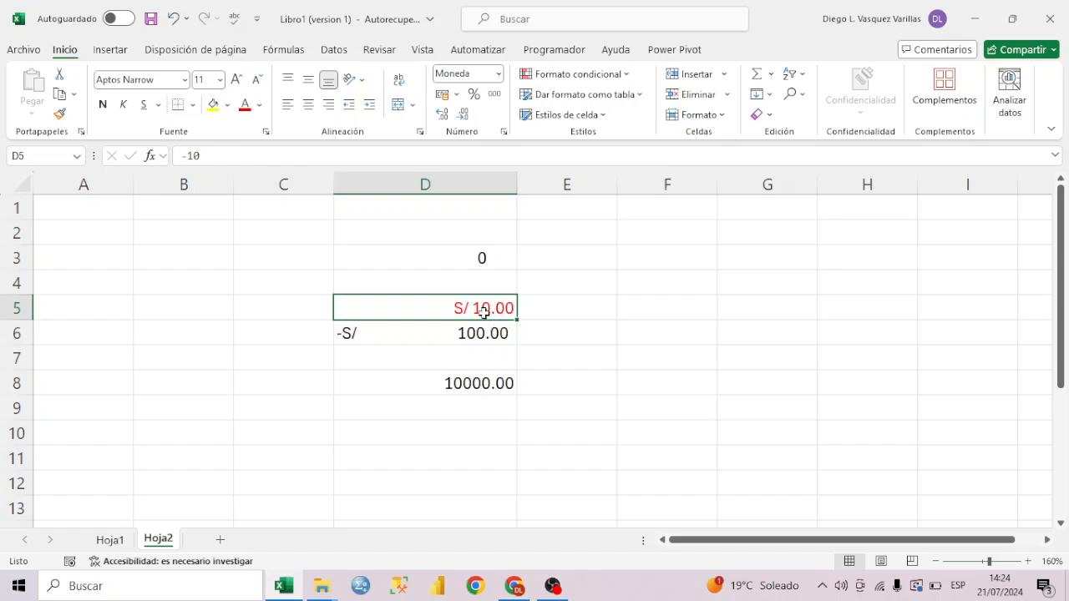
# Switch D5's Moneda format to show negative numbers in red with a minus sign.
pyautogui.click(498, 73)
pyautogui.click(564, 433)
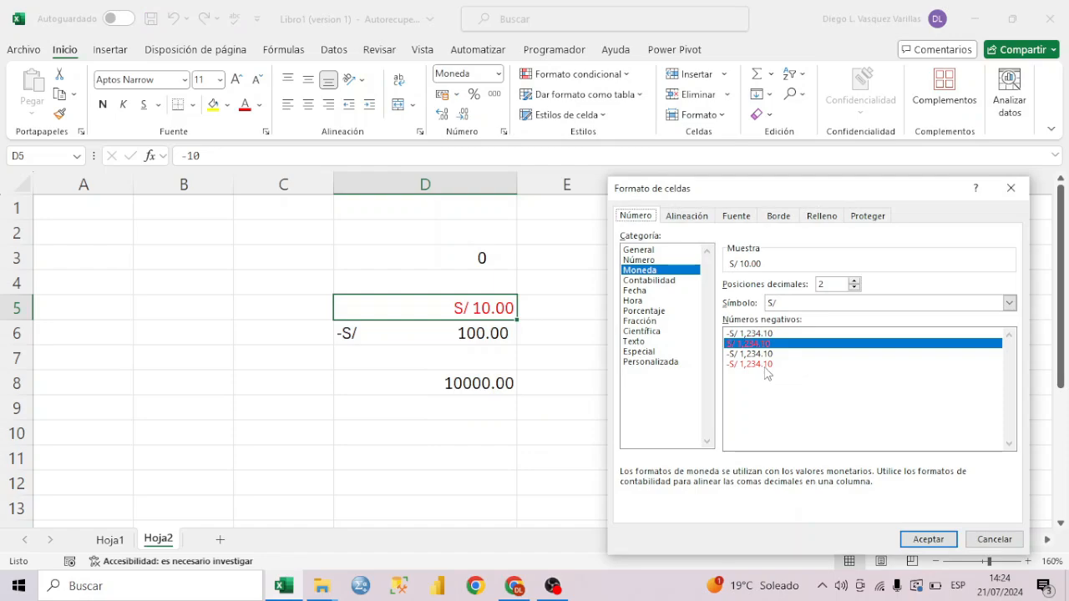
pyautogui.click(763, 364)
pyautogui.press('Return')
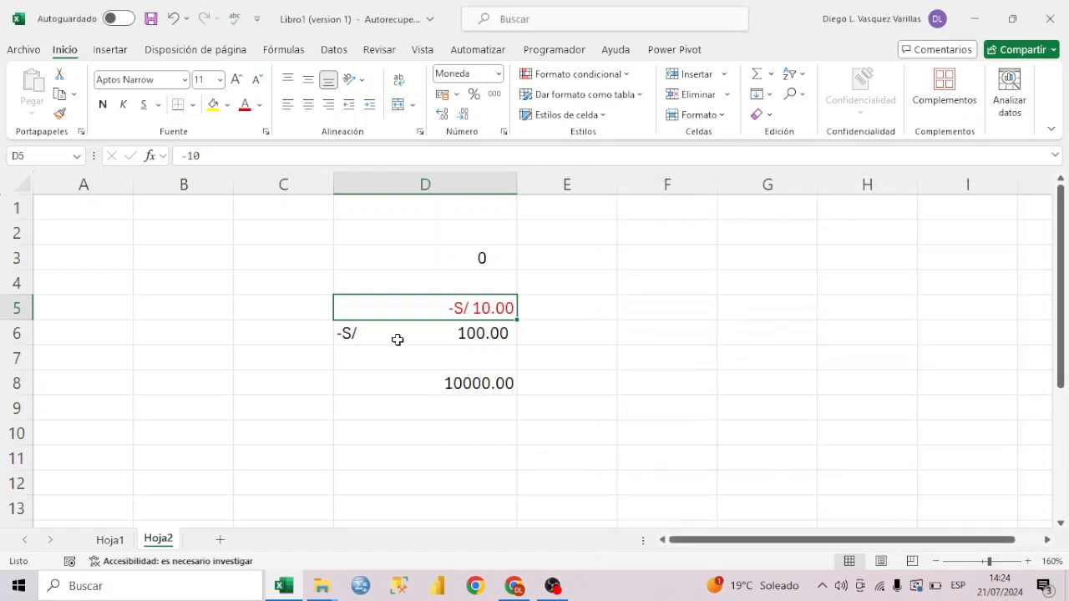
# Apply the Fecha type *miércoles, 14 de Marzo de 2012 to the =AHORA() result in D10 and widen column D to fit it.
pyautogui.click(451, 336)
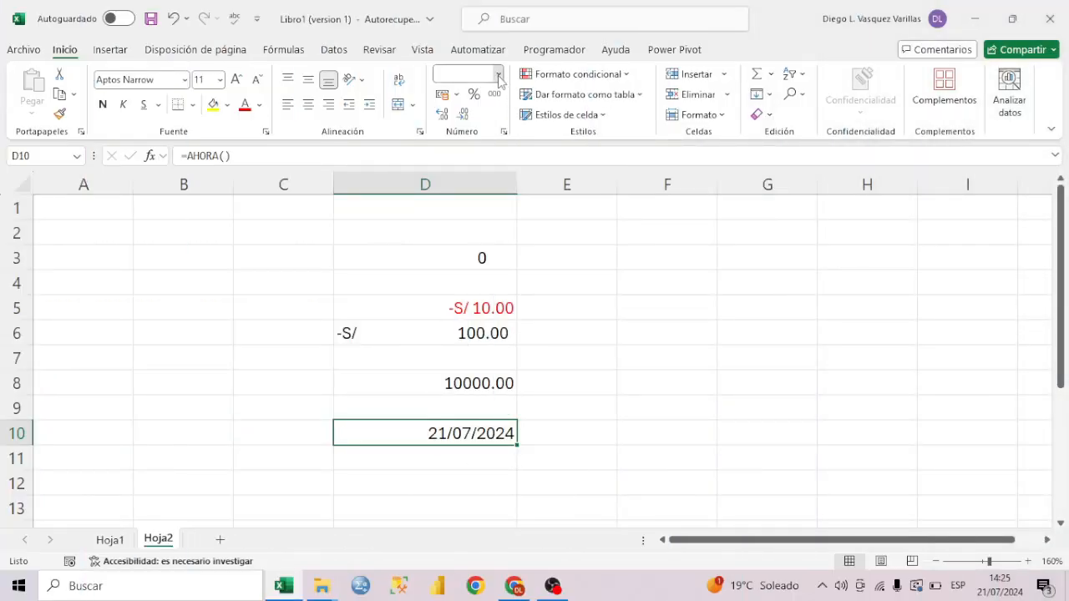
pyautogui.click(498, 74)
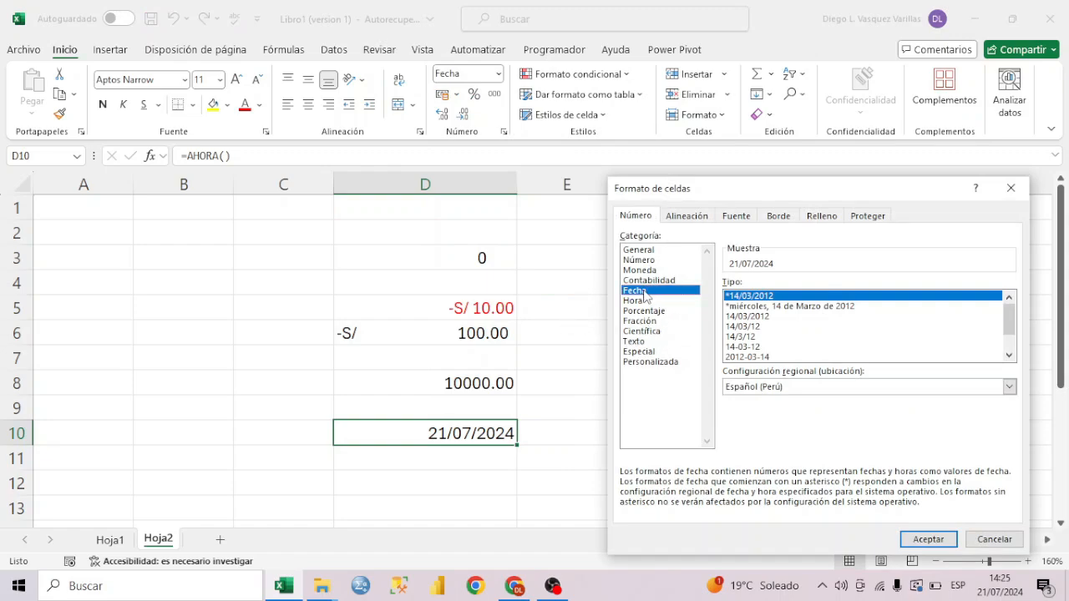
pyautogui.click(750, 308)
pyautogui.press('Return')
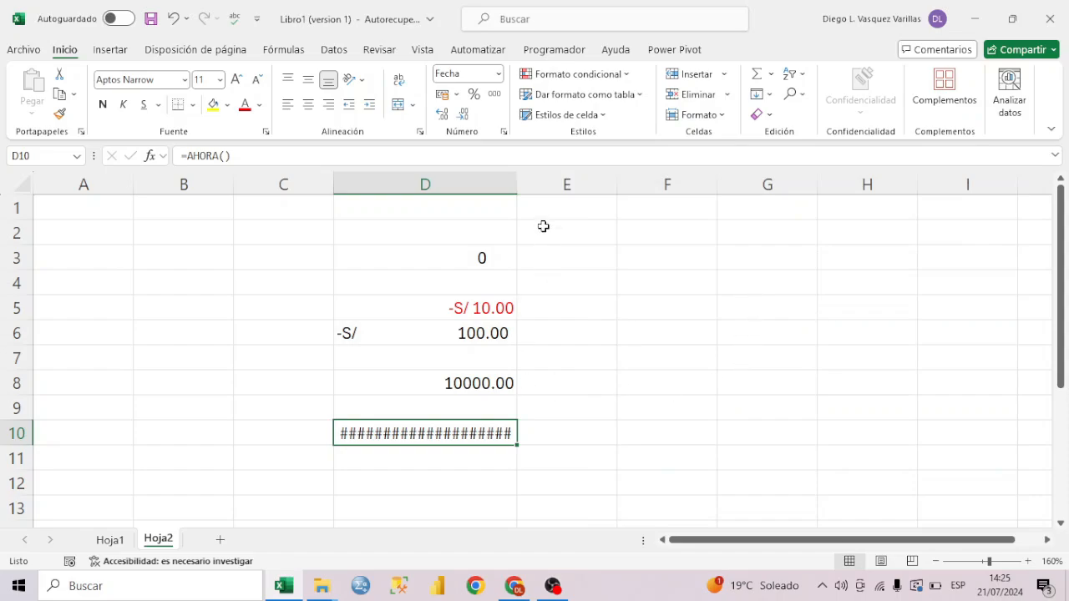
pyautogui.moveTo(518, 185); pyautogui.dragTo(603, 185)
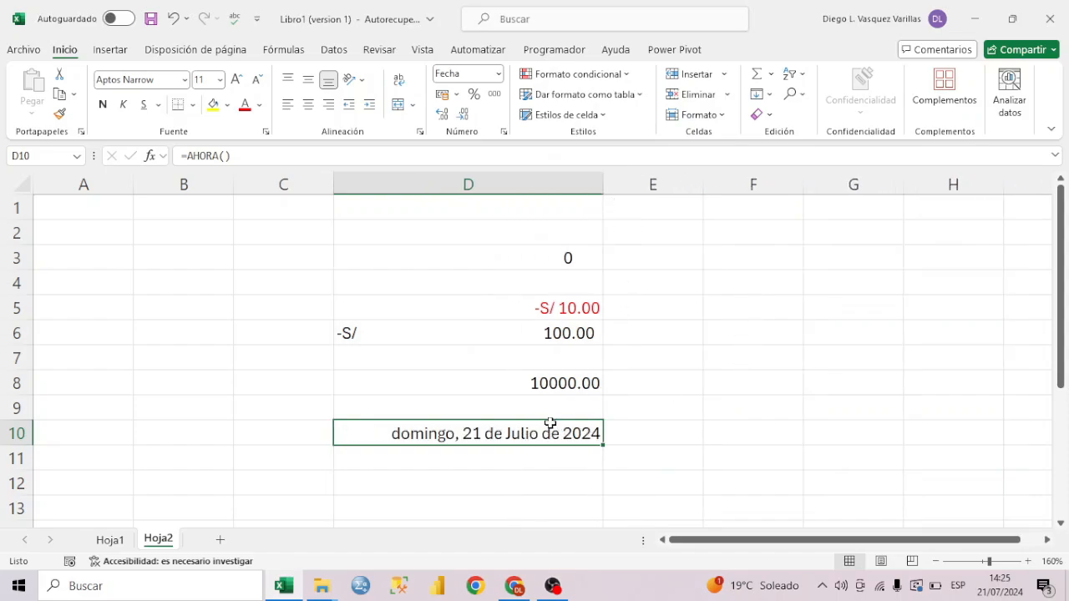
# Change the Fecha type of D10 to 14-03-12.
pyautogui.click(499, 73)
pyautogui.click(520, 437)
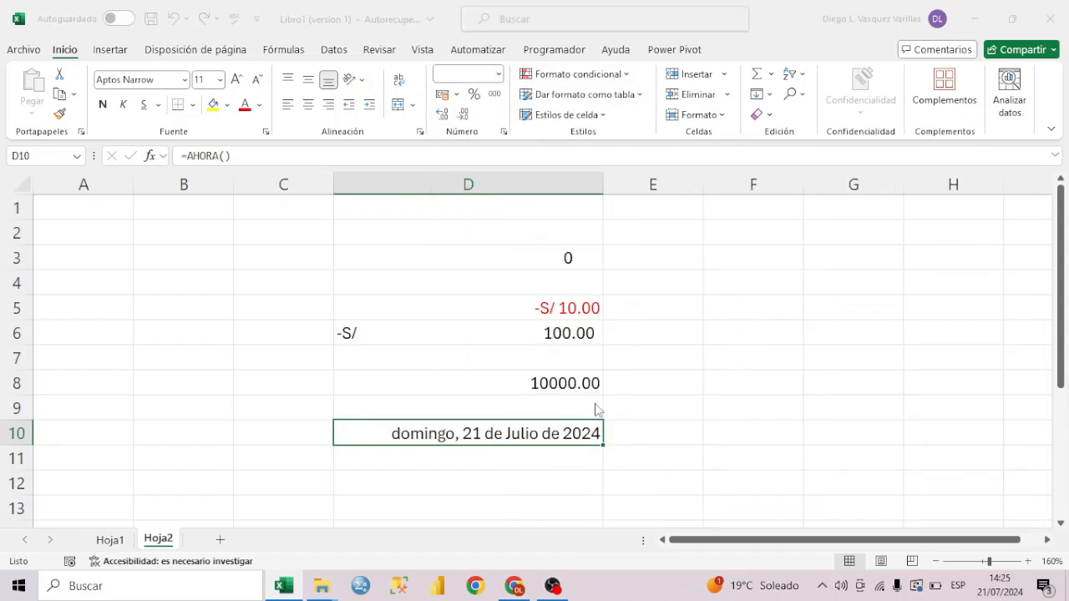
pyautogui.click(762, 346)
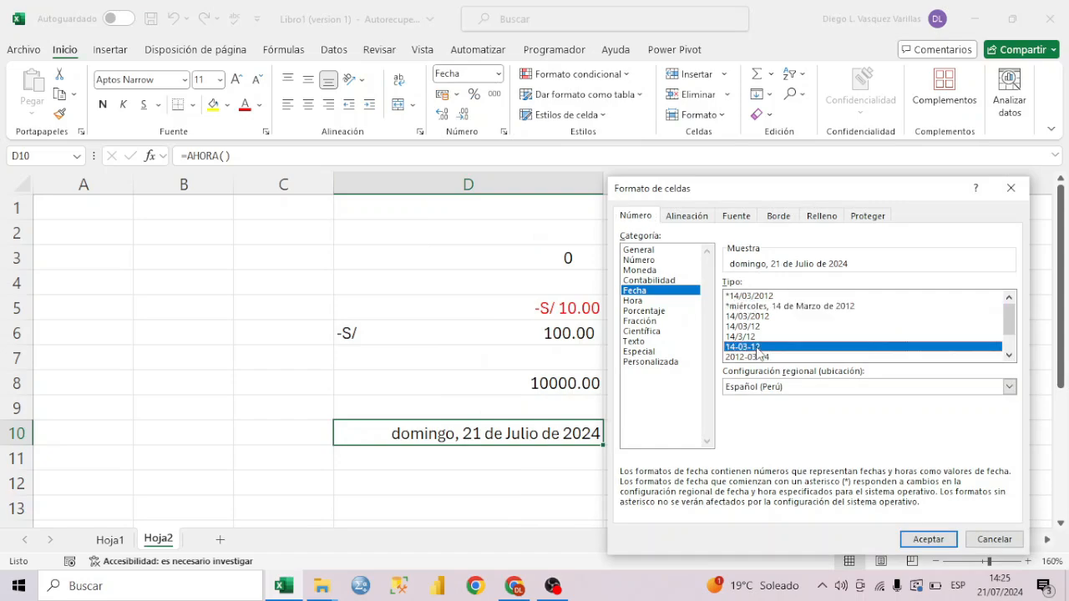
pyautogui.press('Return')
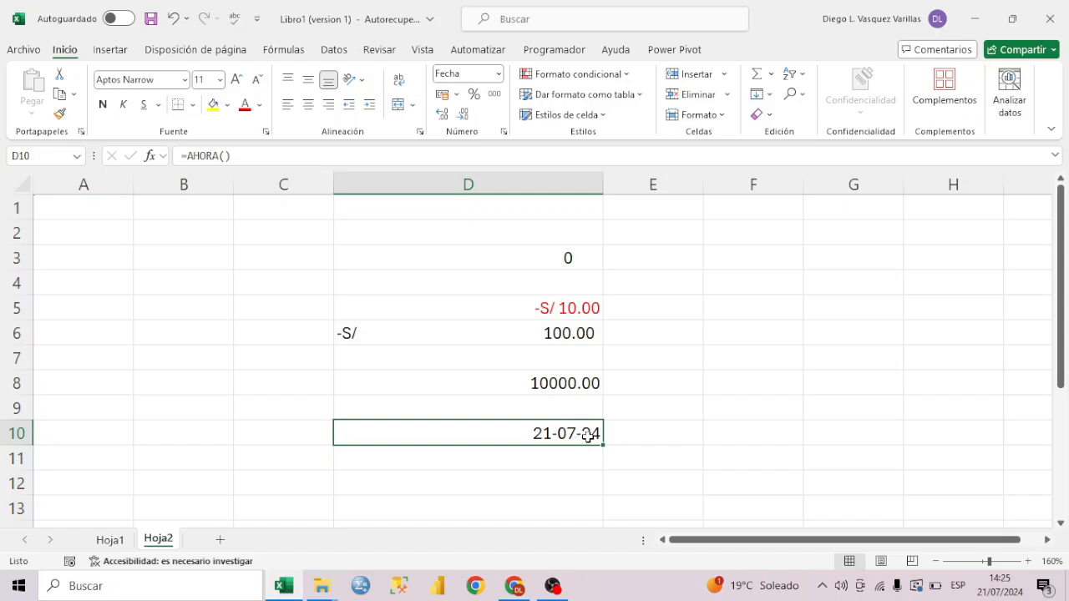
# Change the Fecha type of D10 to 14 de Marzo de 2012.
pyautogui.click(499, 75)
pyautogui.click(557, 436)
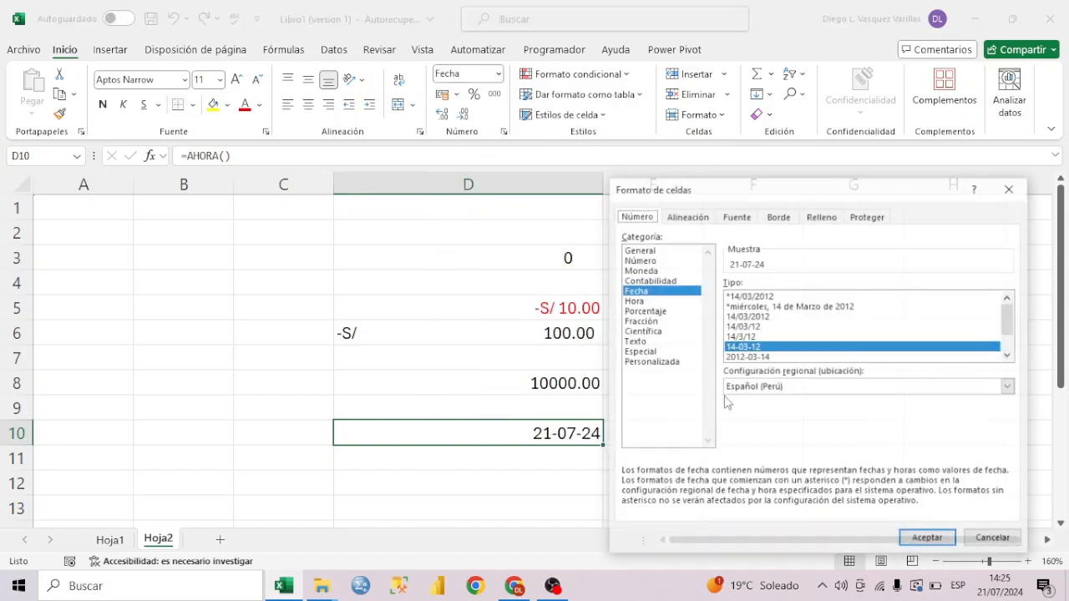
pyautogui.scroll(-1, 776, 357)
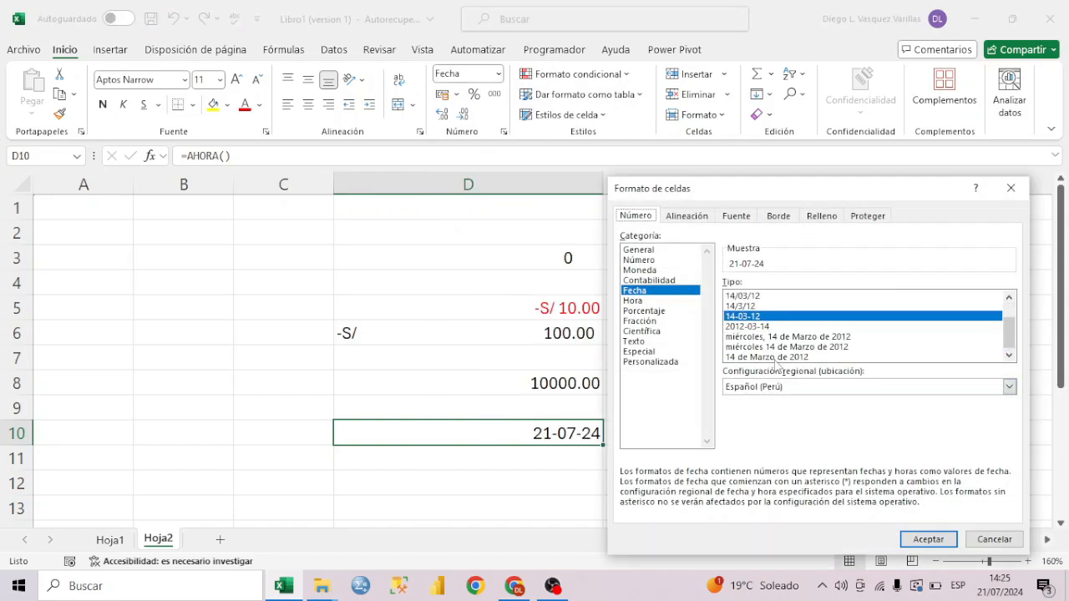
pyautogui.doubleClick(767, 358)
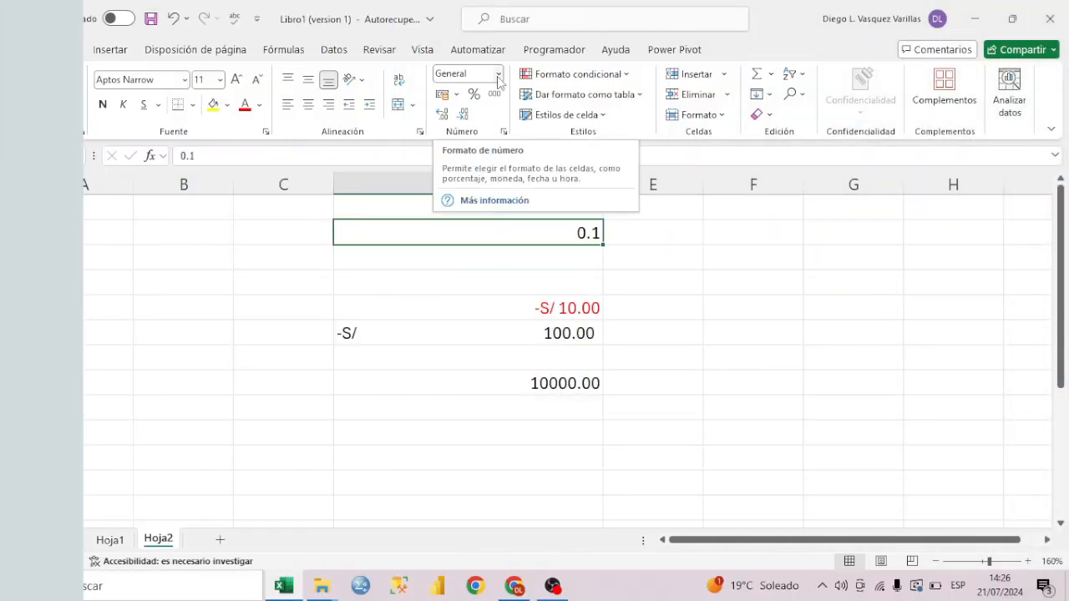
# Format D2 with the Porcentaje category and increase its number of decimal places.
pyautogui.click(498, 75)
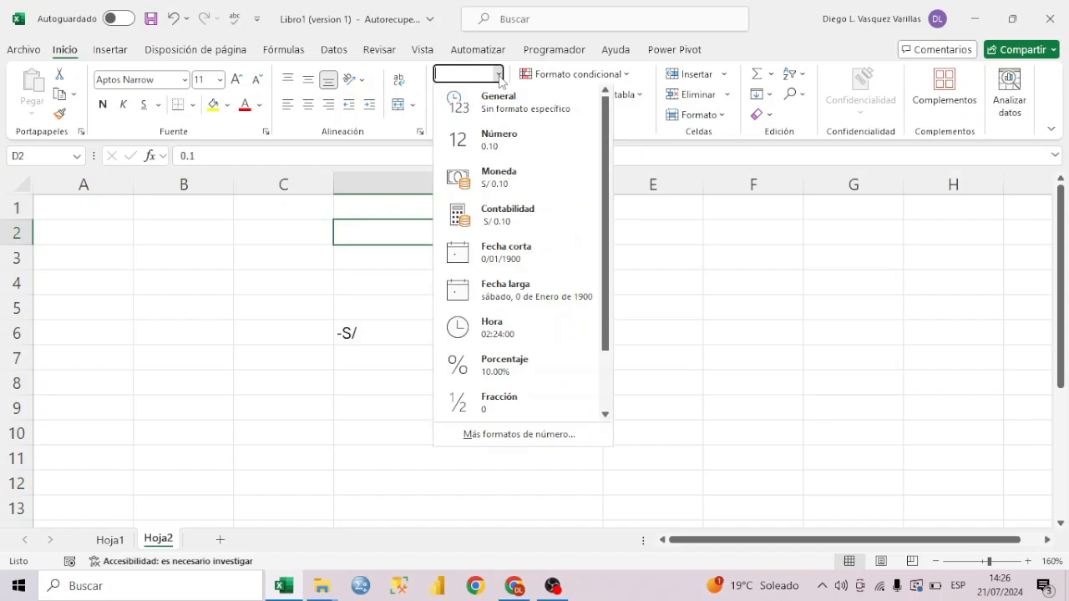
pyautogui.click(544, 436)
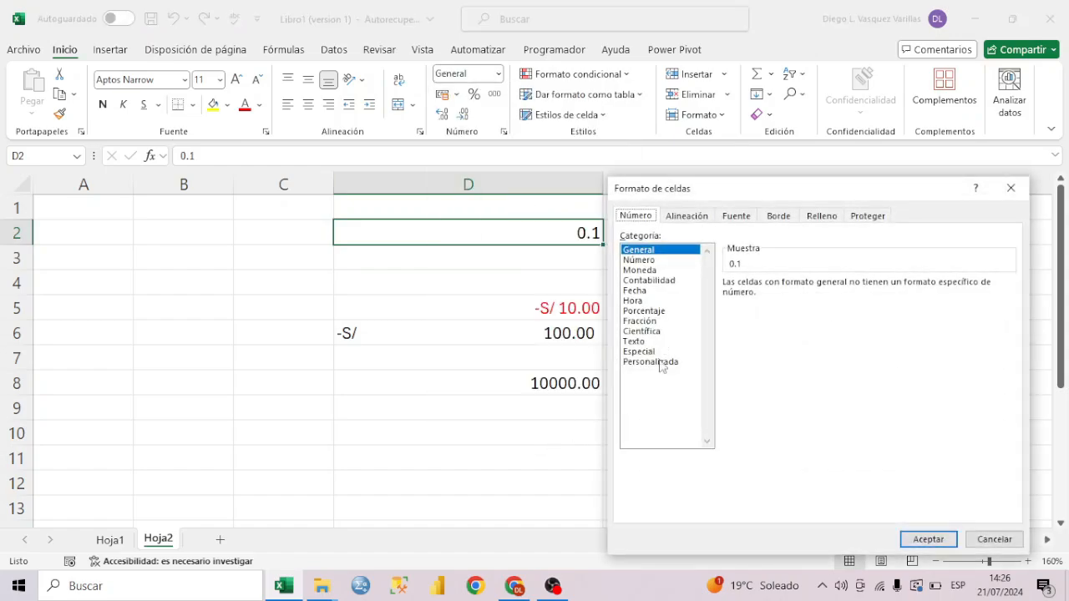
pyautogui.click(658, 312)
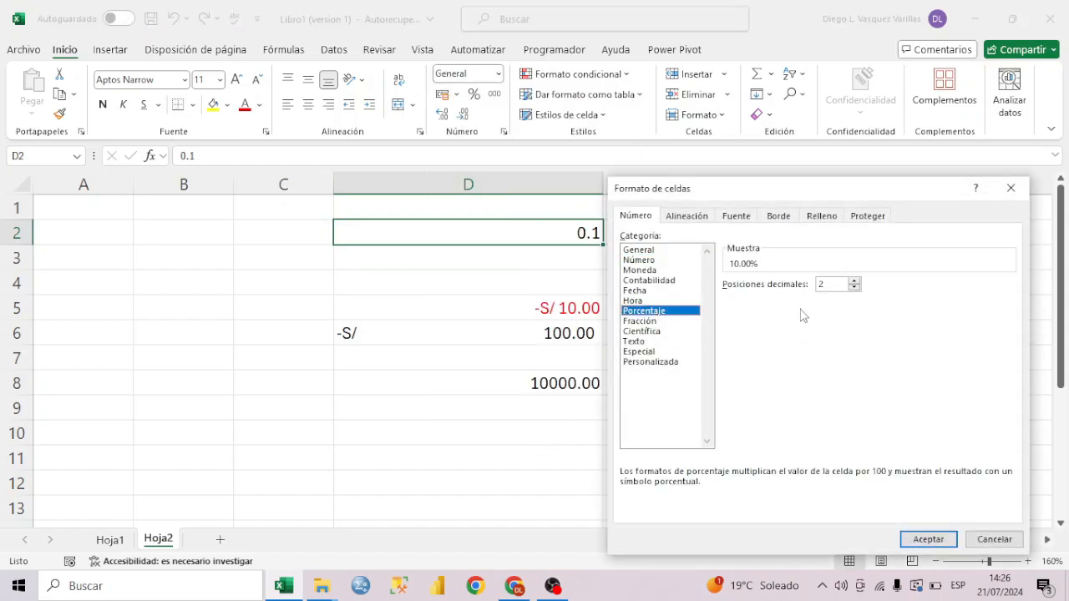
pyautogui.click(853, 282)
pyautogui.click(853, 282)
pyautogui.click(926, 539)
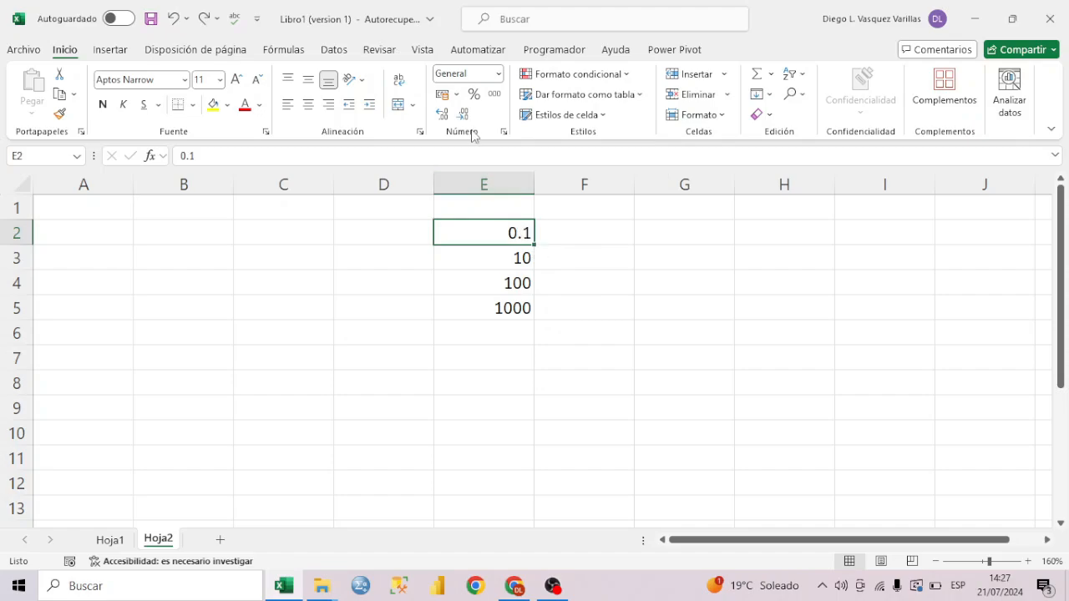
# Apply the percent style to E2 and increase its precision to two decimal places.
pyautogui.click(499, 73)
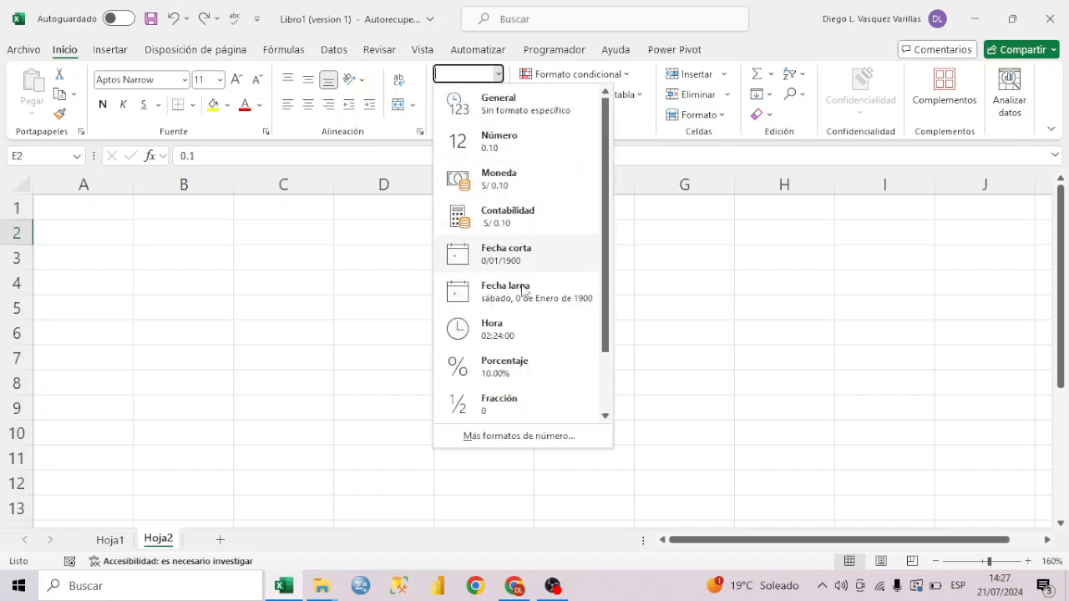
pyautogui.press('Escape')
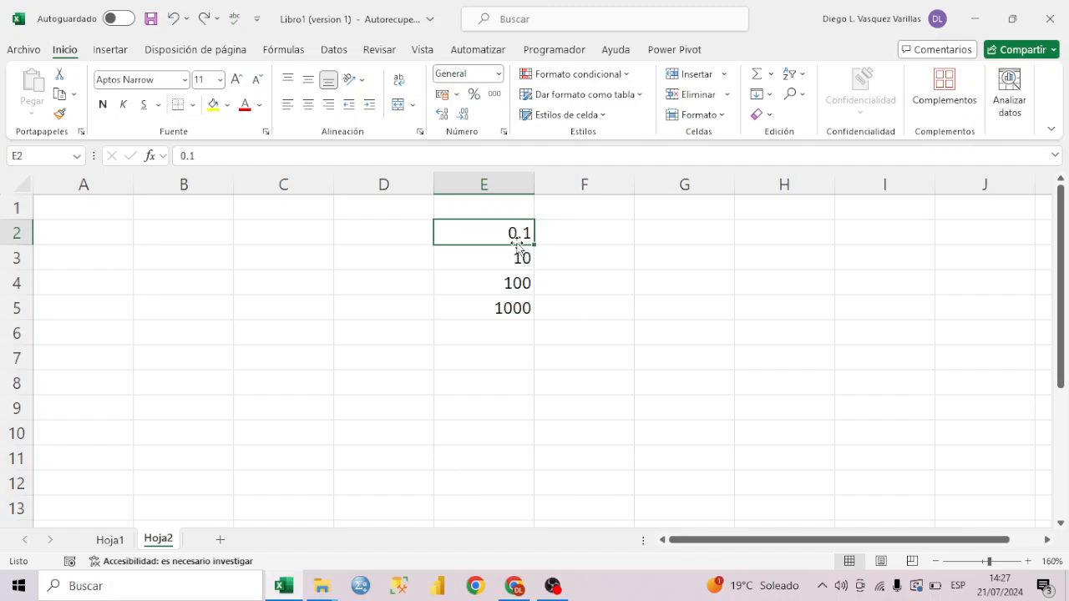
pyautogui.click(474, 95)
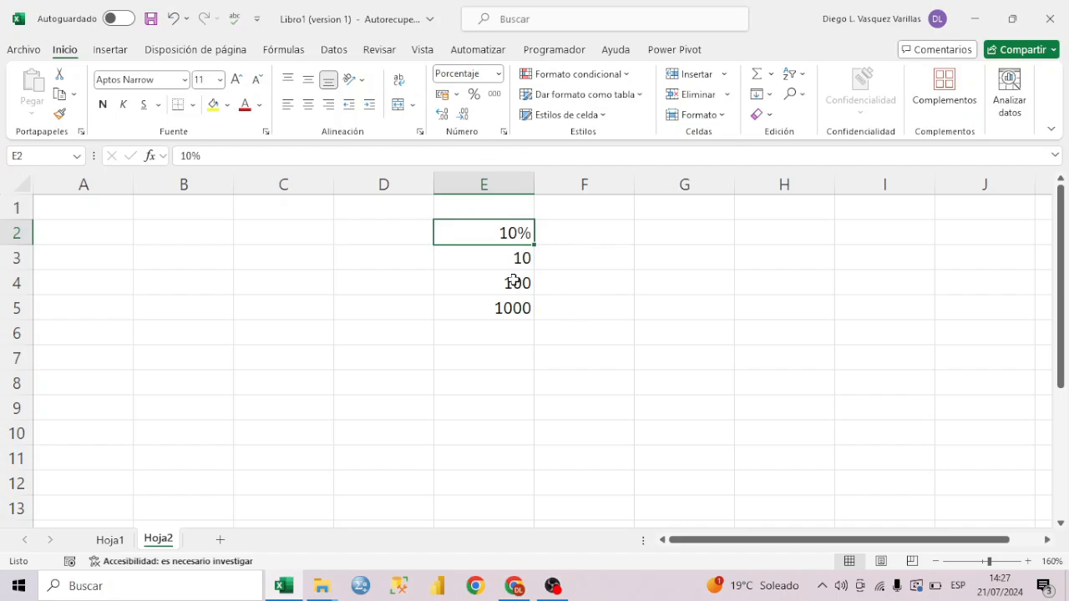
pyautogui.click(443, 117)
pyautogui.click(444, 117)
# Increase the number of decimals shown for the values in E3:E5.
pyautogui.moveTo(517, 264); pyautogui.dragTo(515, 307)
pyautogui.click(440, 115)
pyautogui.click(441, 115)
pyautogui.click(441, 115)
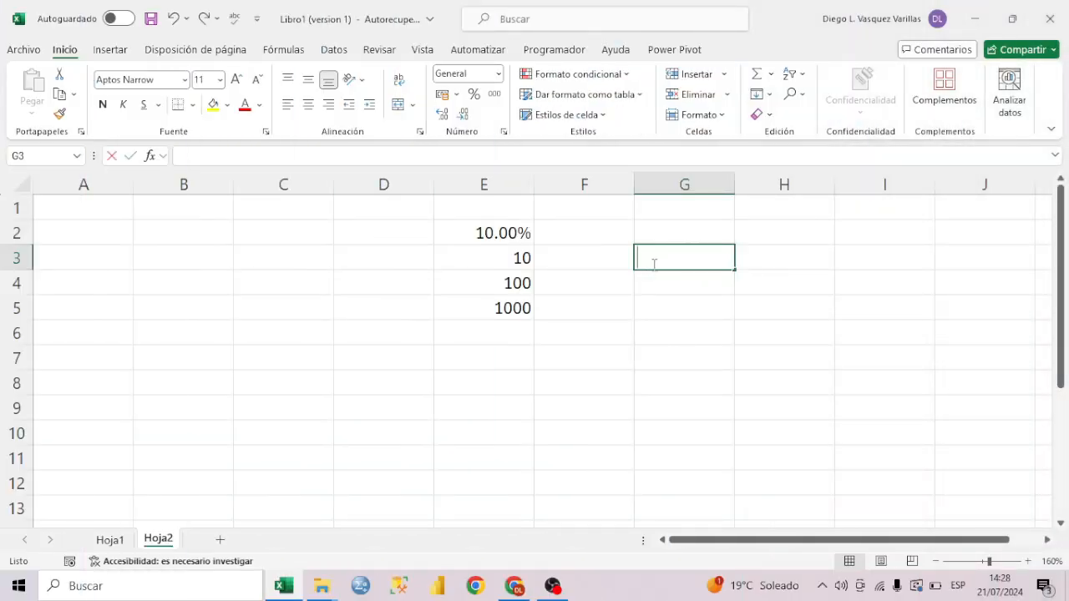
# Enter 10 in G3 and apply the thousands separator style to it.
pyautogui.write('10')
pyautogui.press('Return')
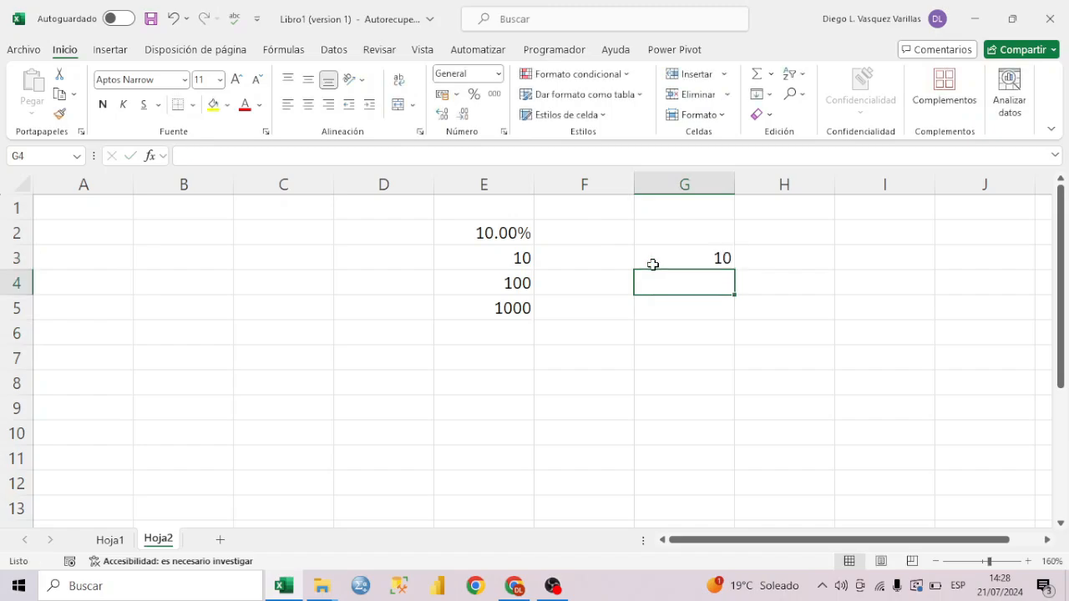
pyautogui.click(663, 269)
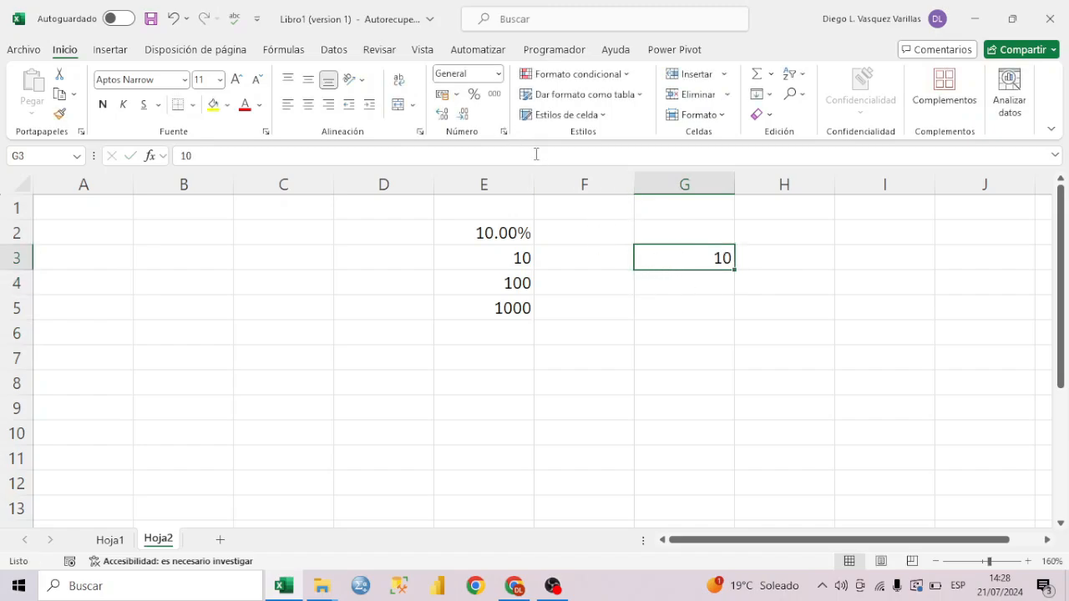
pyautogui.click(492, 97)
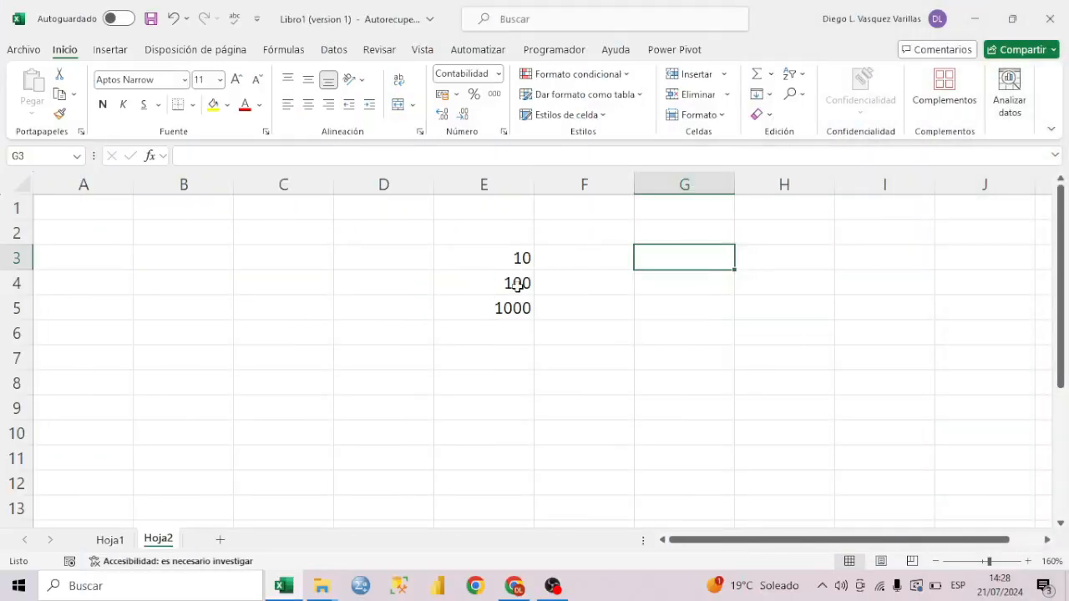
# Format the values in E3:E5 as Moneda.
pyautogui.moveTo(518, 261); pyautogui.dragTo(518, 309)
pyautogui.click(498, 73)
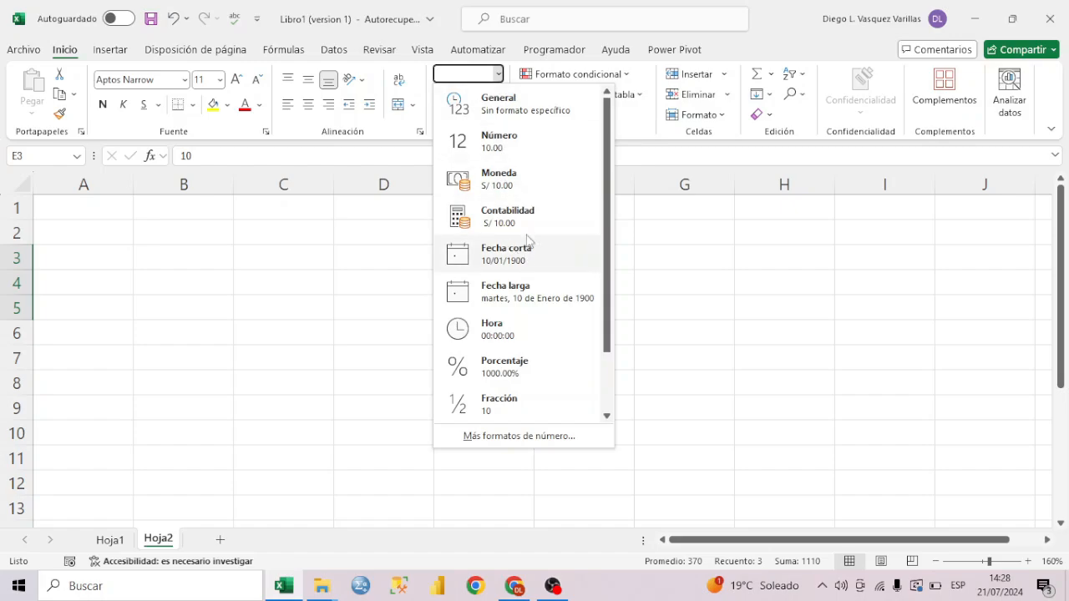
pyautogui.click(501, 178)
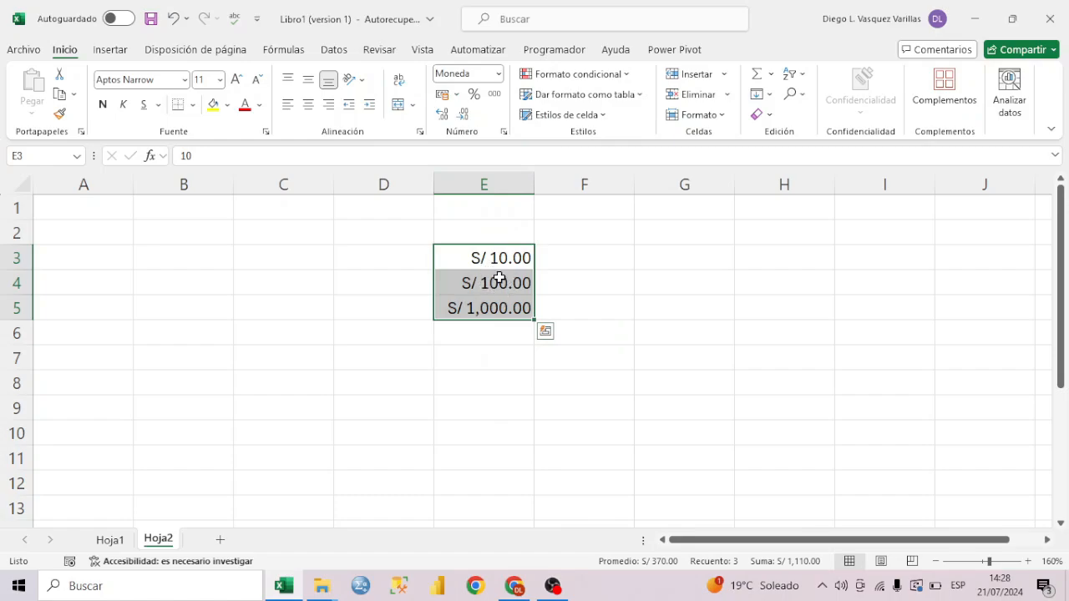
# Change the currency symbol of E3:E5 to $ Español (Estados Unidos) in the detailed cell format options.
pyautogui.click(498, 74)
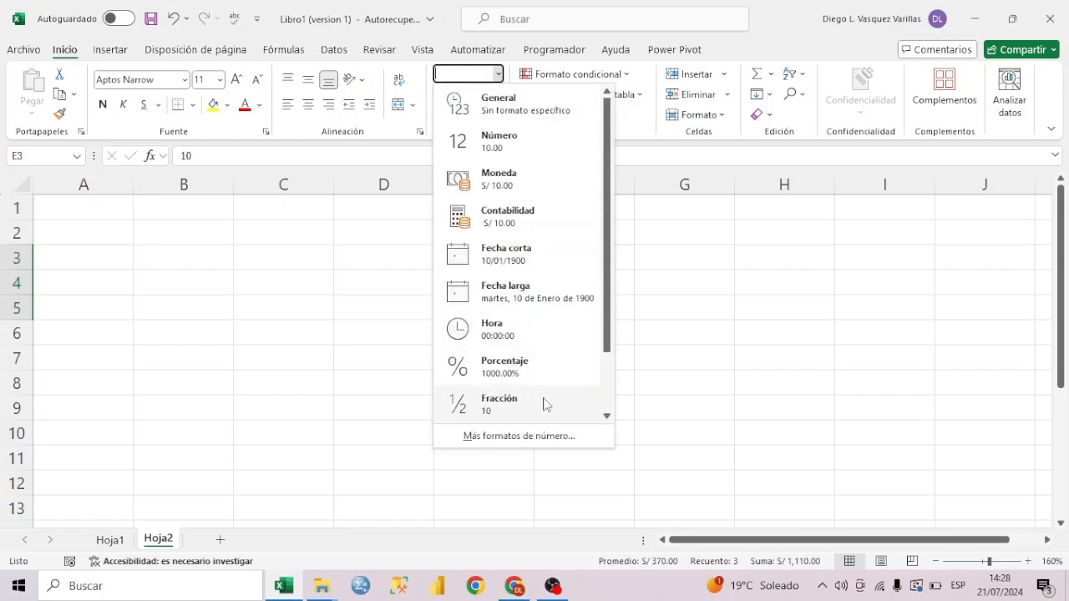
pyautogui.click(554, 441)
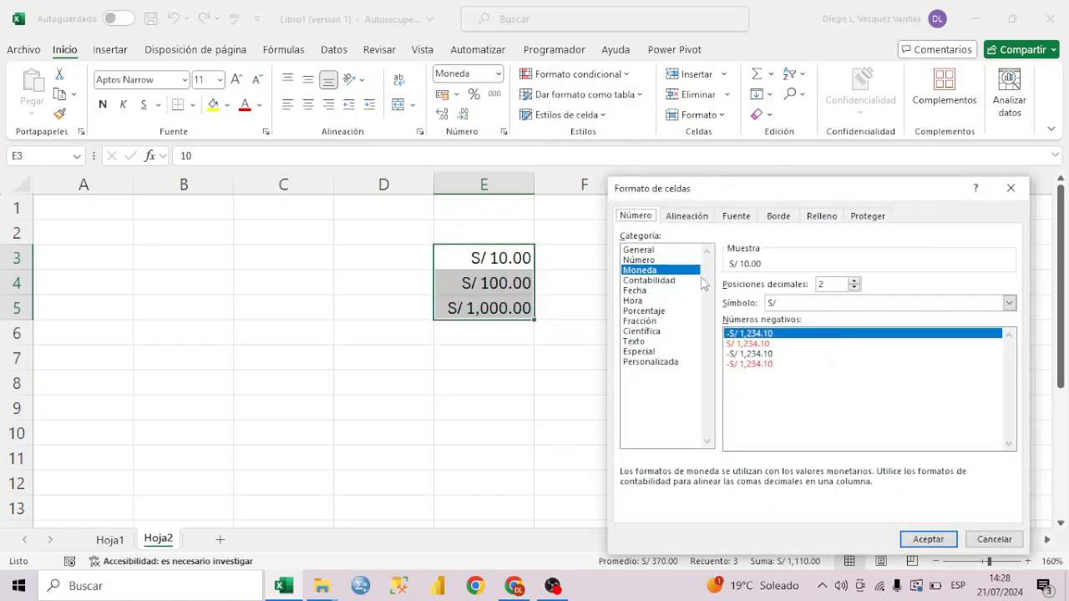
pyautogui.moveTo(680, 192); pyautogui.dragTo(638, 147)
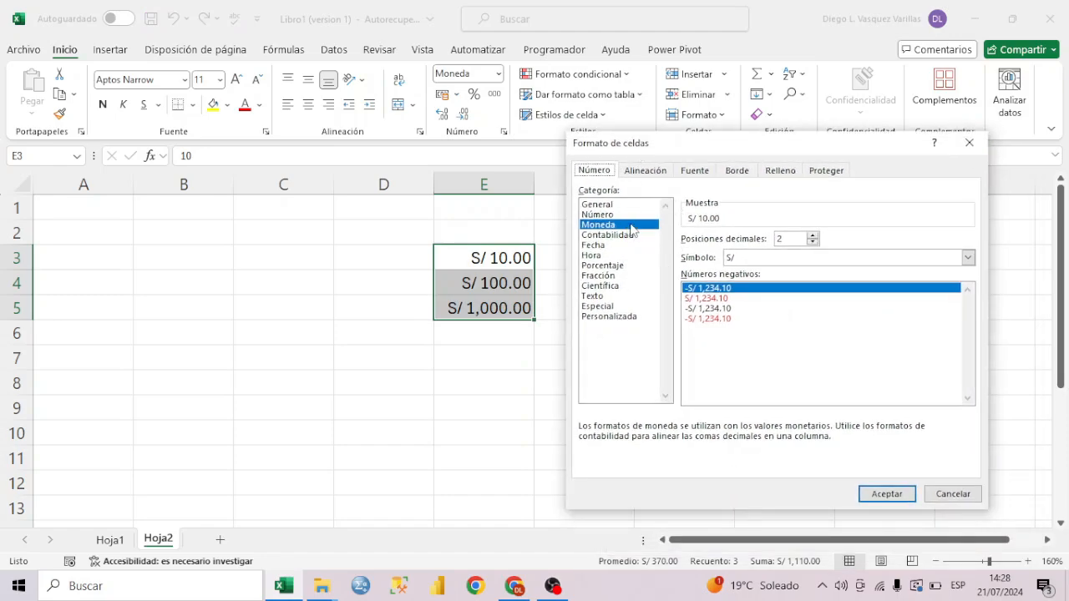
pyautogui.click(737, 258)
pyautogui.scroll(-3, 793, 357)
pyautogui.scroll(-2, 793, 359)
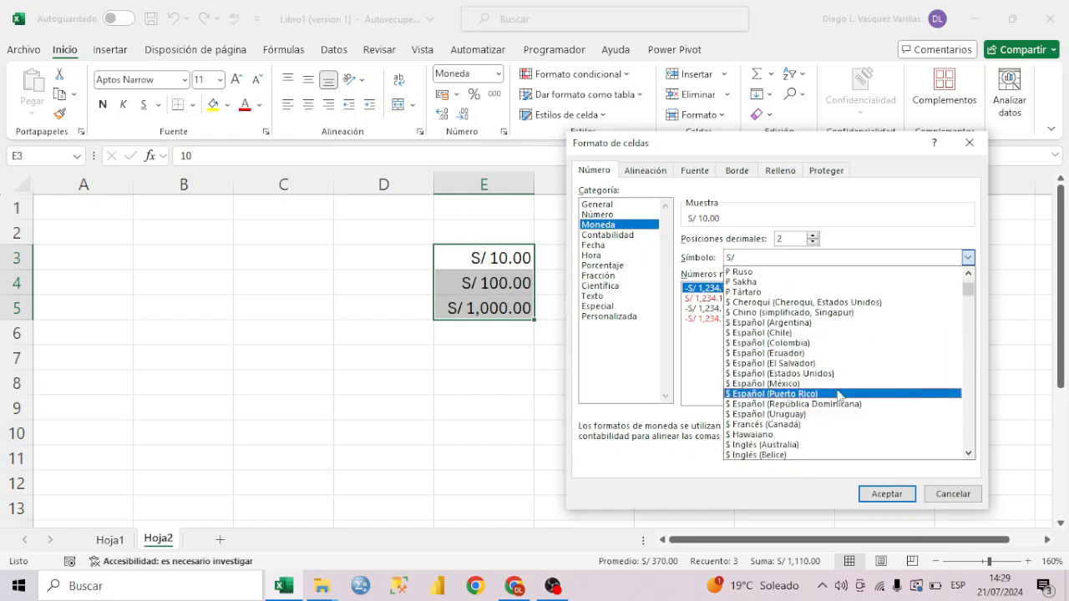
pyautogui.scroll(-1, 812, 376)
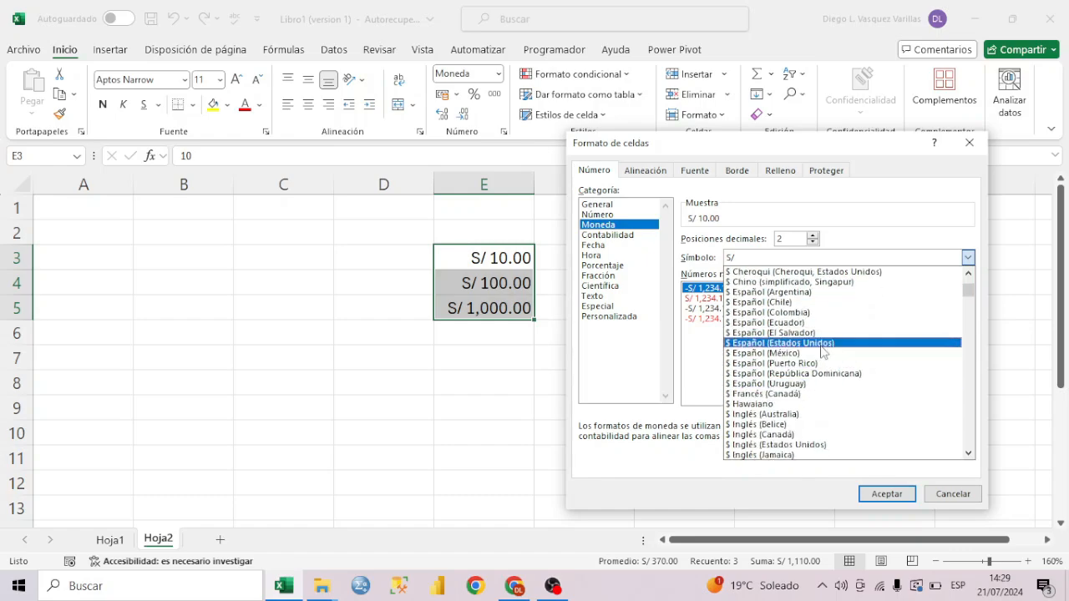
pyautogui.click(822, 343)
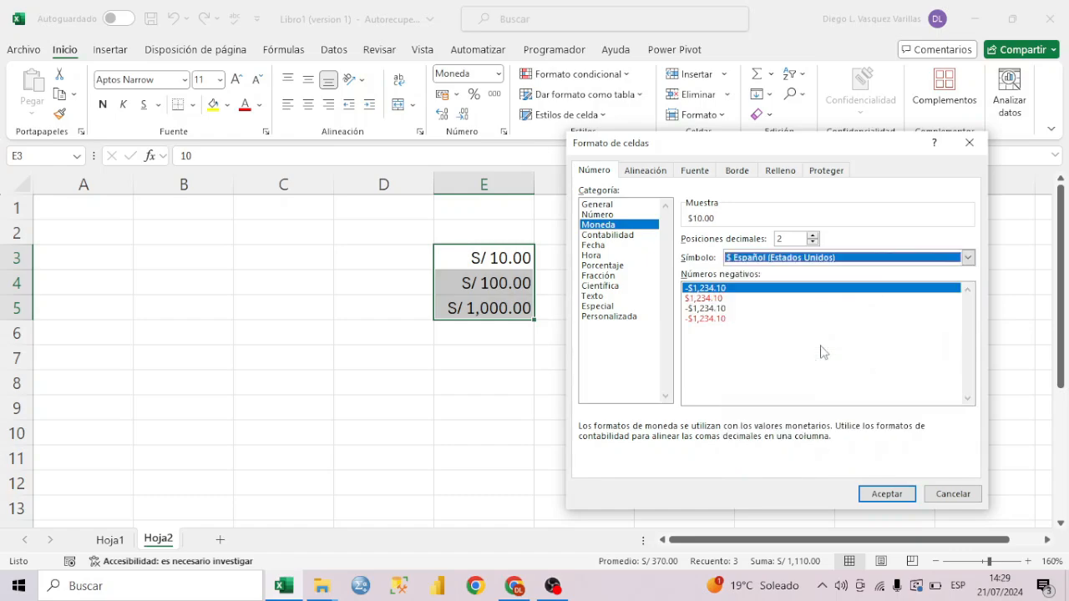
pyautogui.click(891, 494)
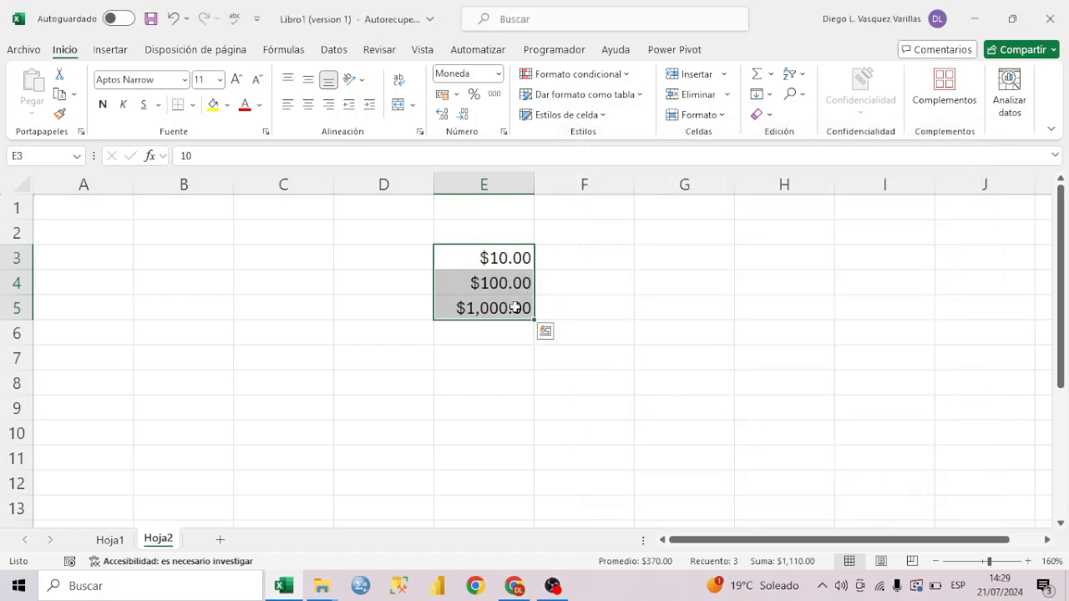